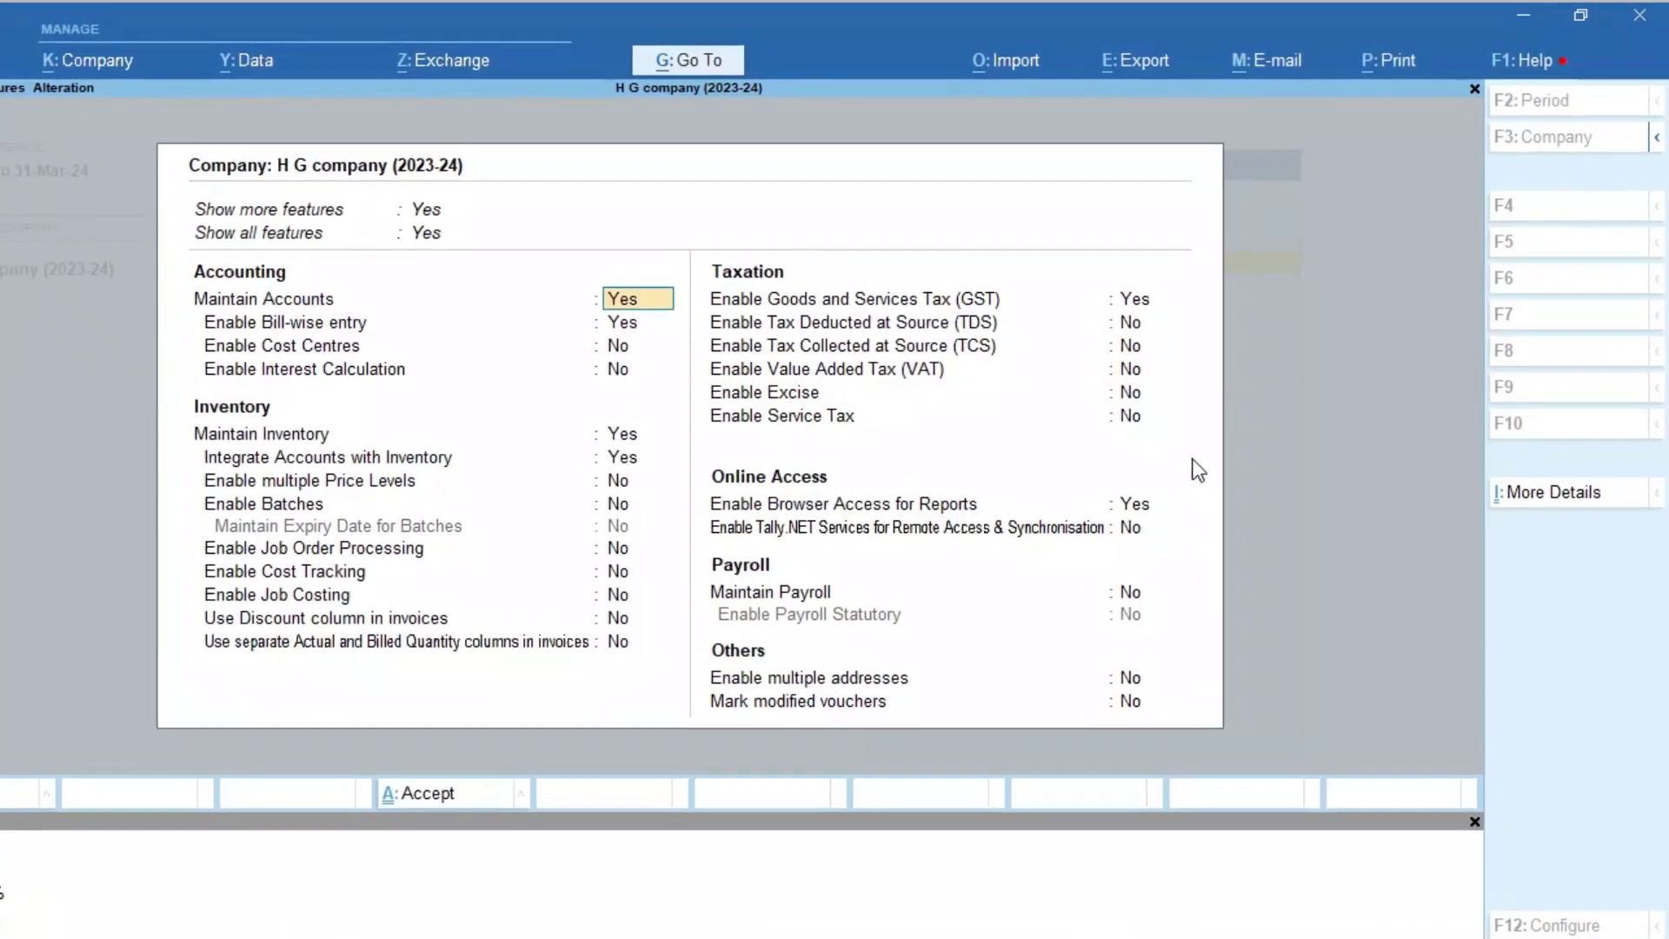
Enable tax liability on reverse charge in the company's GST details and save the company features.
left_click(1184, 290)
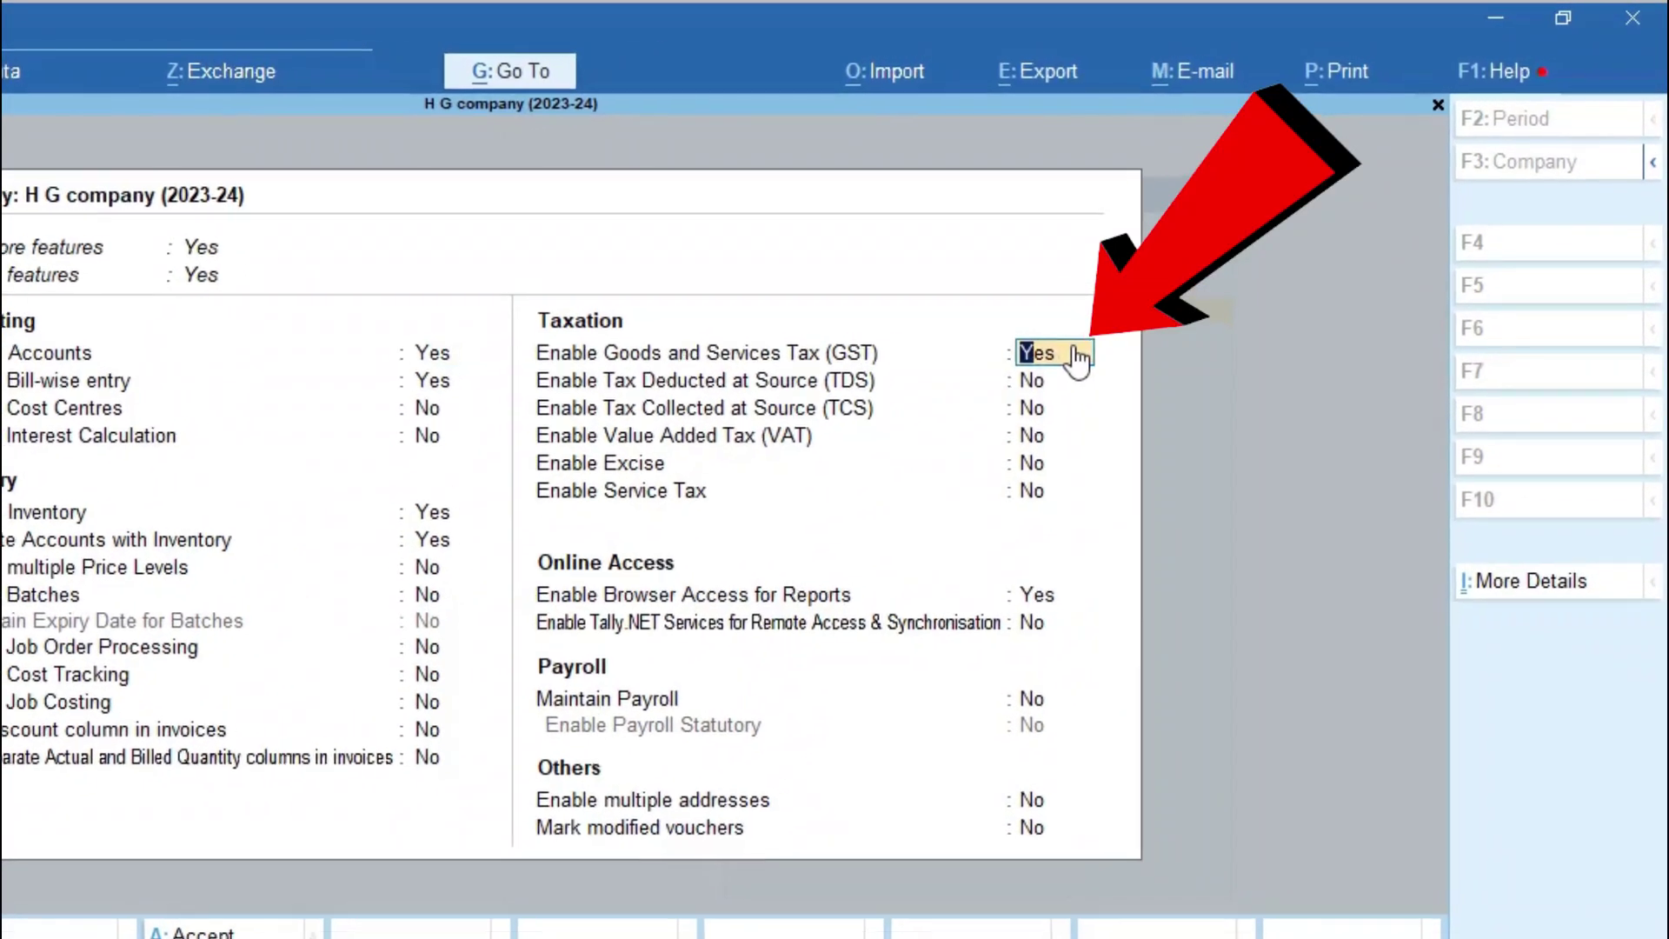
key("Return")
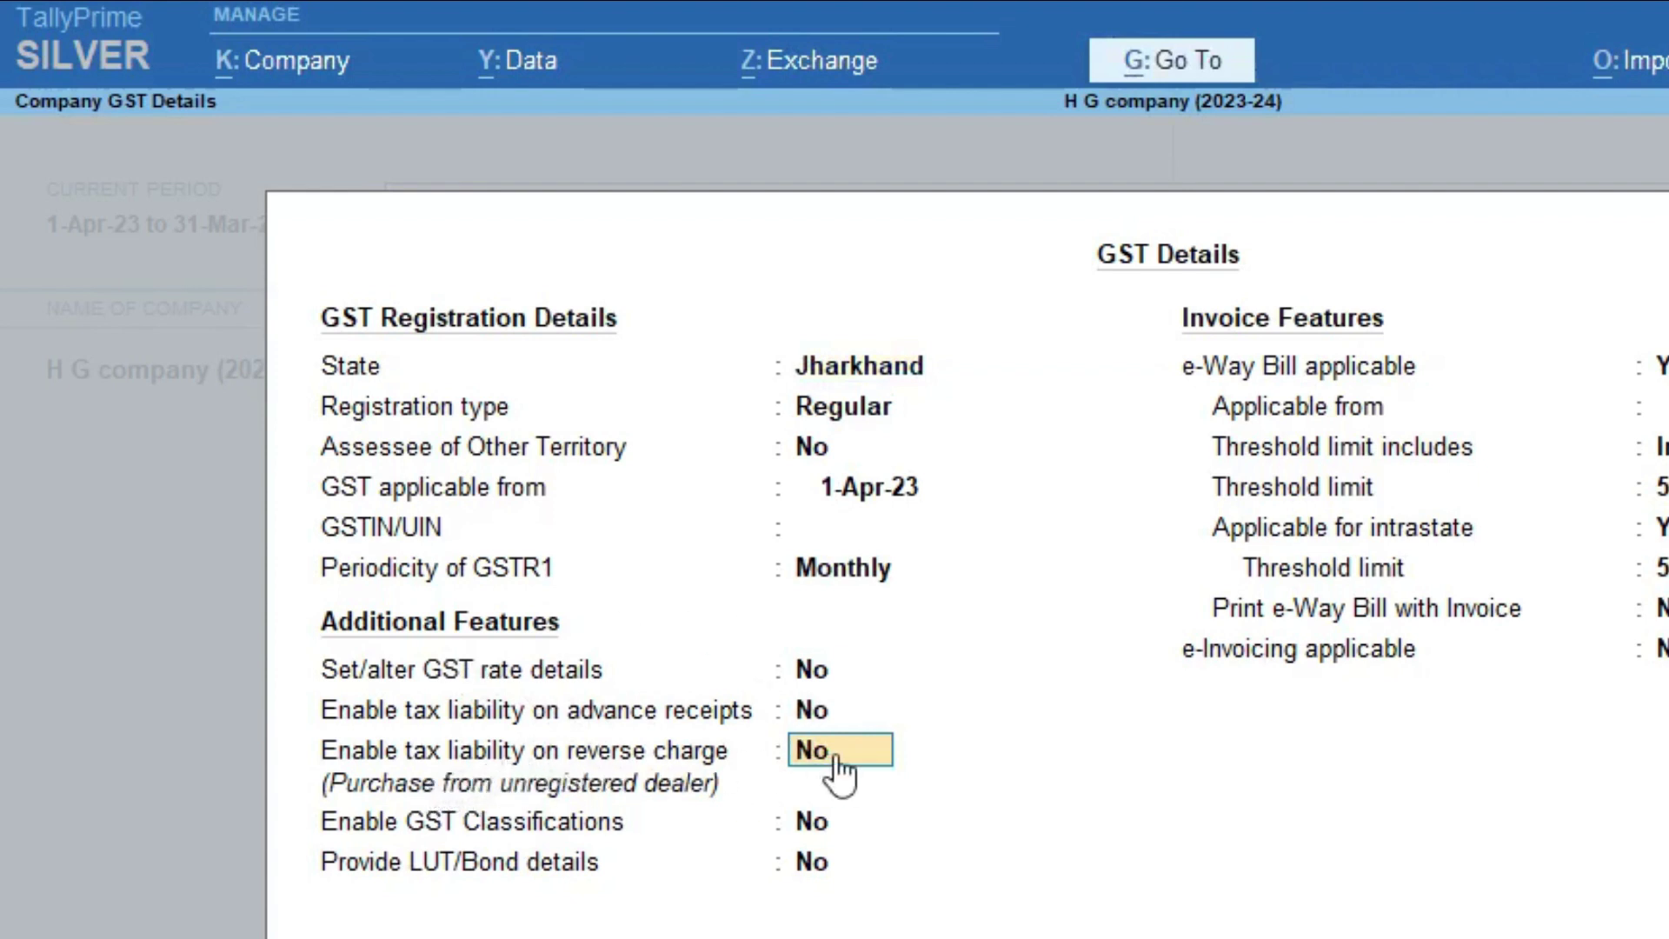
key("y")
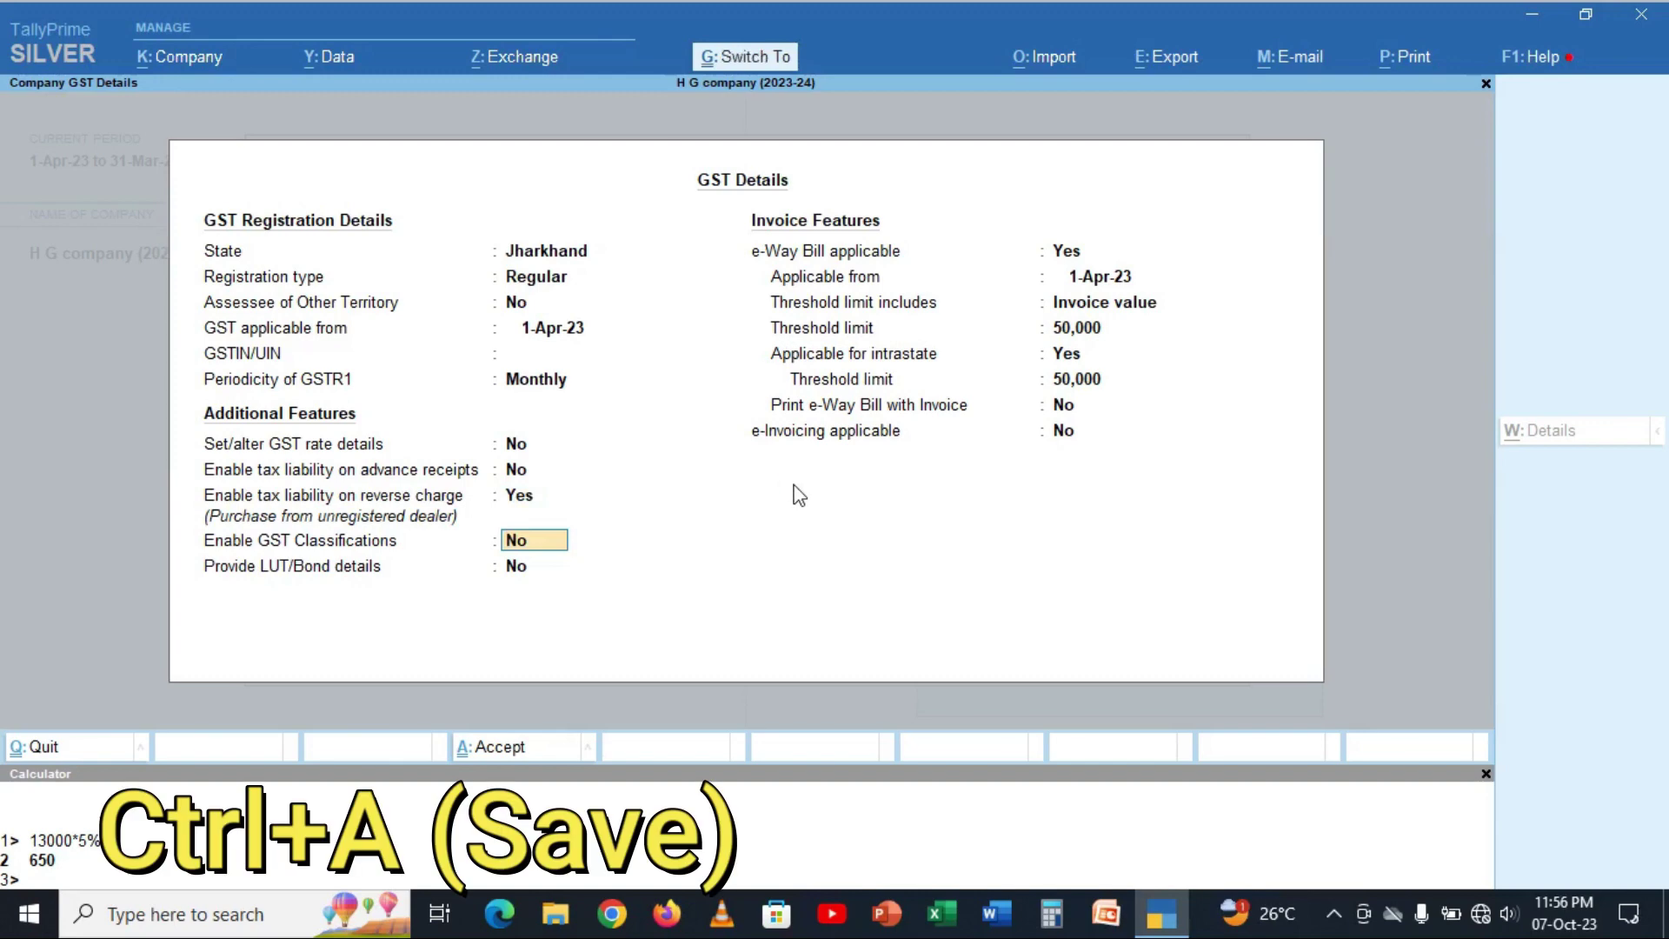
key("ctrl+a")
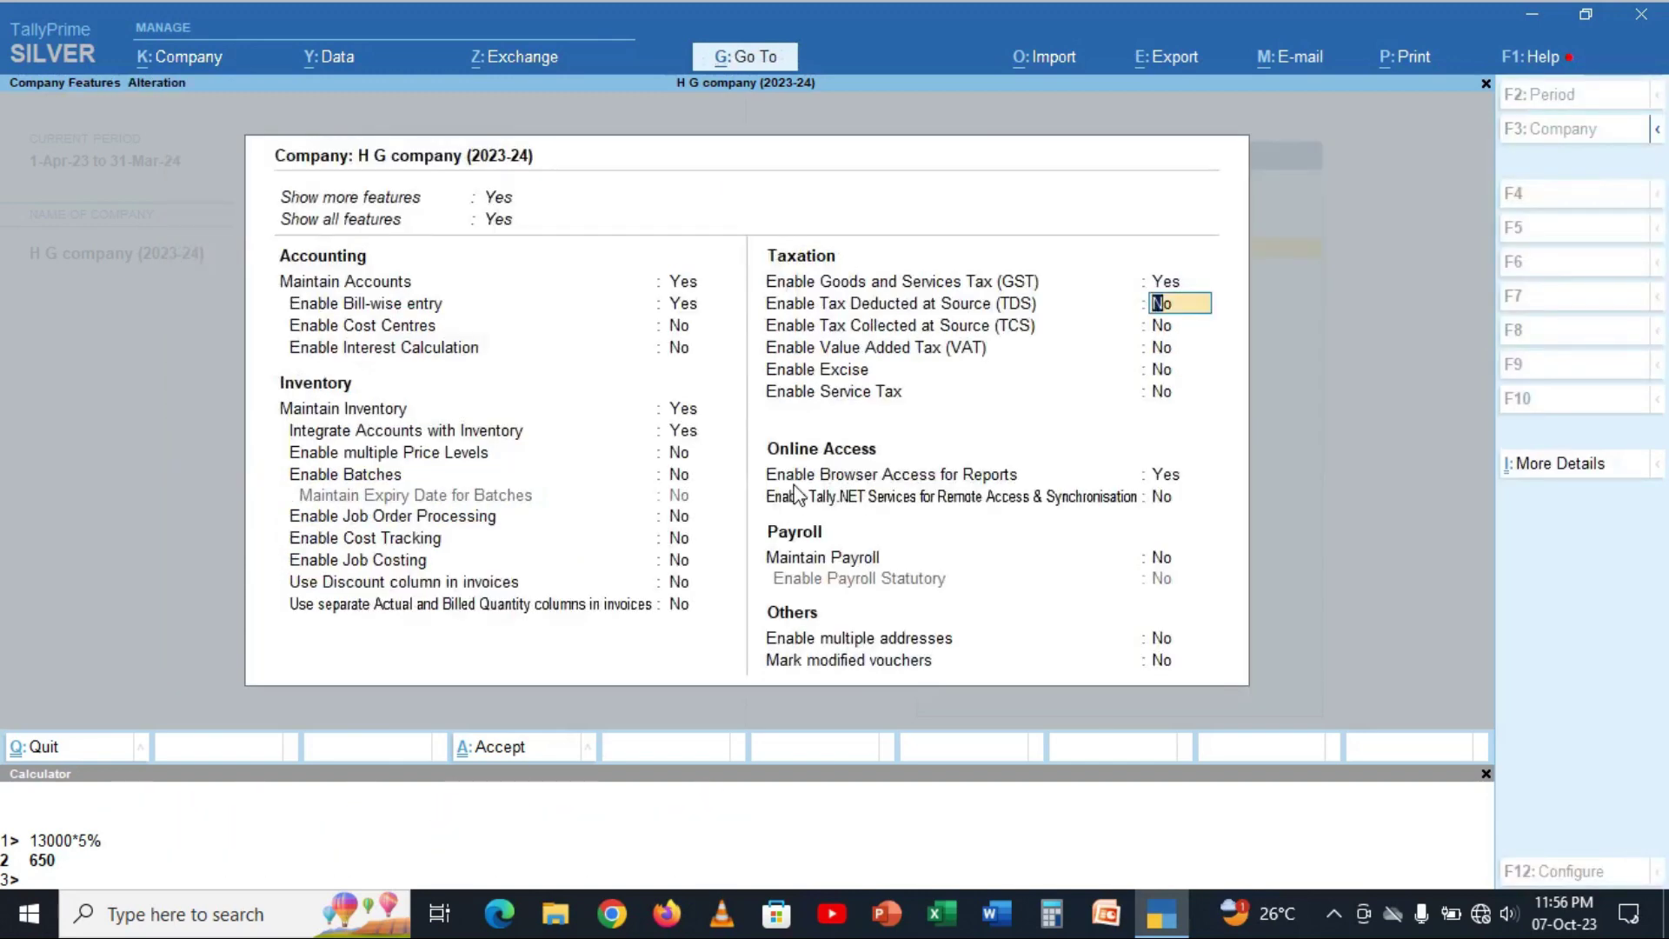
key("ctrl+a")
Start a purchase voucher and set its mode to Accounting Invoice.
key("Down")
key("Down")
key("Down")
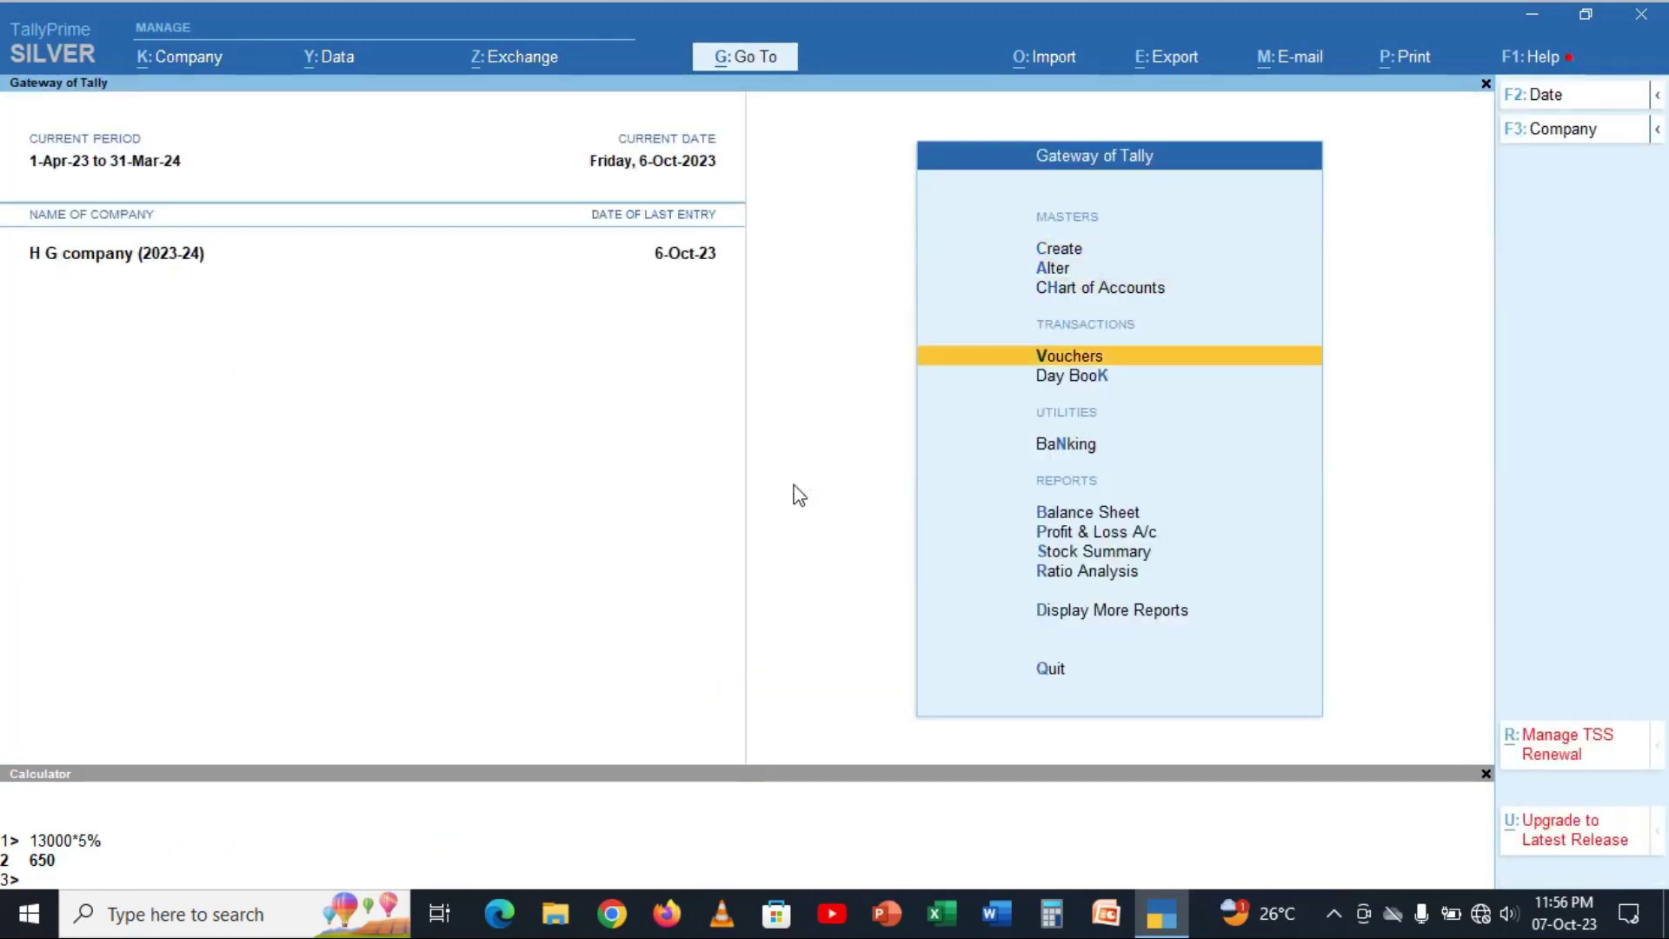
key("Return")
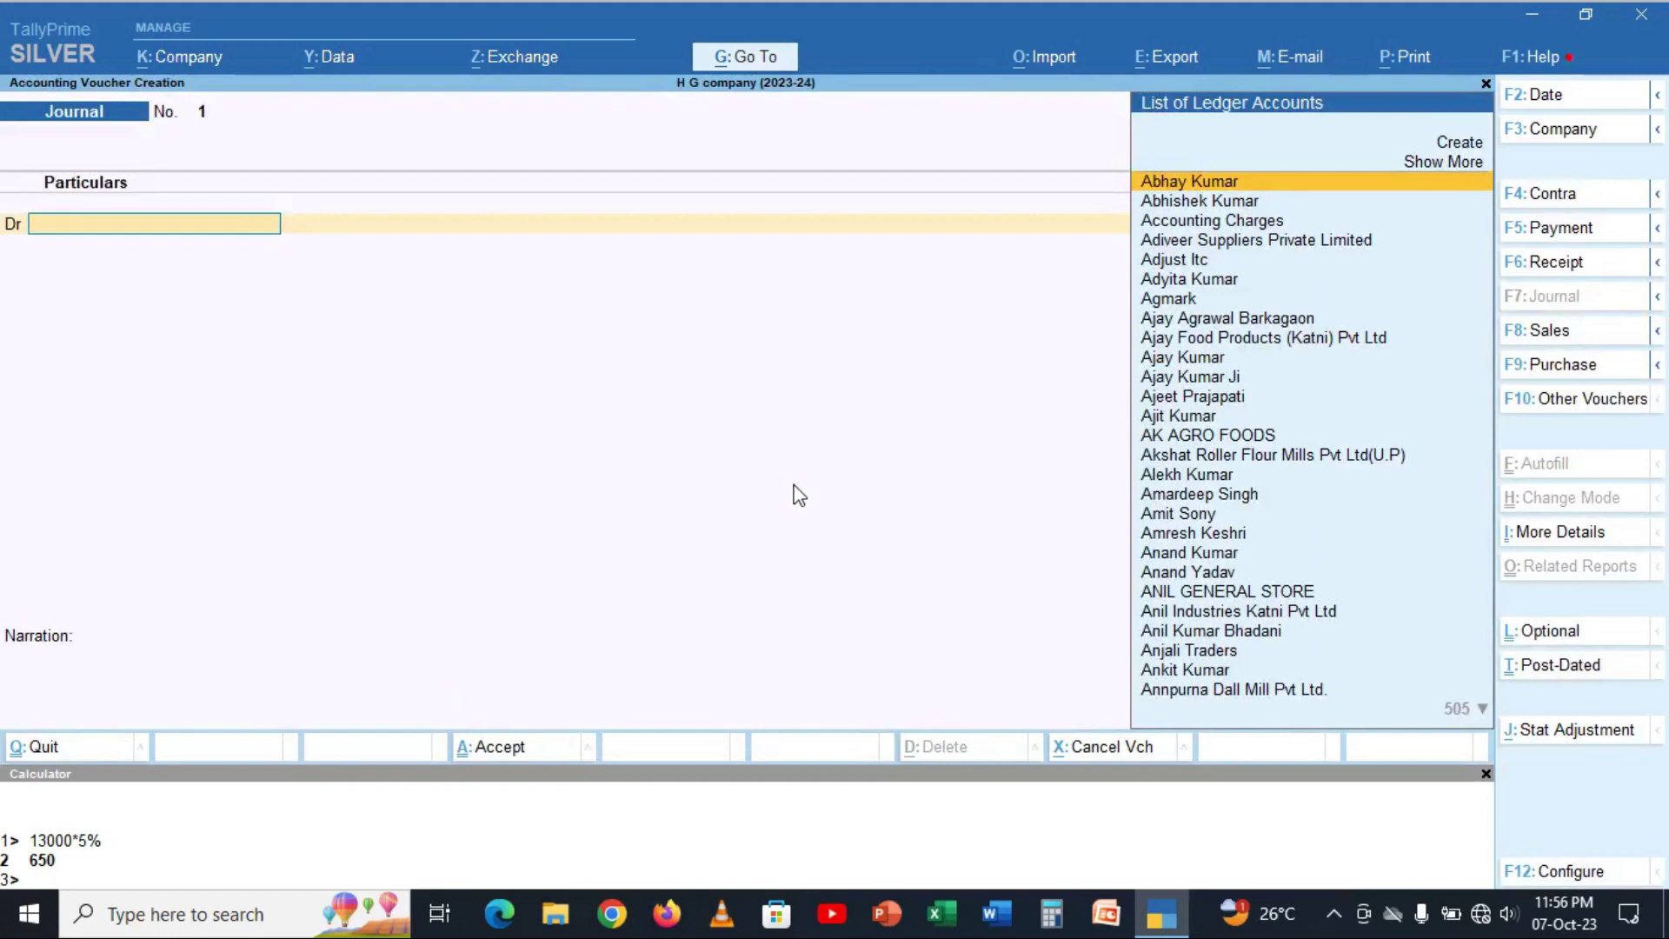
key("F9")
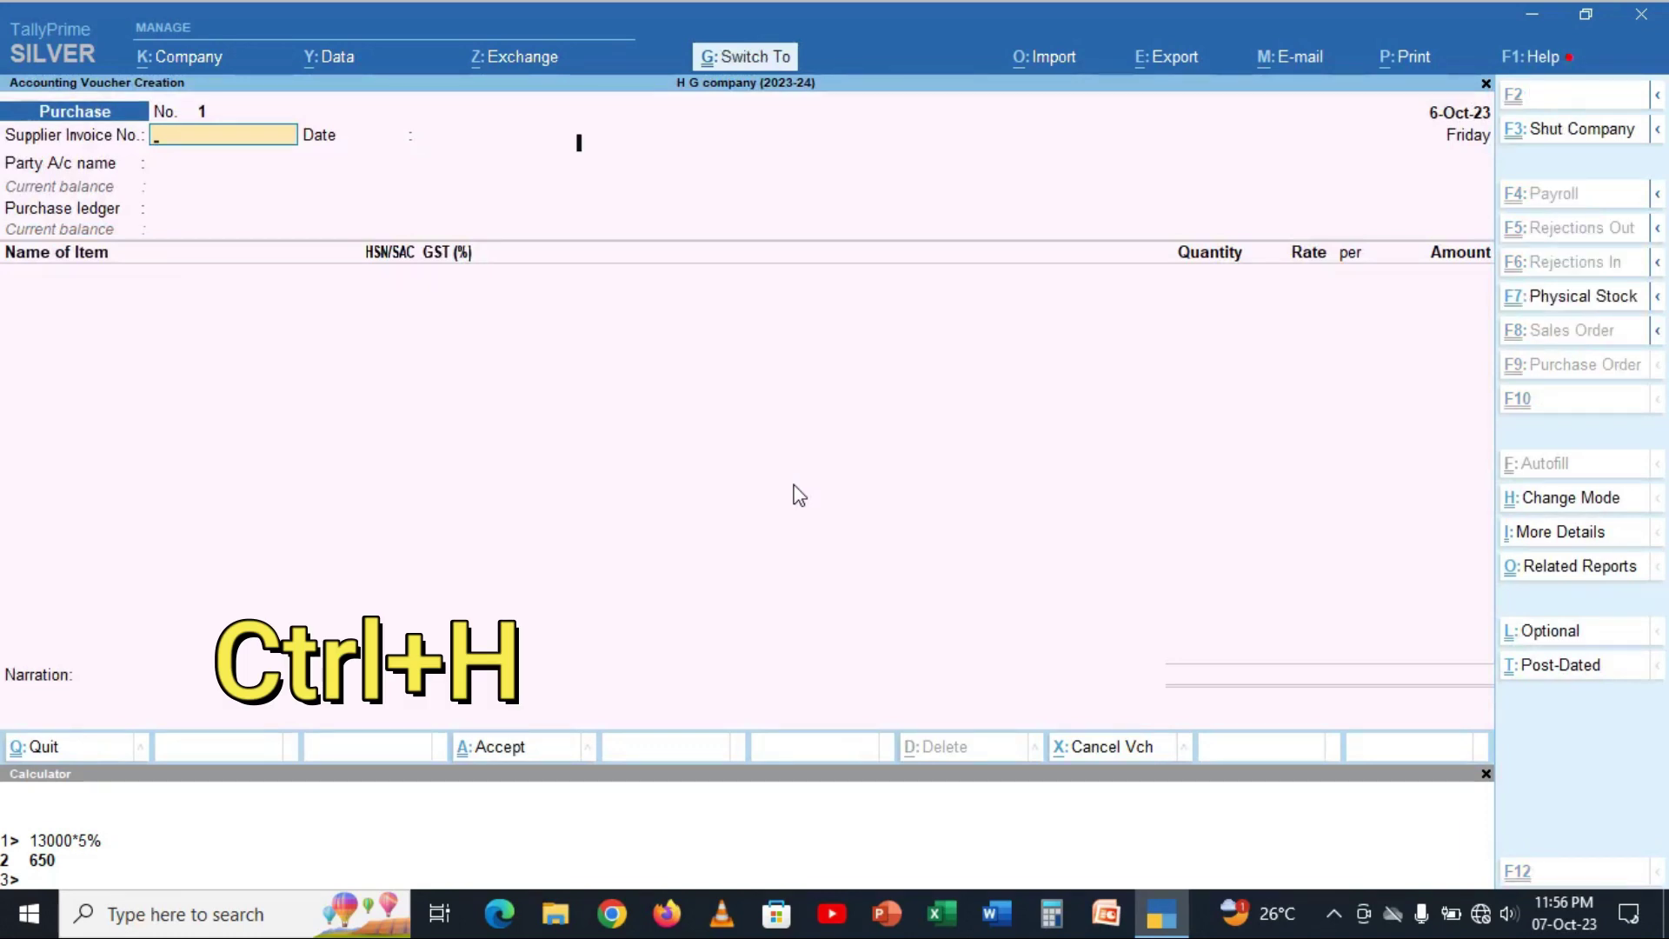
key("ctrl+h")
key("Down")
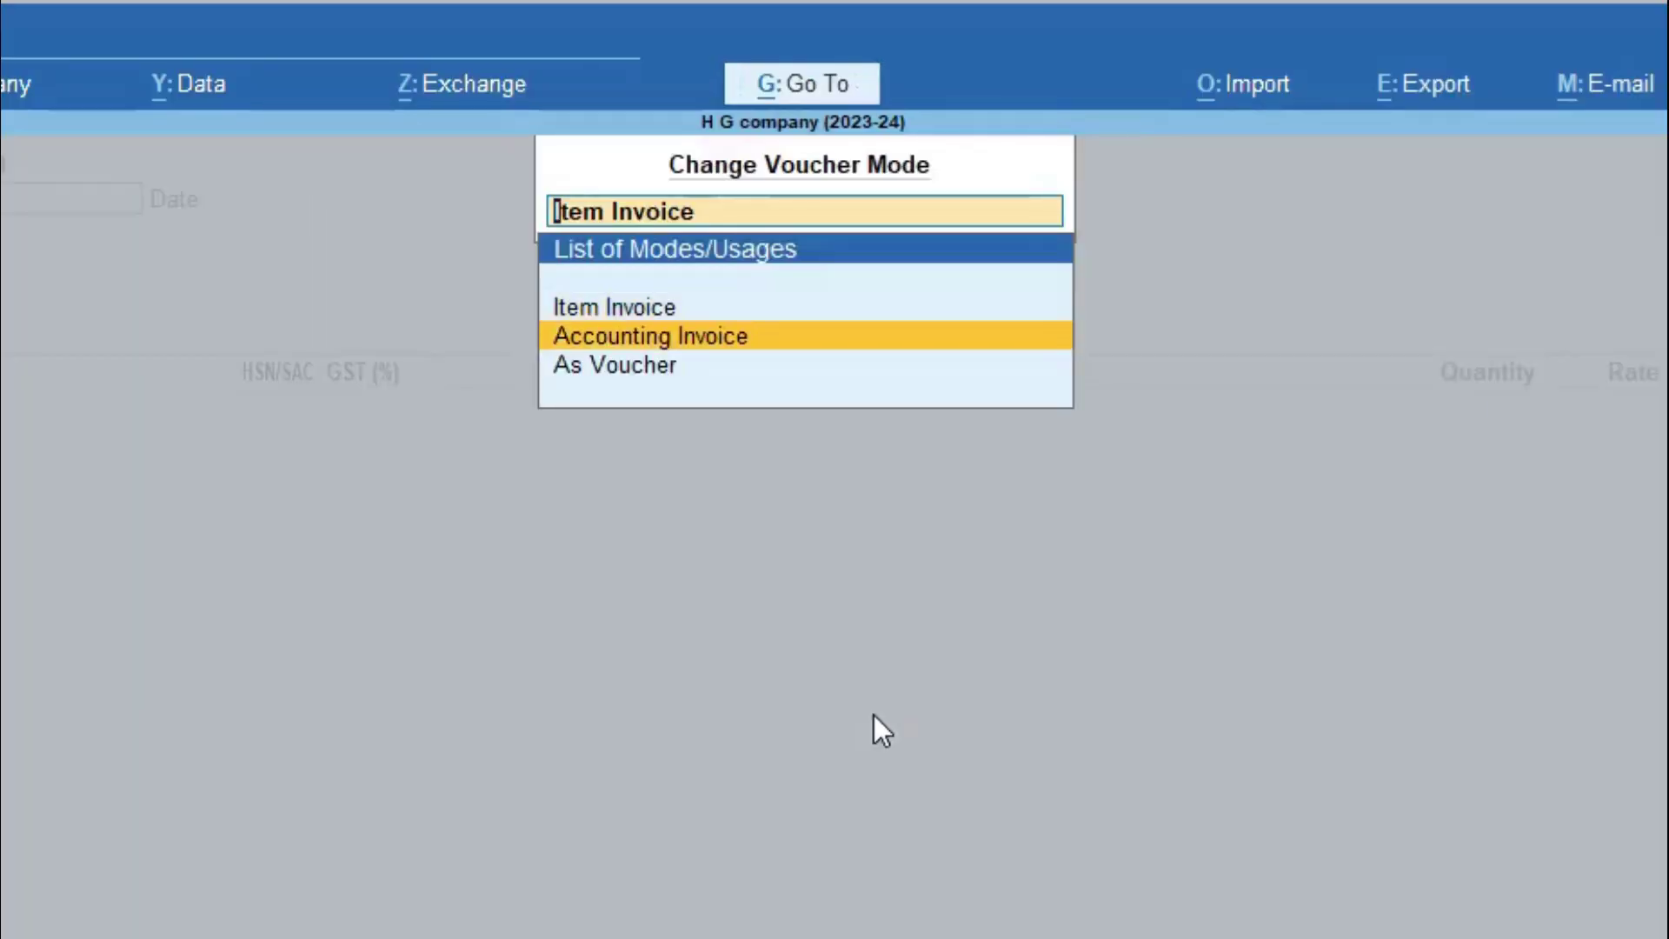
key("Return")
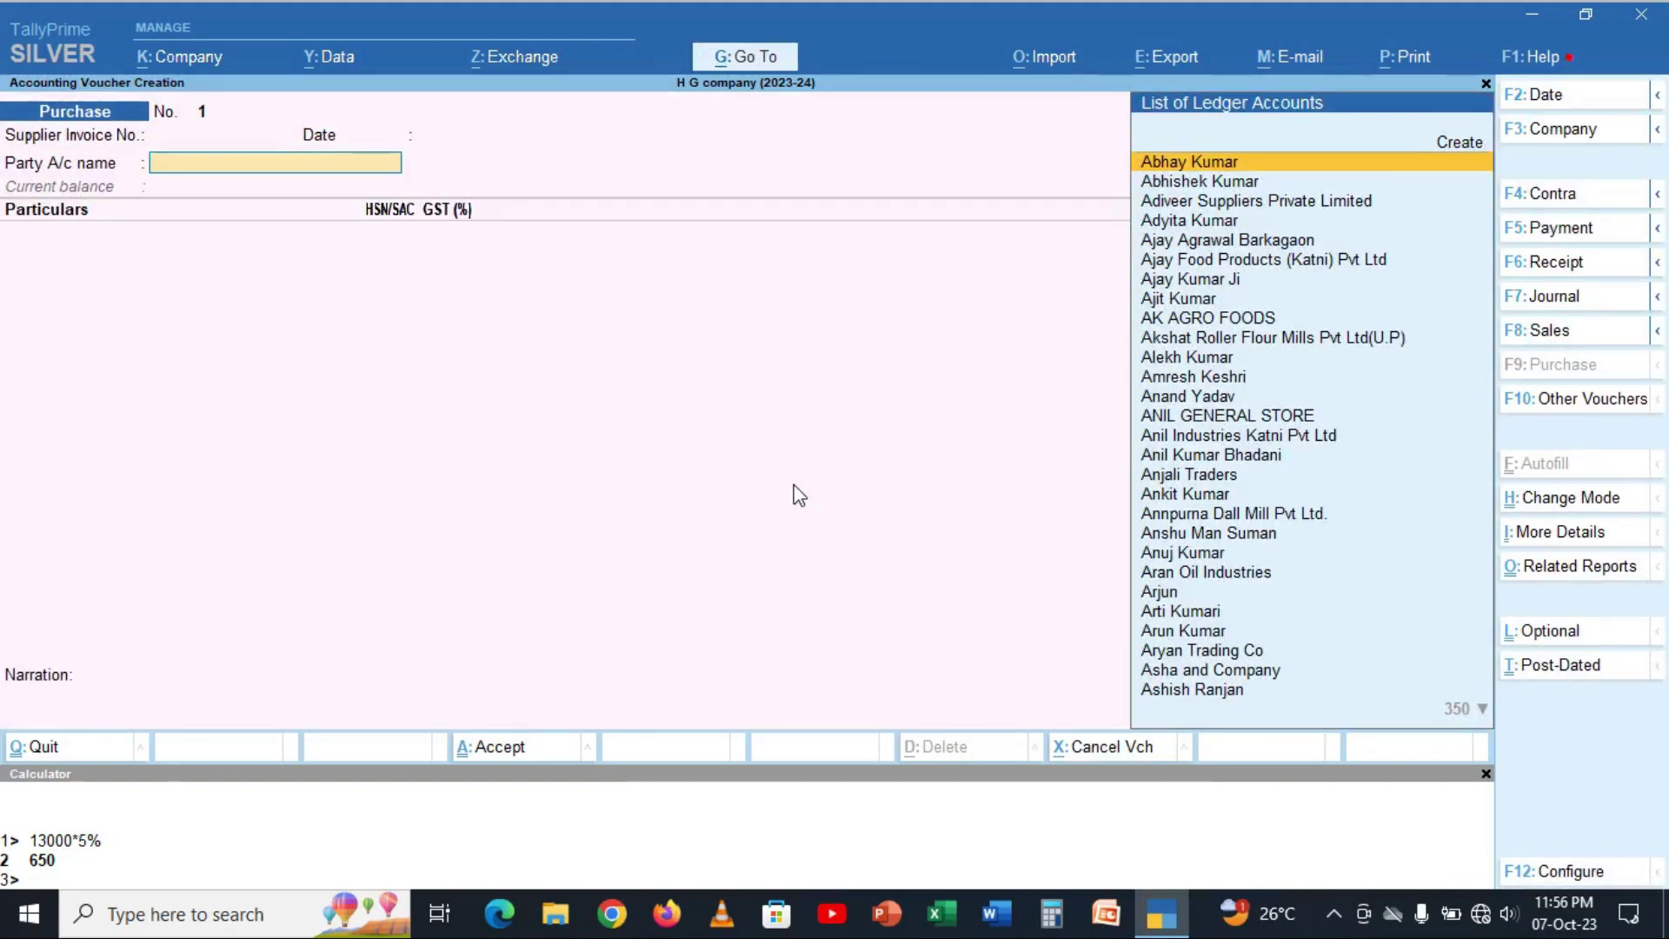
Create the party ledger Dheeraj Road Carrier (Reg - Local State) under Sundry Creditors, with state Jharkhand and registration type Regular.
key("alt+c")
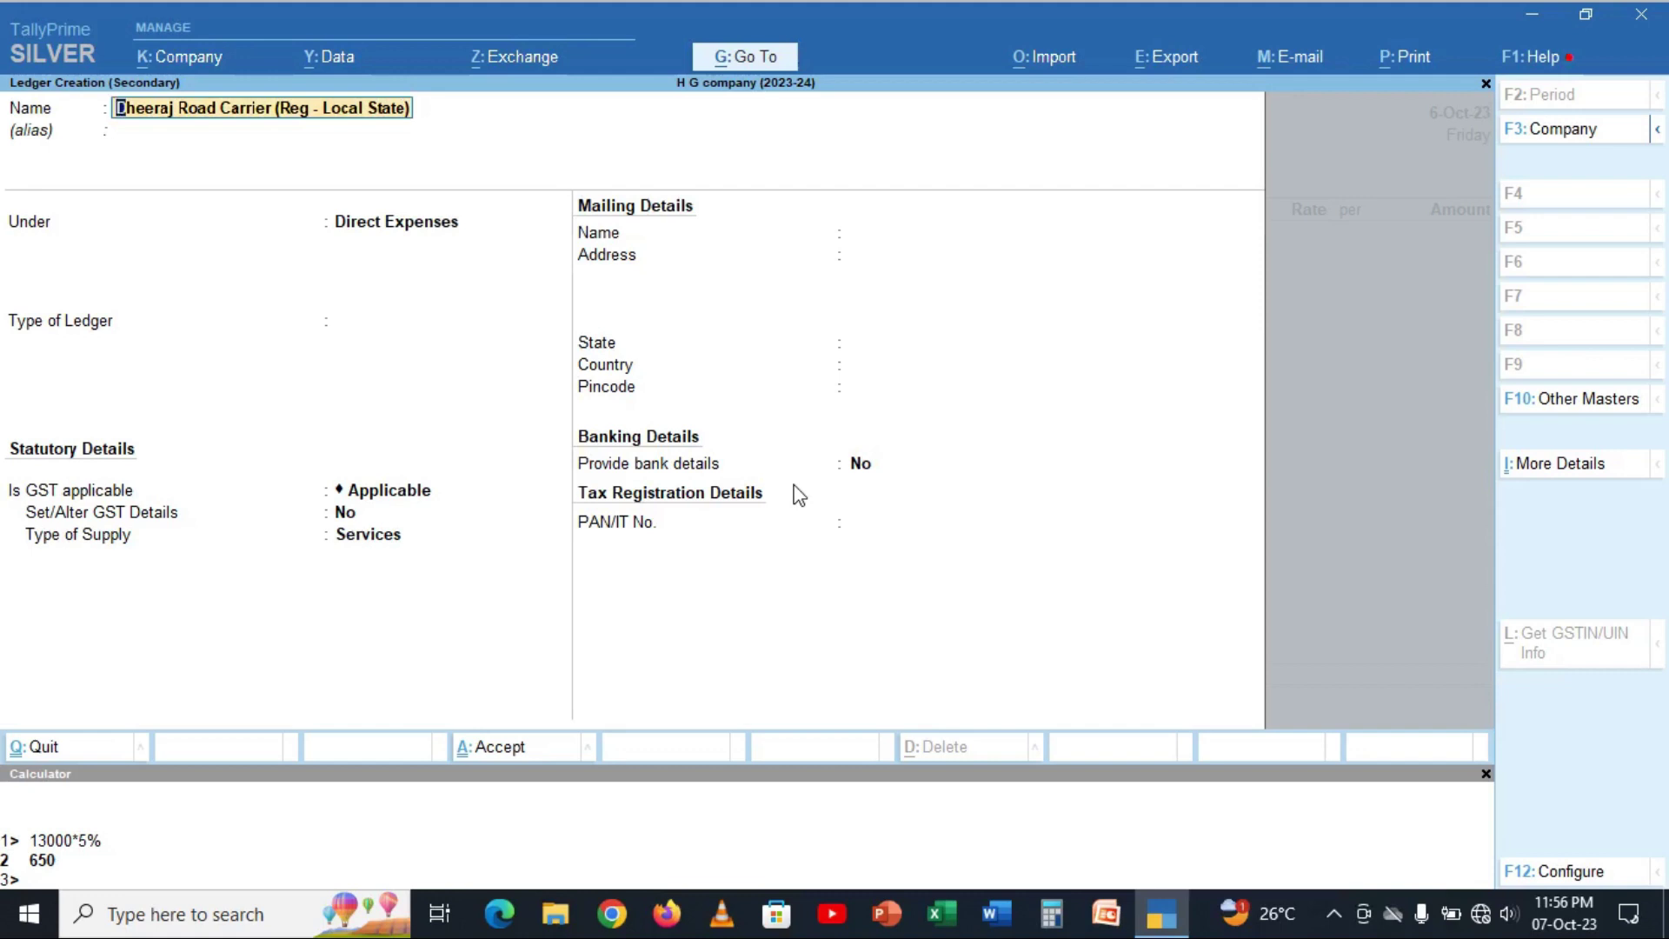
key("Return")
key("Return")
type("s")
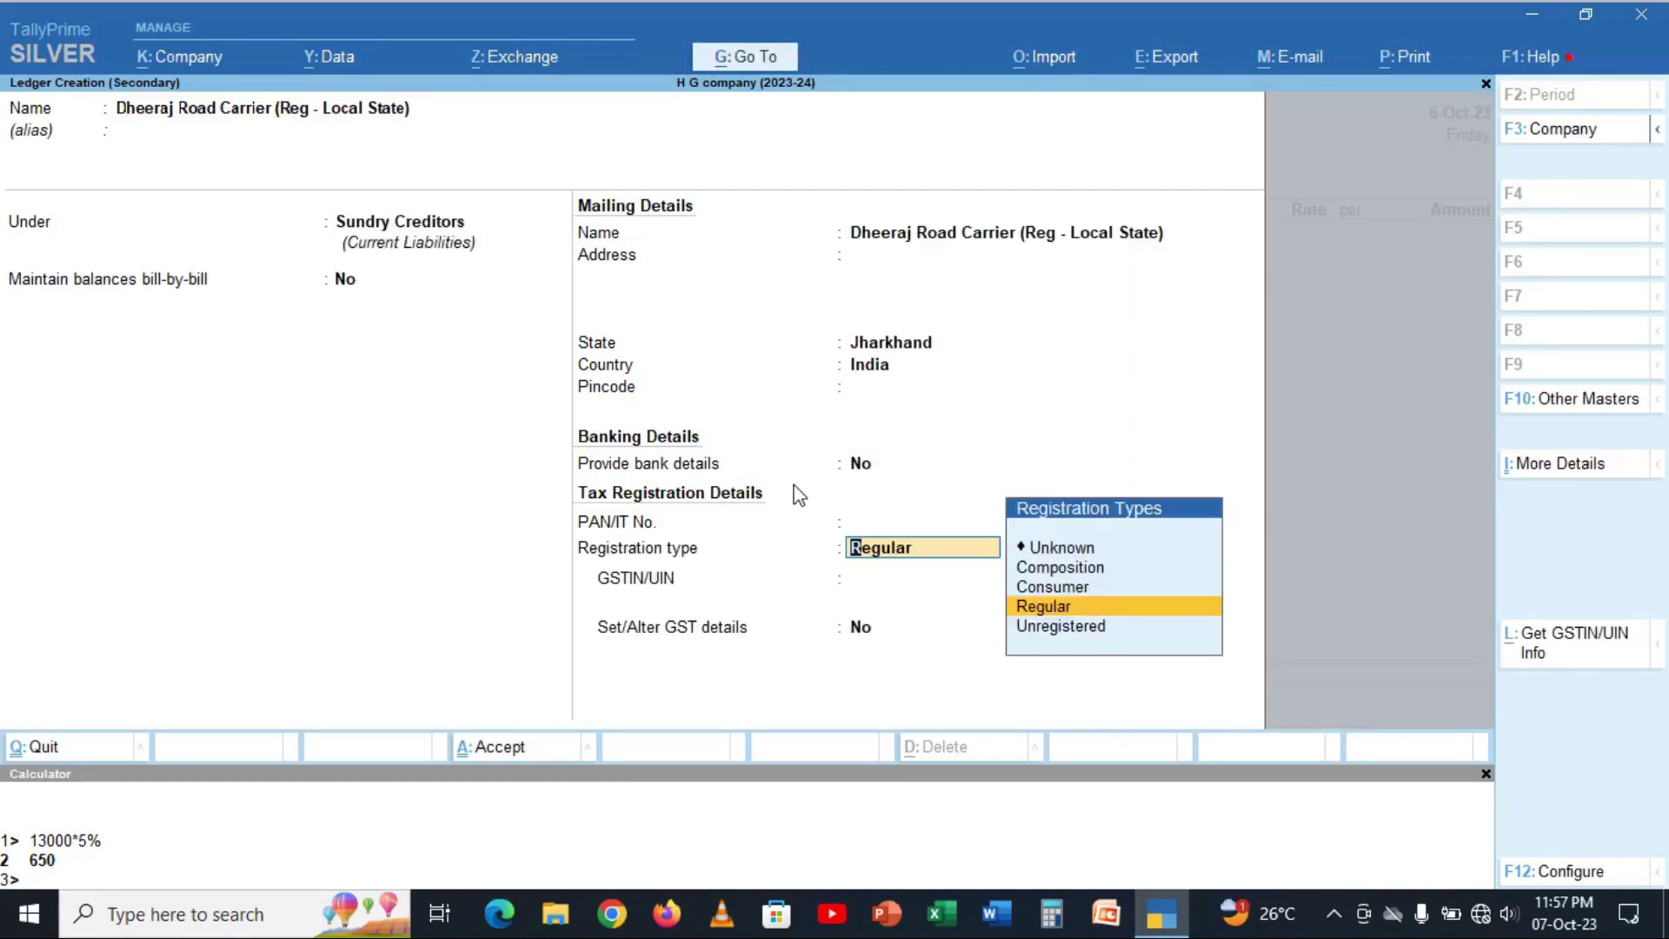
key("Return")
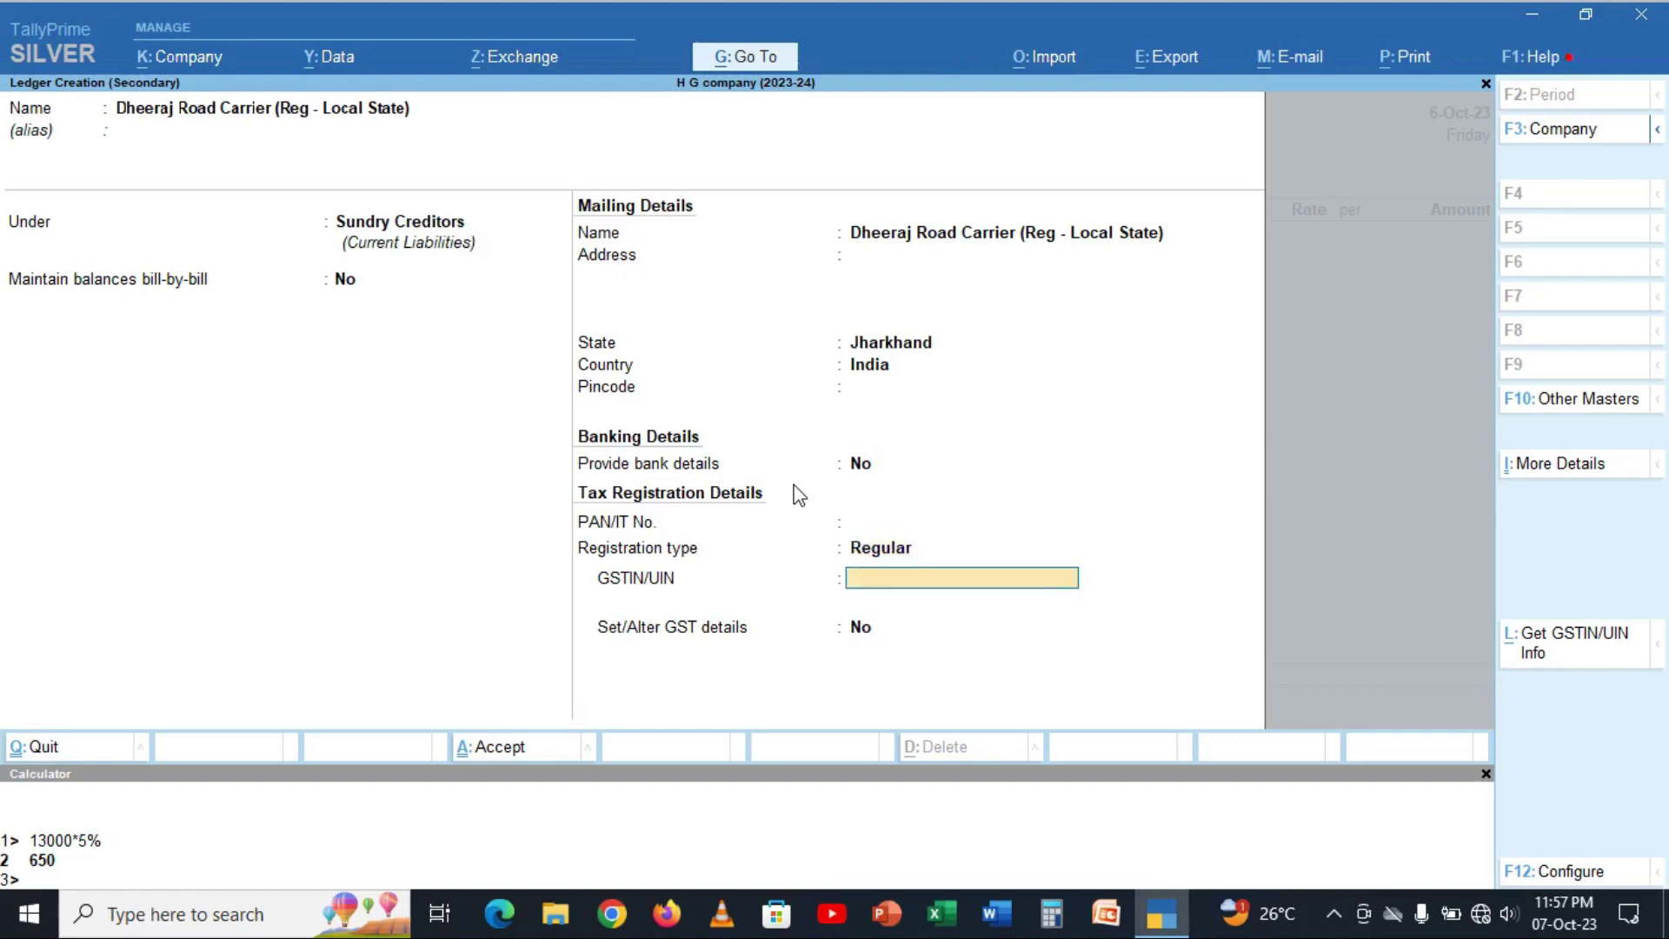
key("Return")
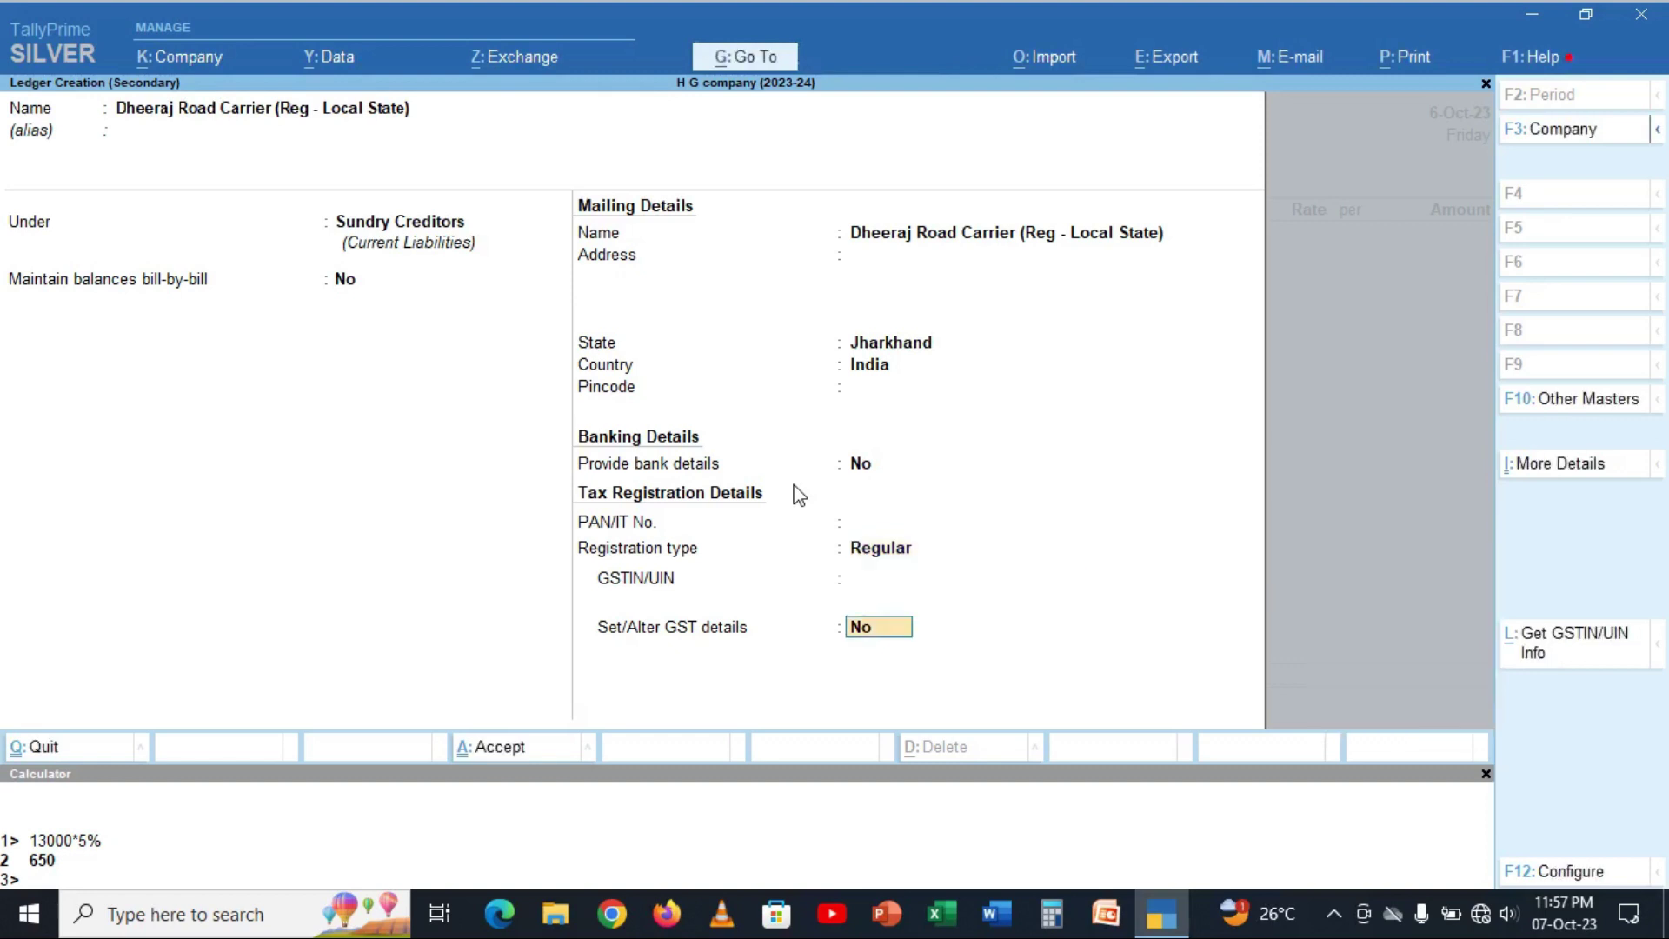
key("Return")
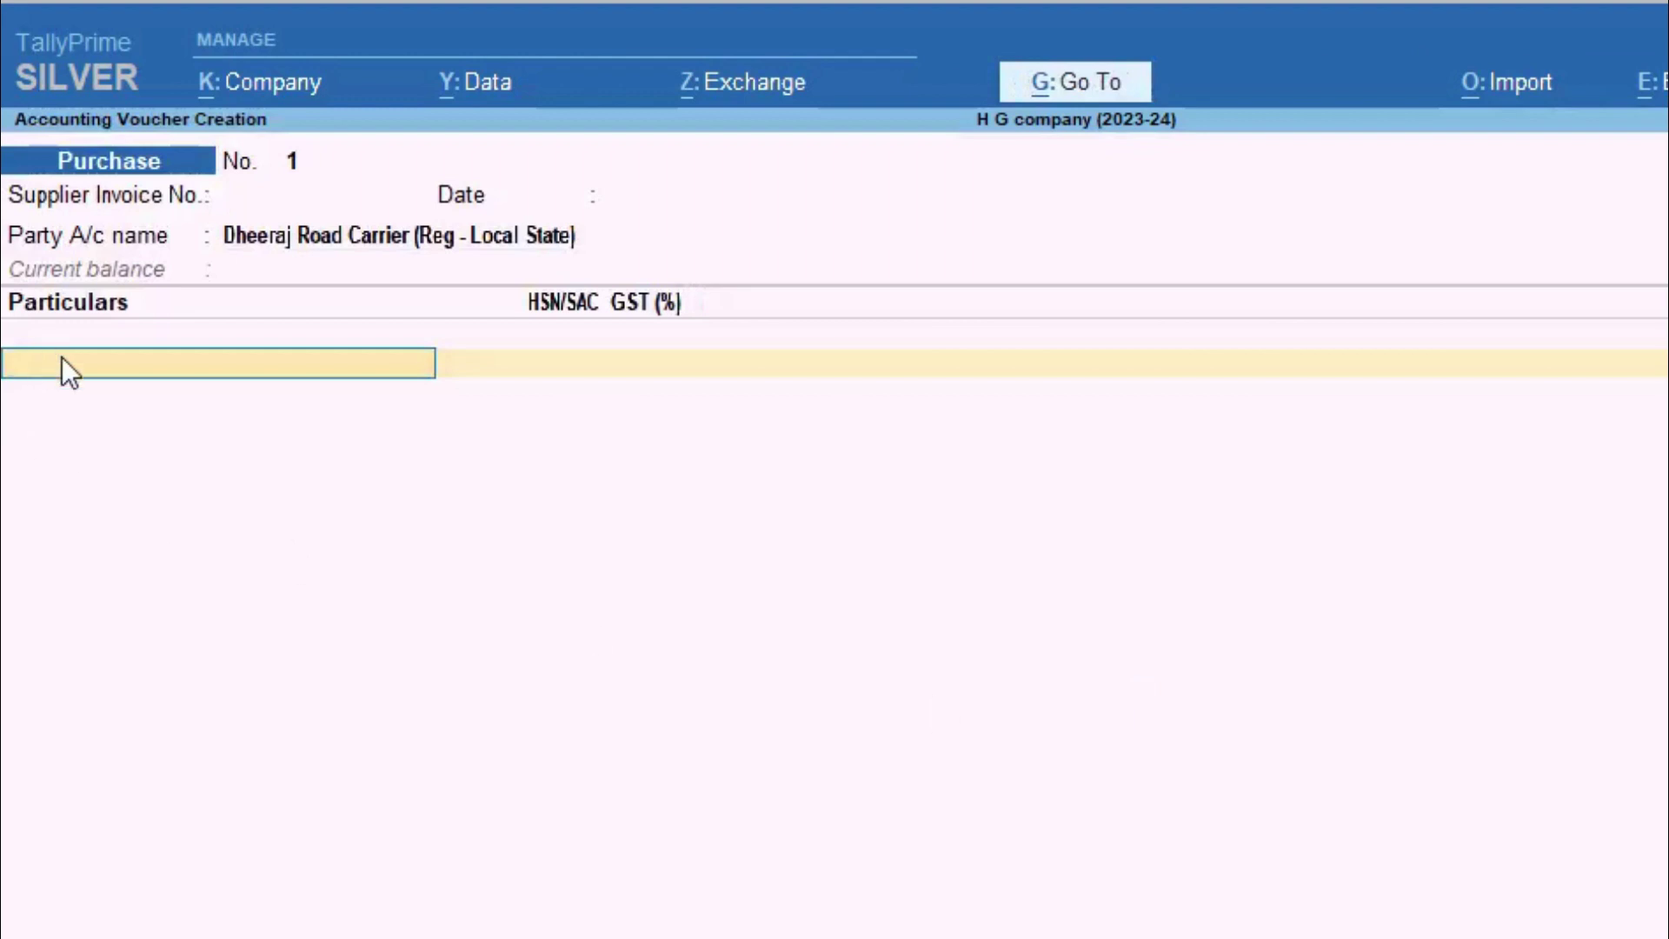
Start a Transportation Charges ledger under Direct Expenses, with type of ledger Not Applicable and GST Applicable.
key("alt+c")
type("Transportation Charges")
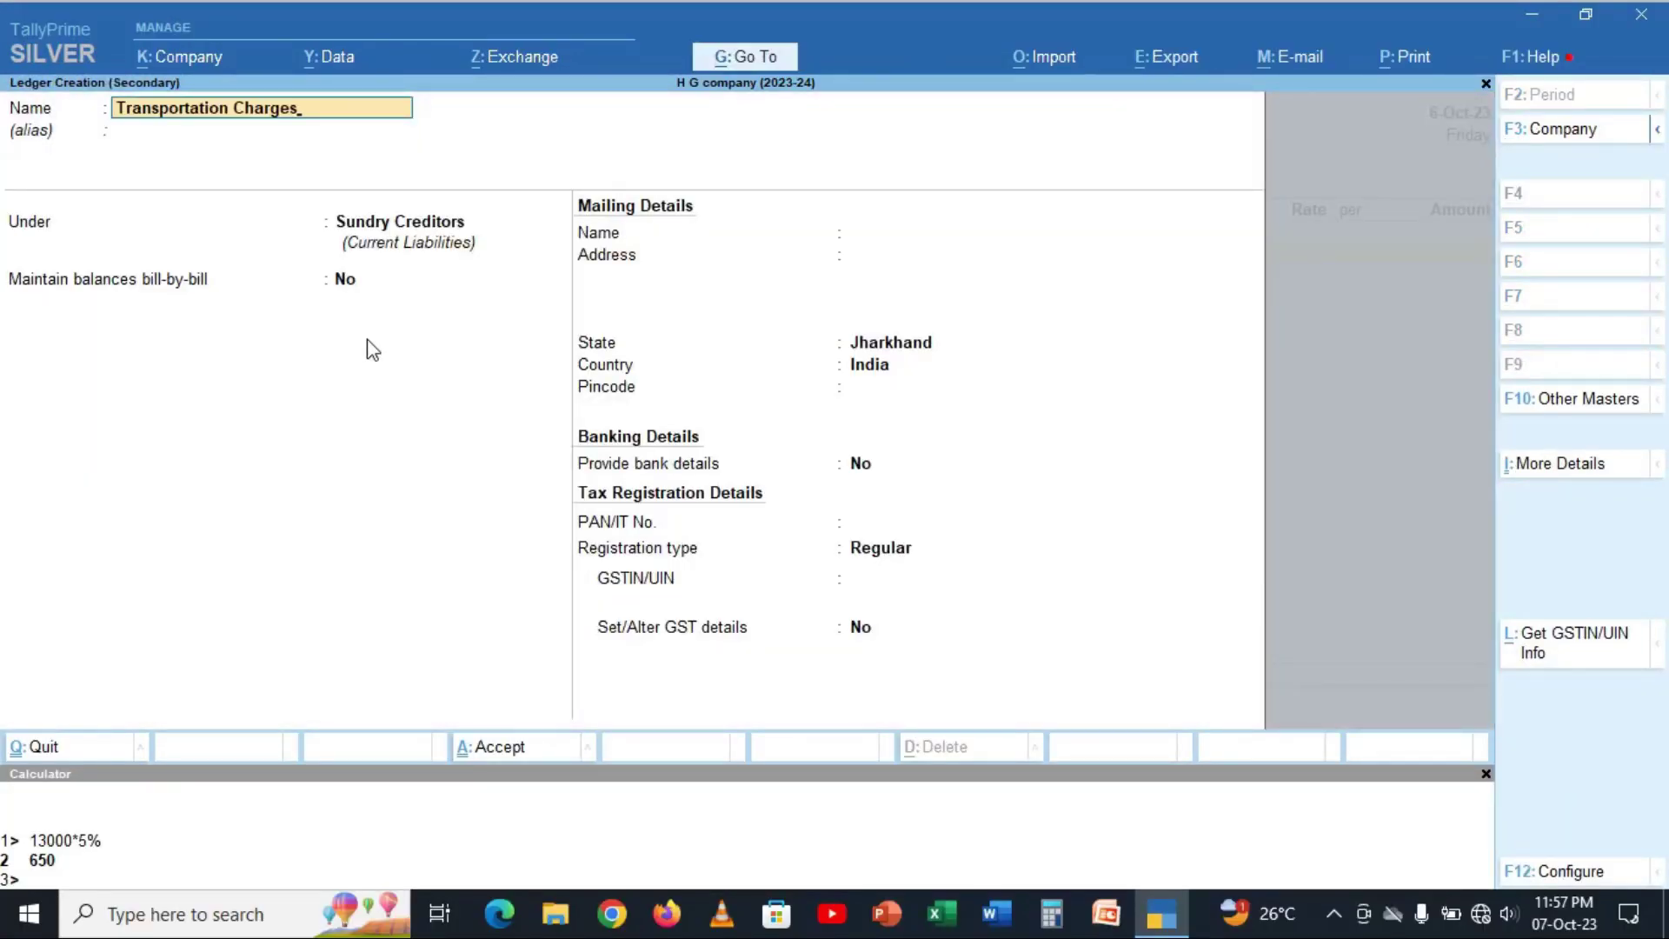
key("Return")
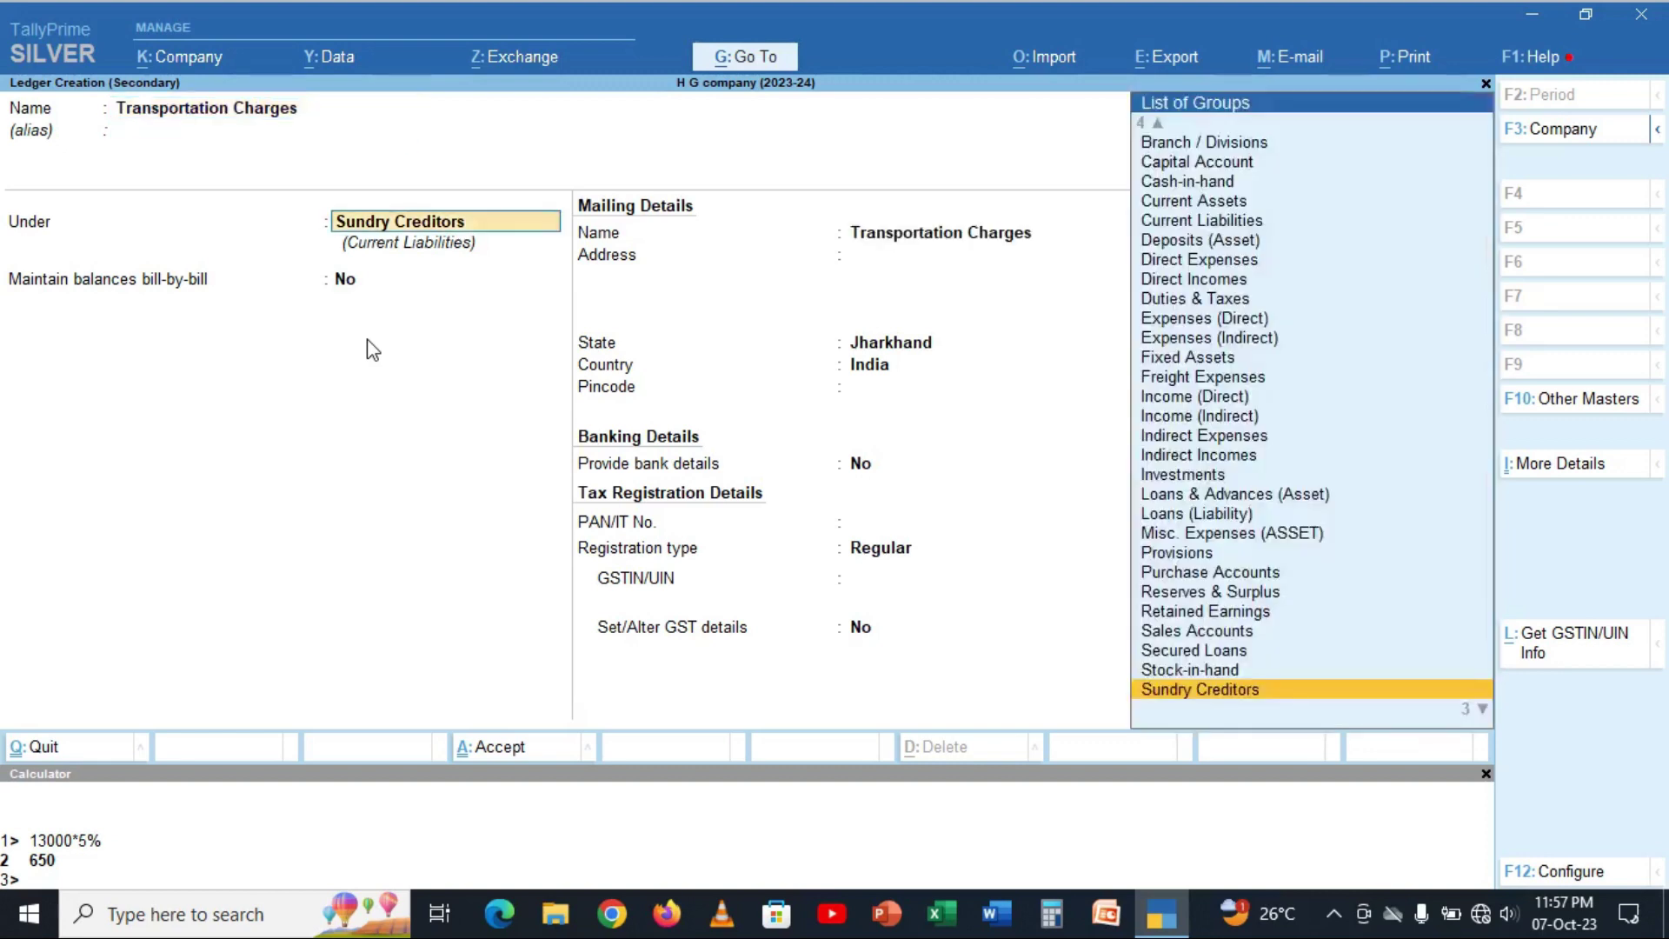
type("Dire")
key("Return")
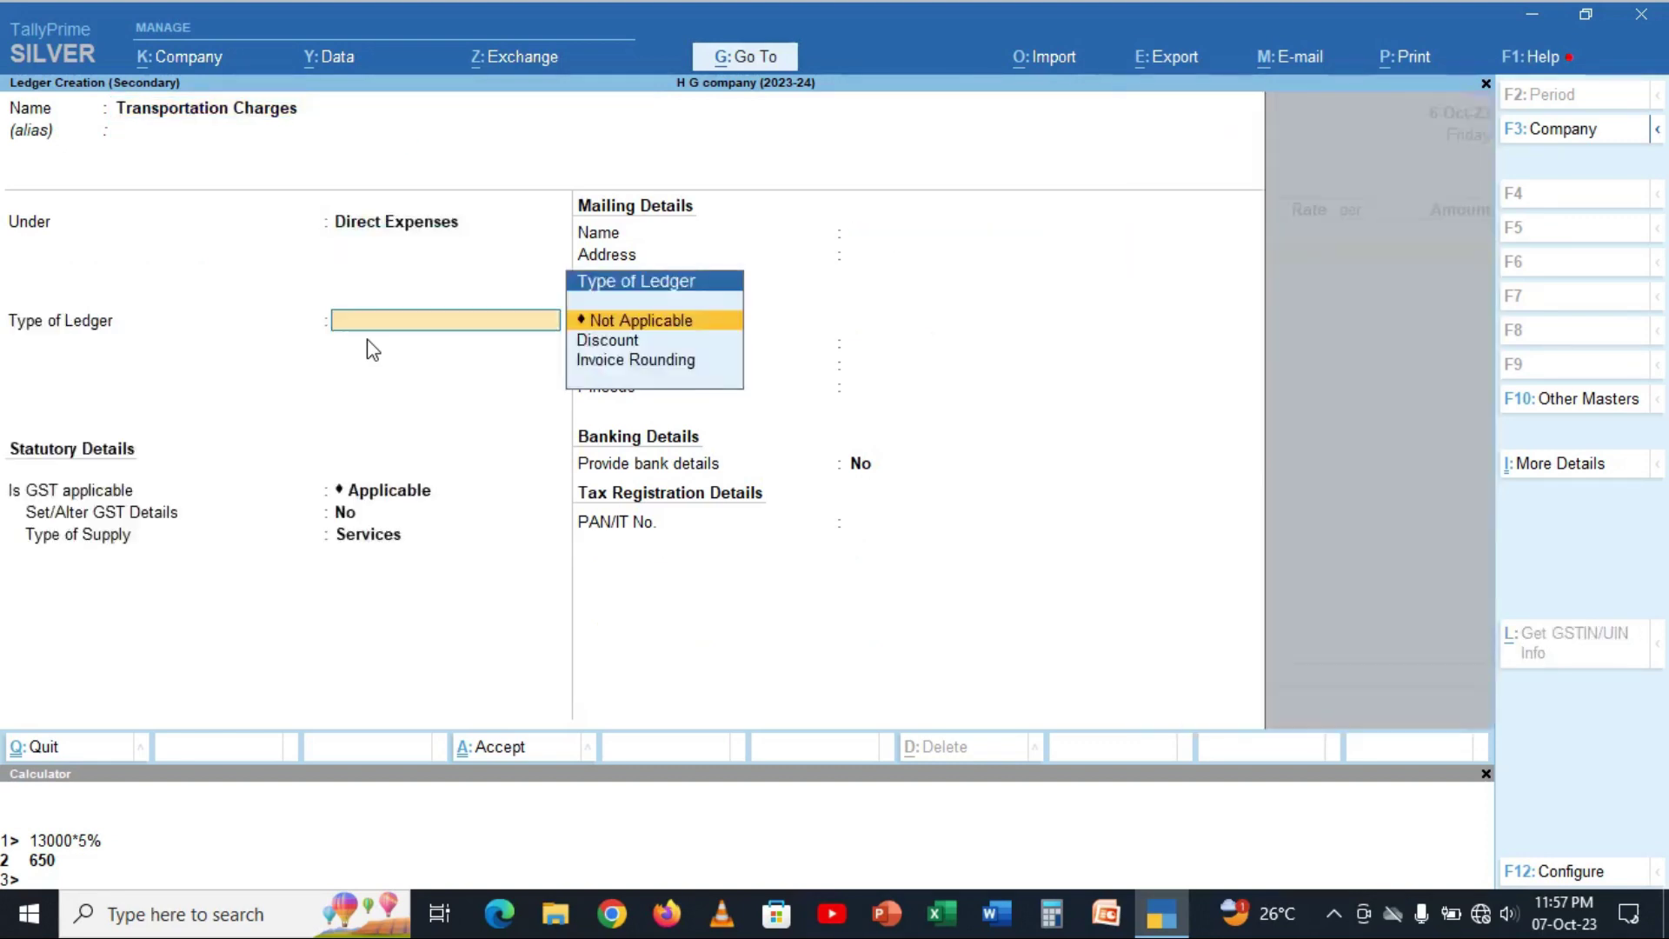
key("Return")
key("Return")
key("Up")
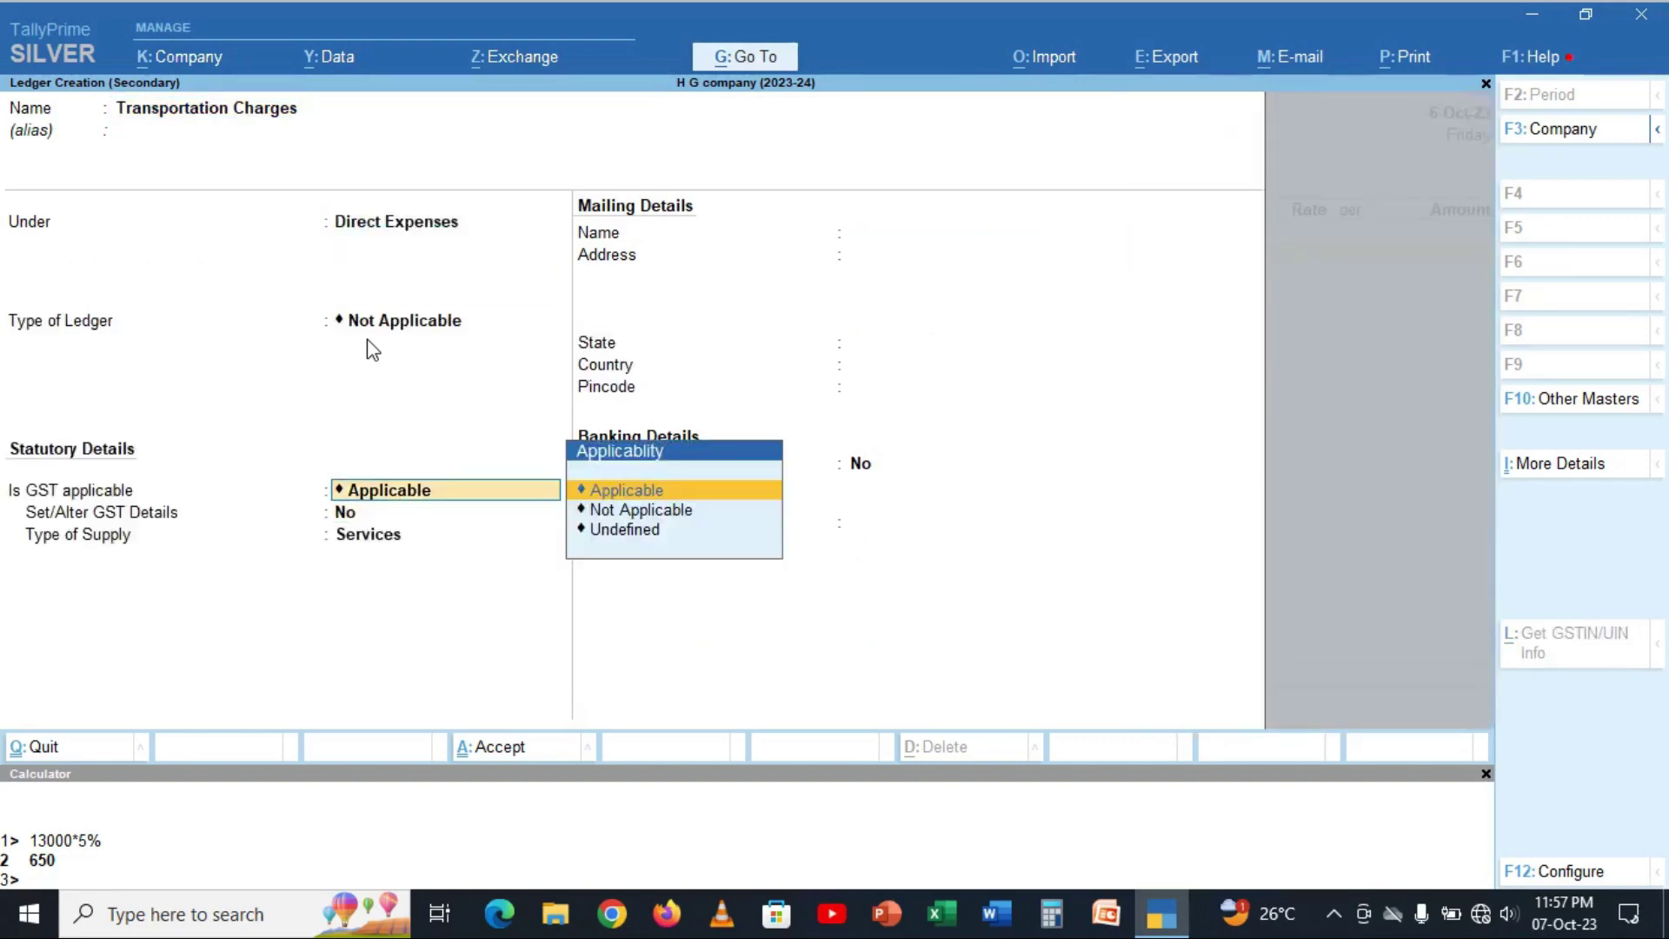
key("Return")
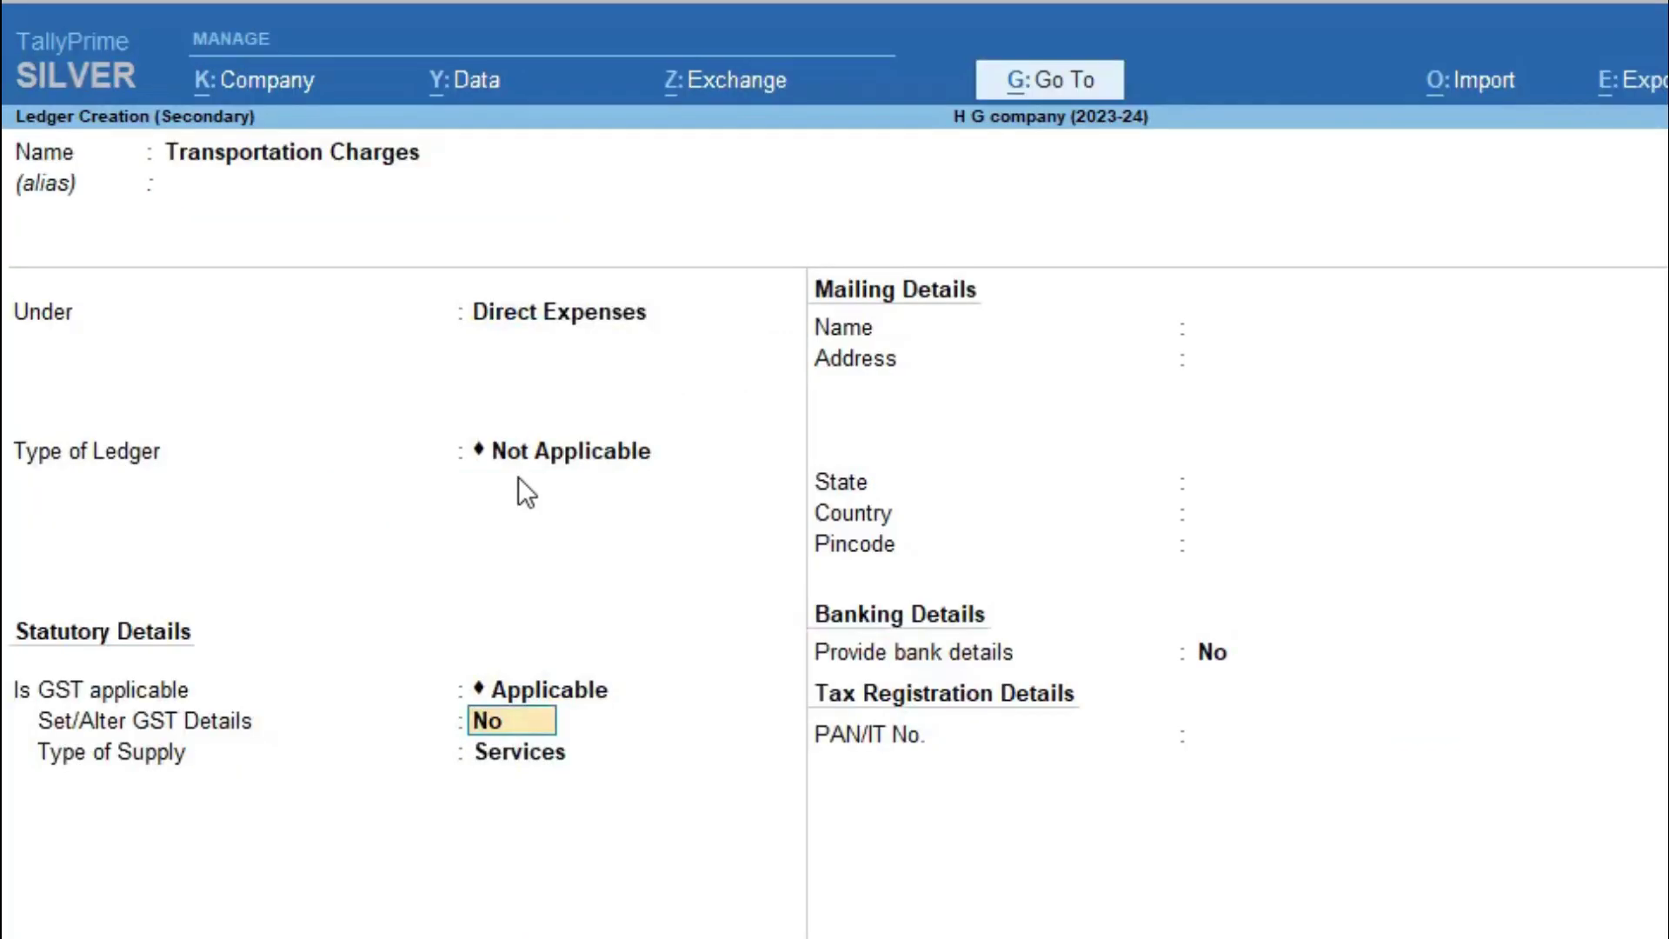
In the Transportation Charges GST details, set nature of transaction to Not Applicable, taxability to Taxable and reverse charge applicable to Yes.
type("y")
key("Return")
key("Return")
key("Return")
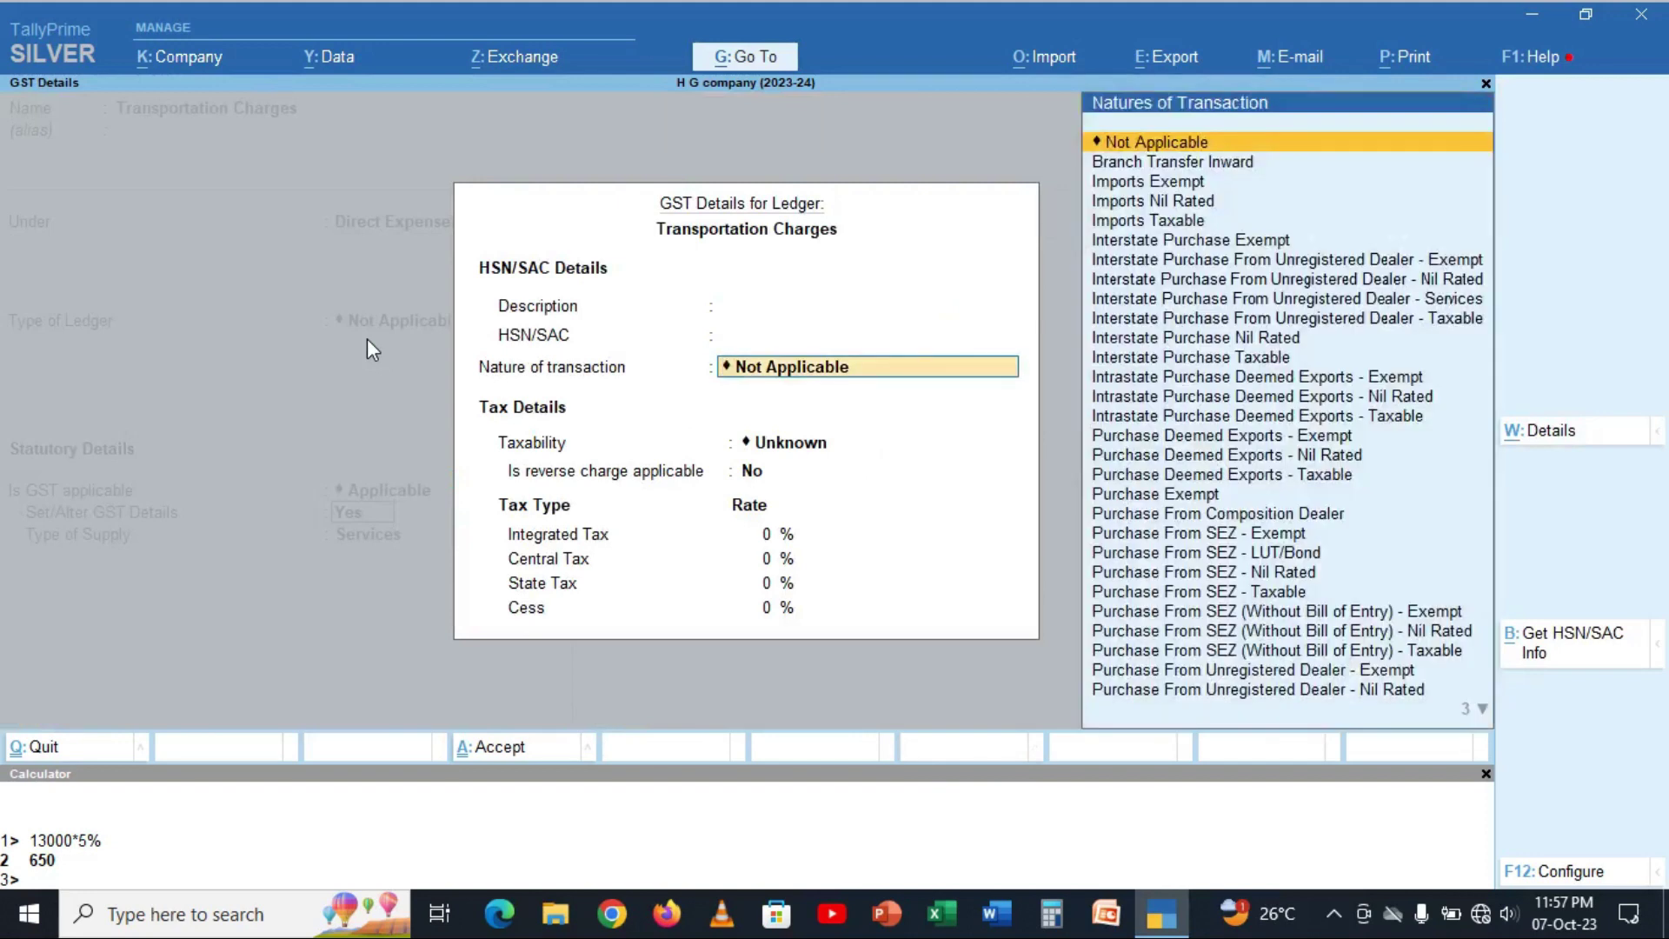
key("Return")
key("Down")
key("Down")
key("Down")
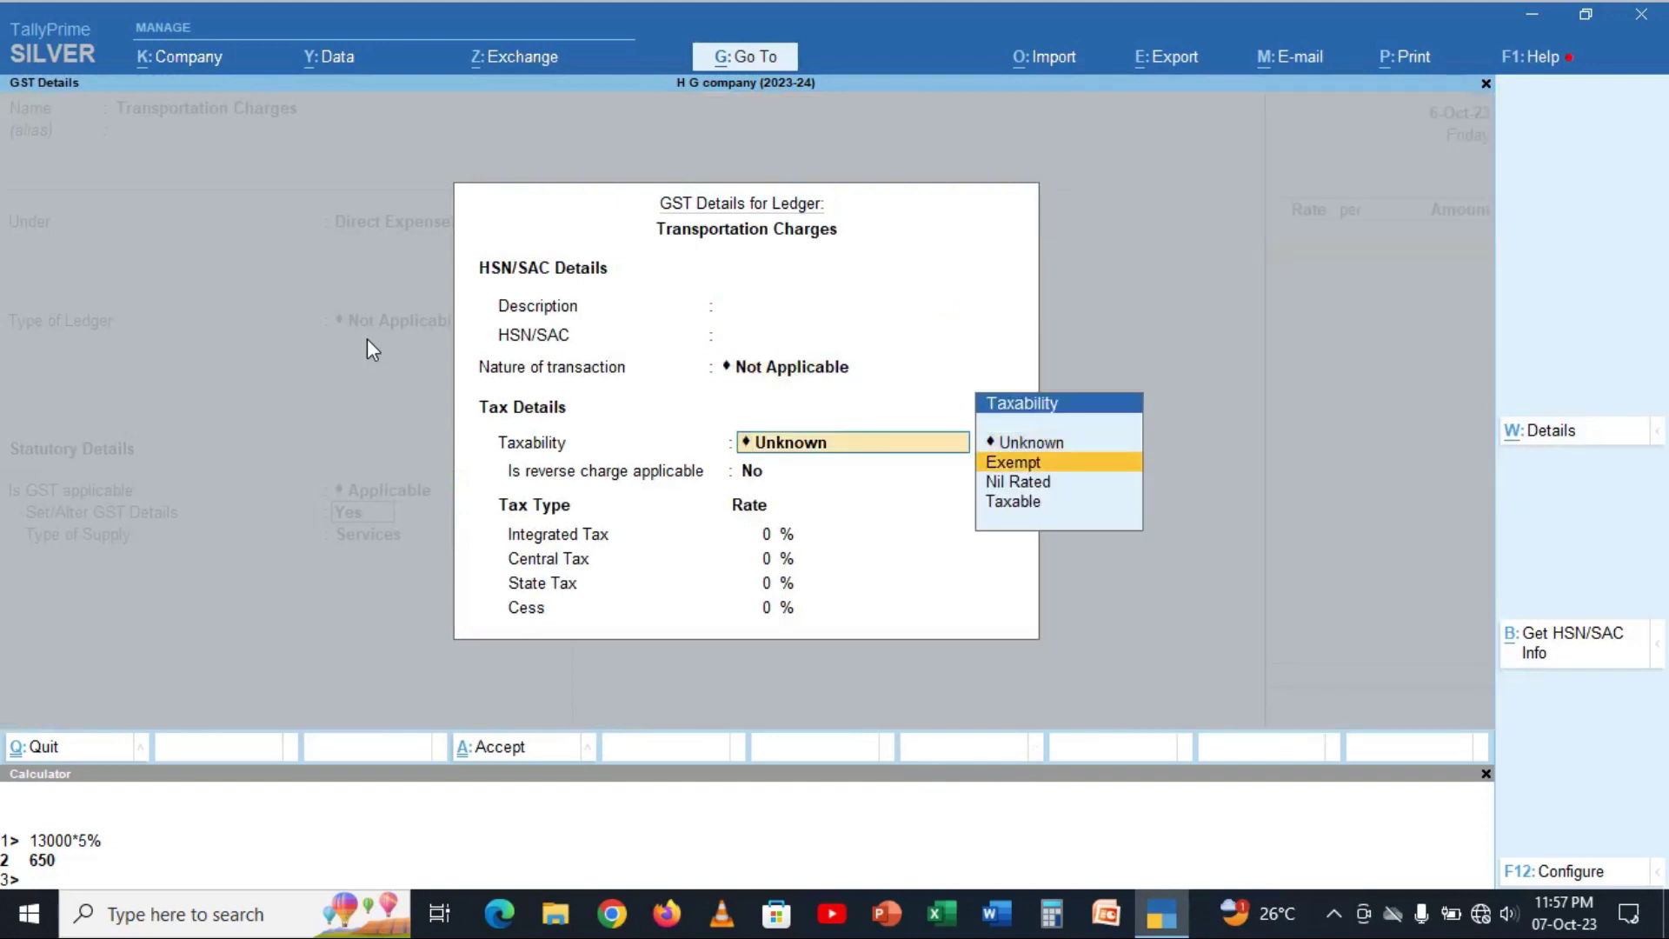
key("Return")
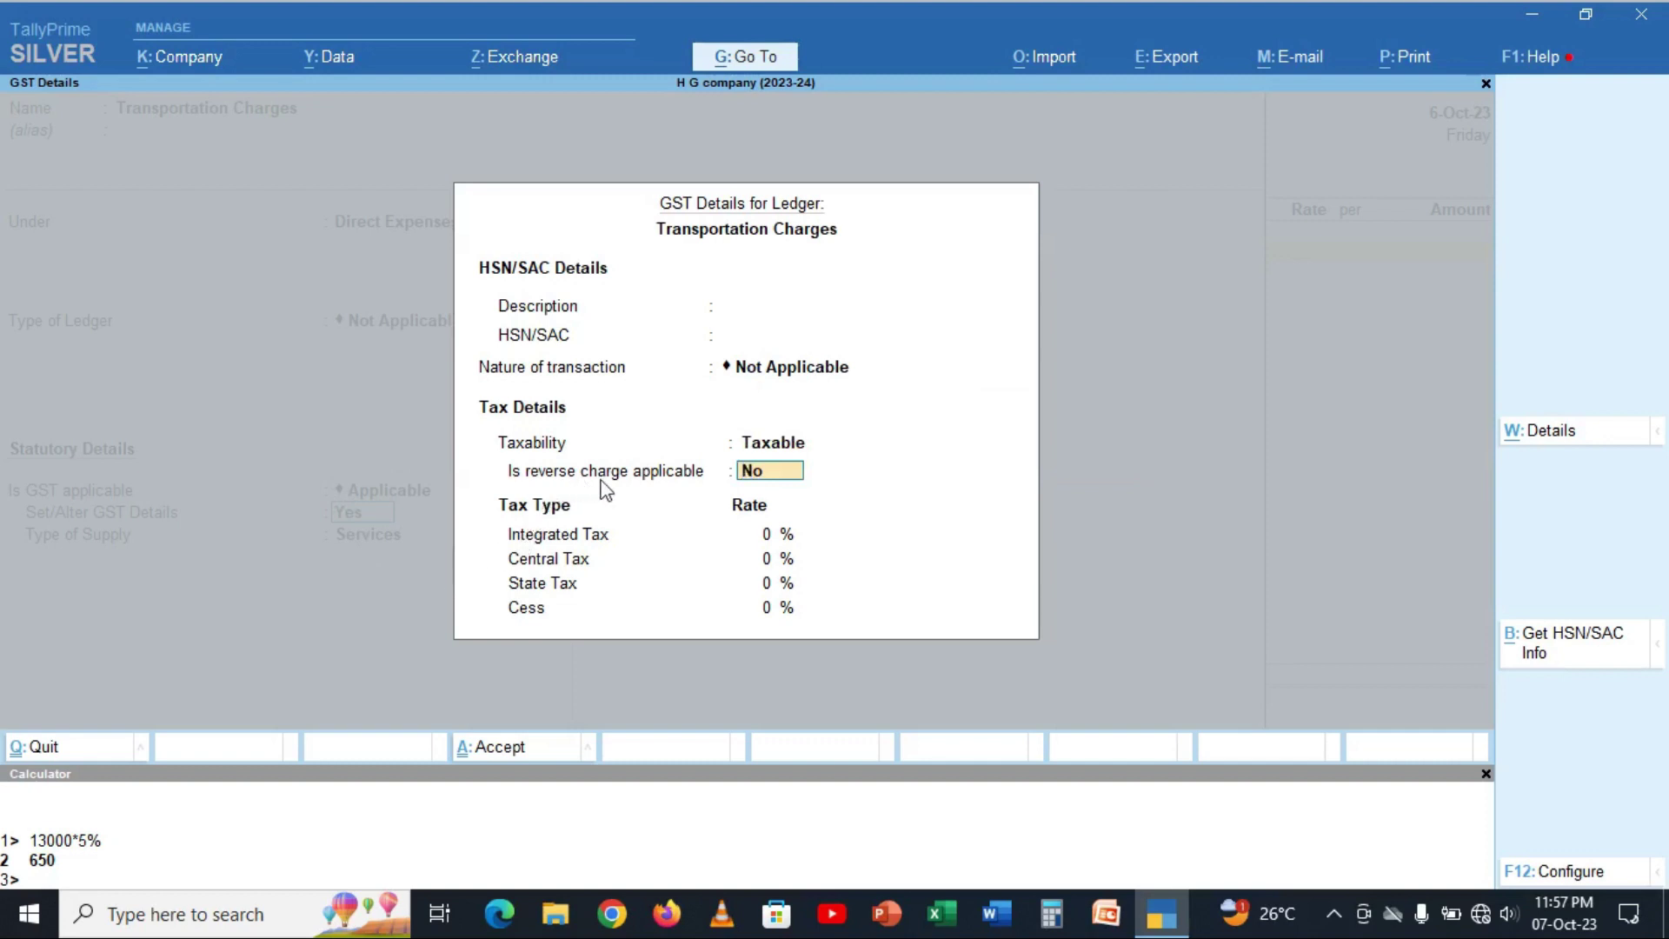
key("y")
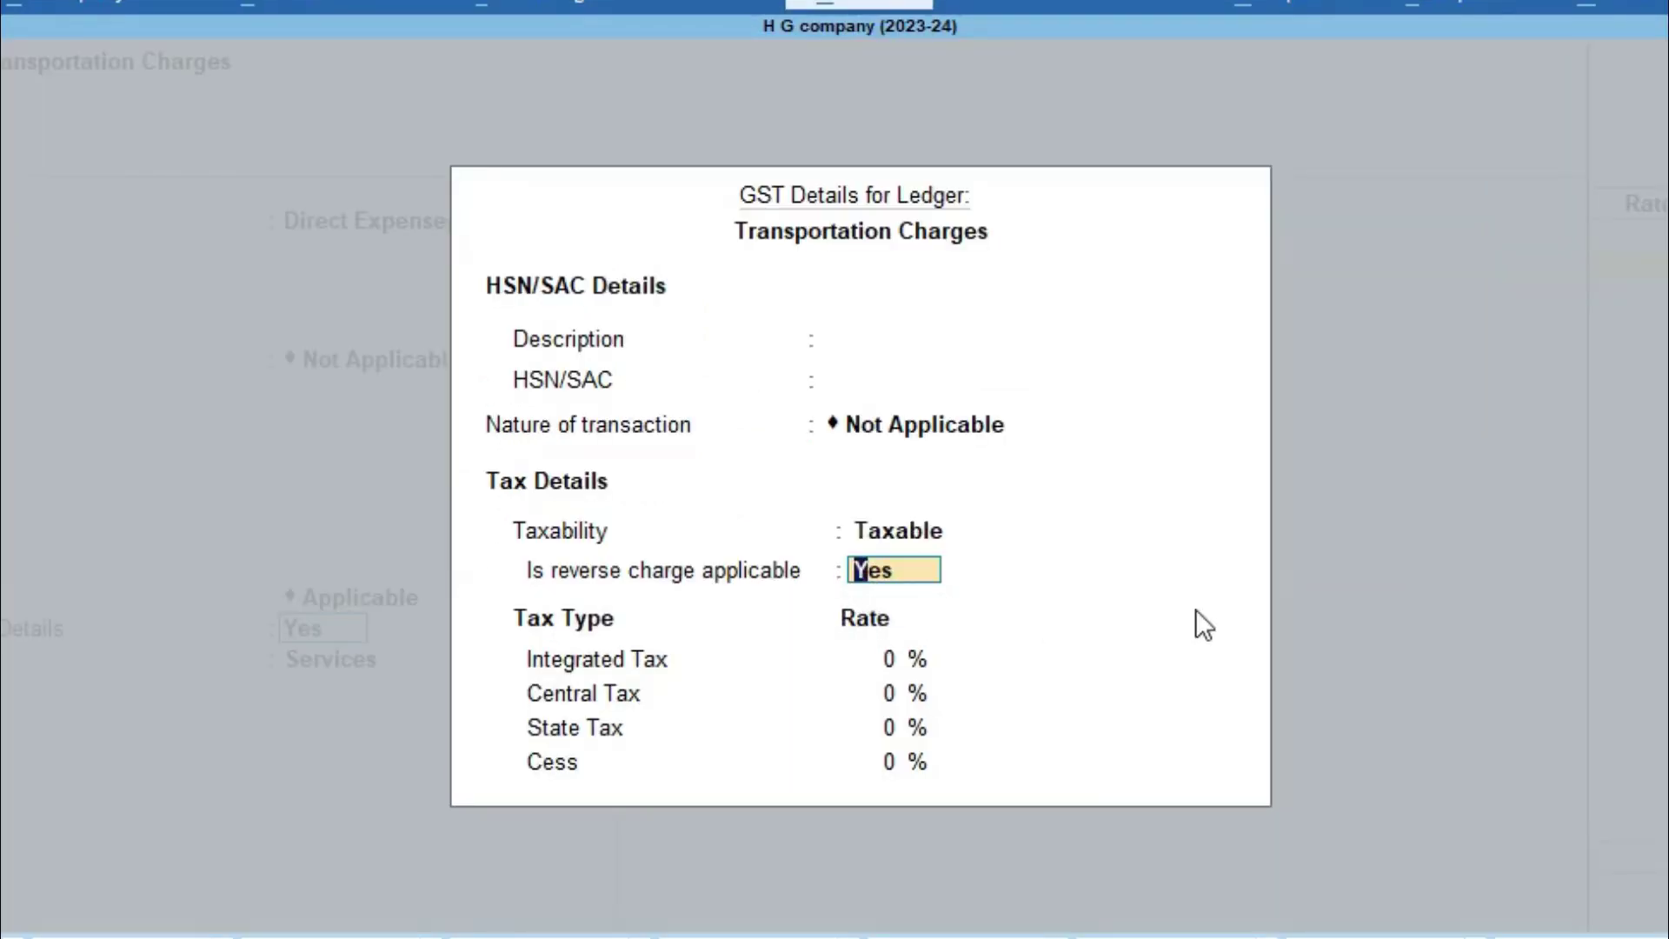
Check the Enable Reverse Charge calculation option in the configuration of the ledger's GST details.
key("F12")
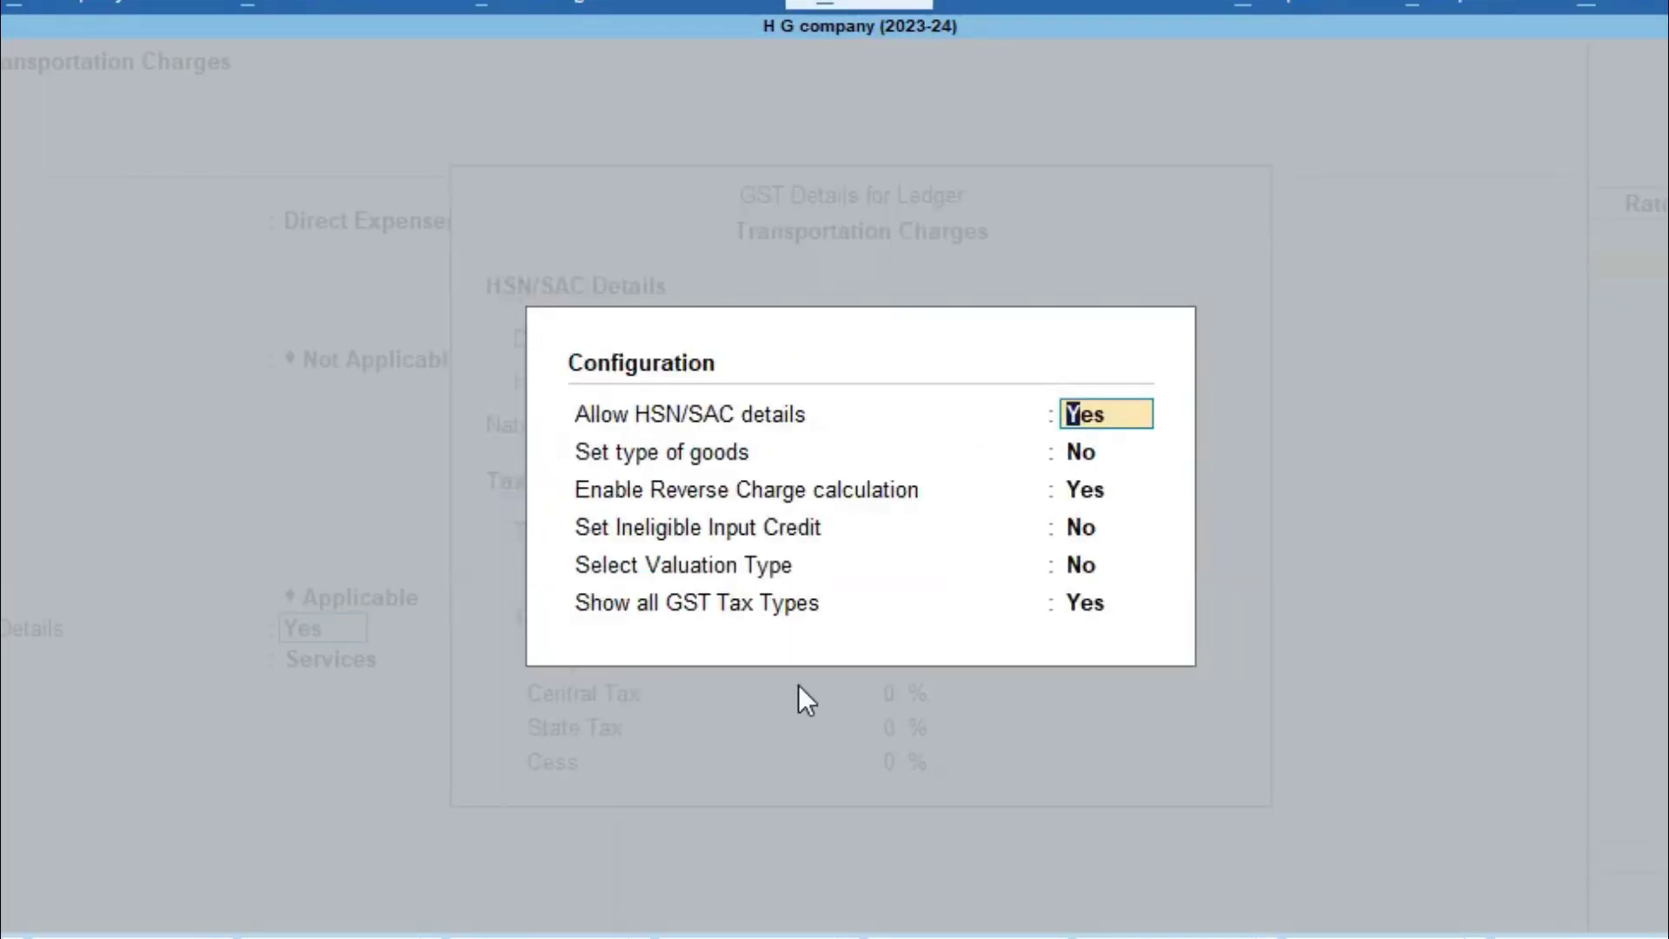
left_click(1078, 496)
key("Down")
key("Down")
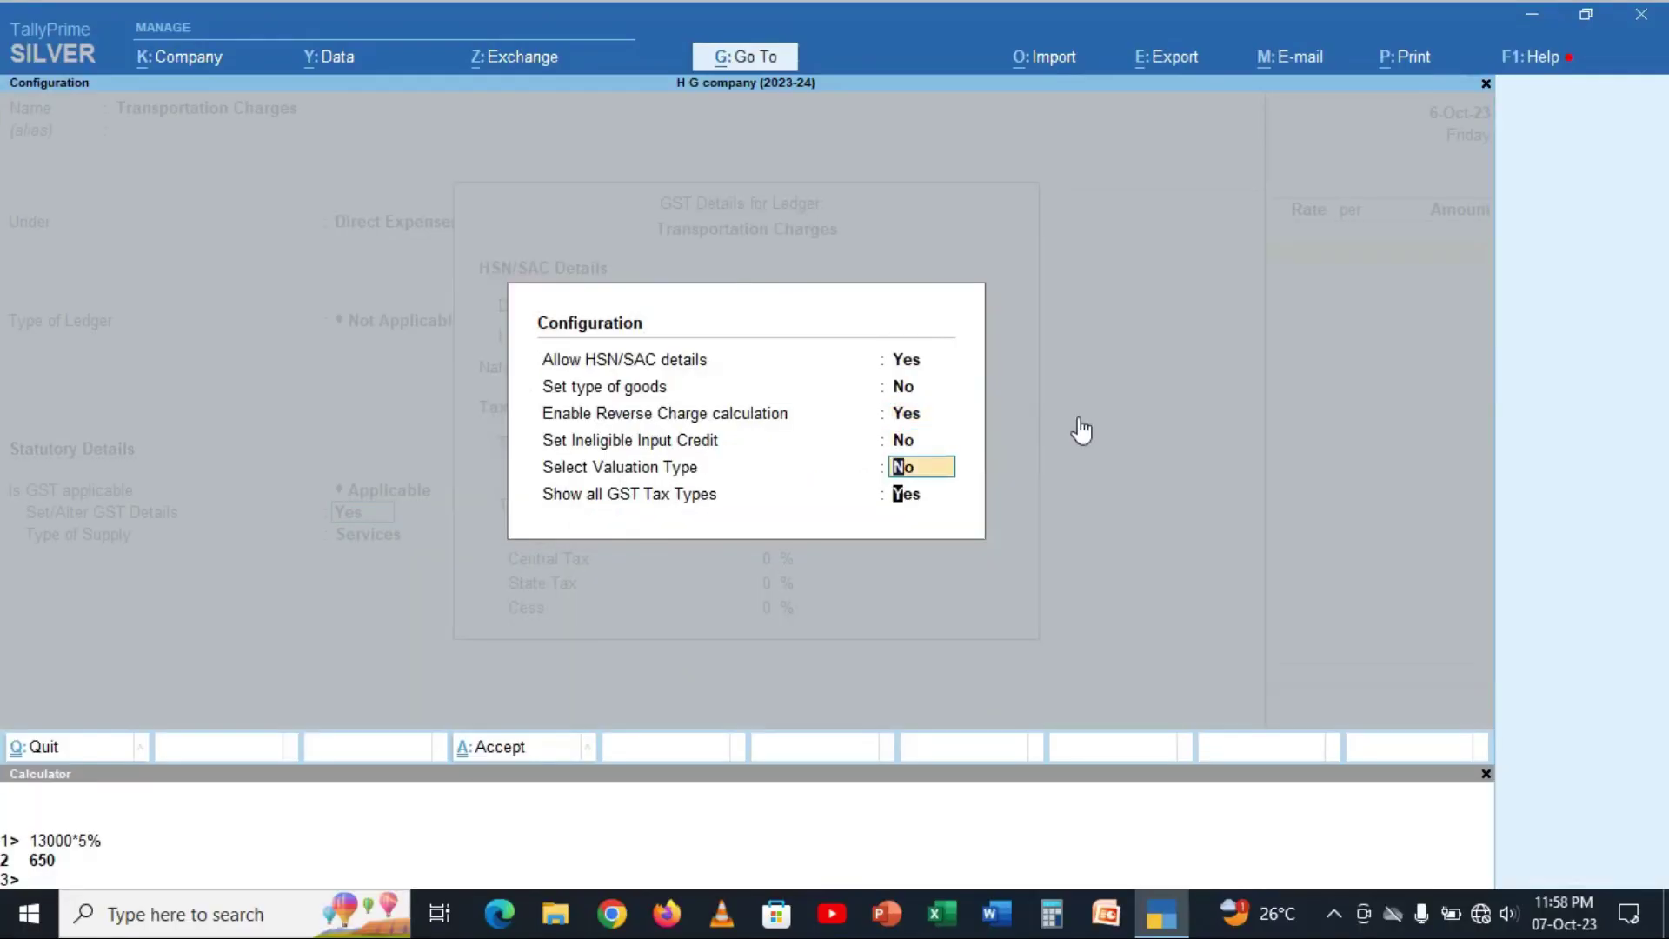
key("Return")
key("Return")
Set the integrated tax rate to 5%, keep the supply type as Services, and save the Transportation Charges ledger.
type("5")
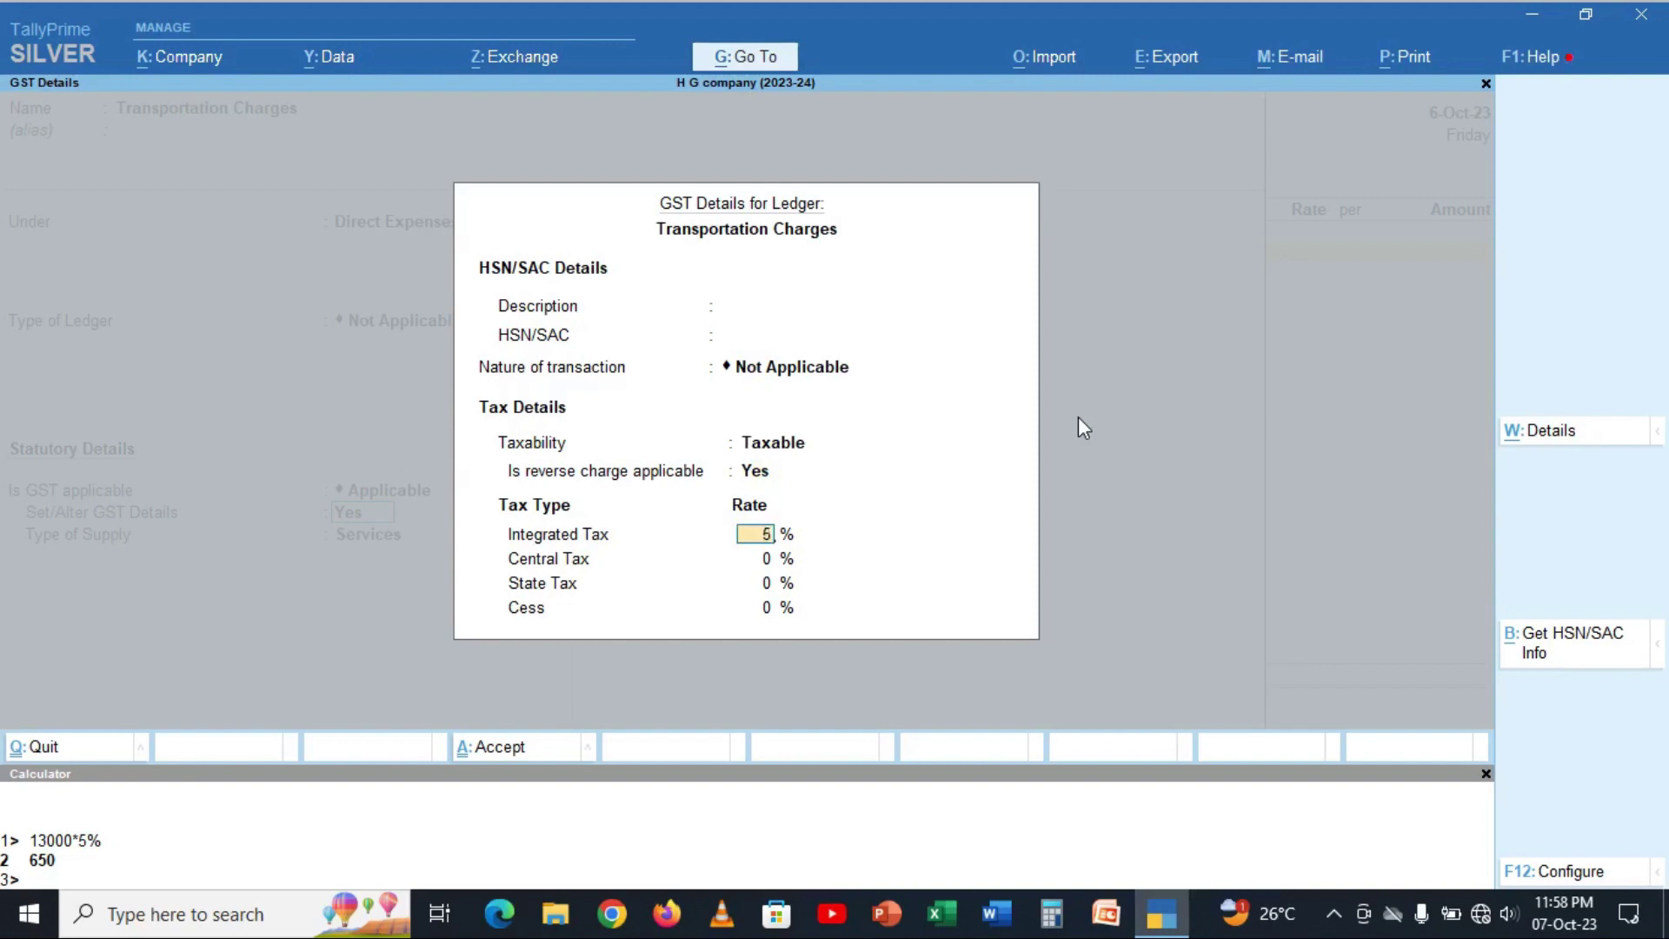
key("Return")
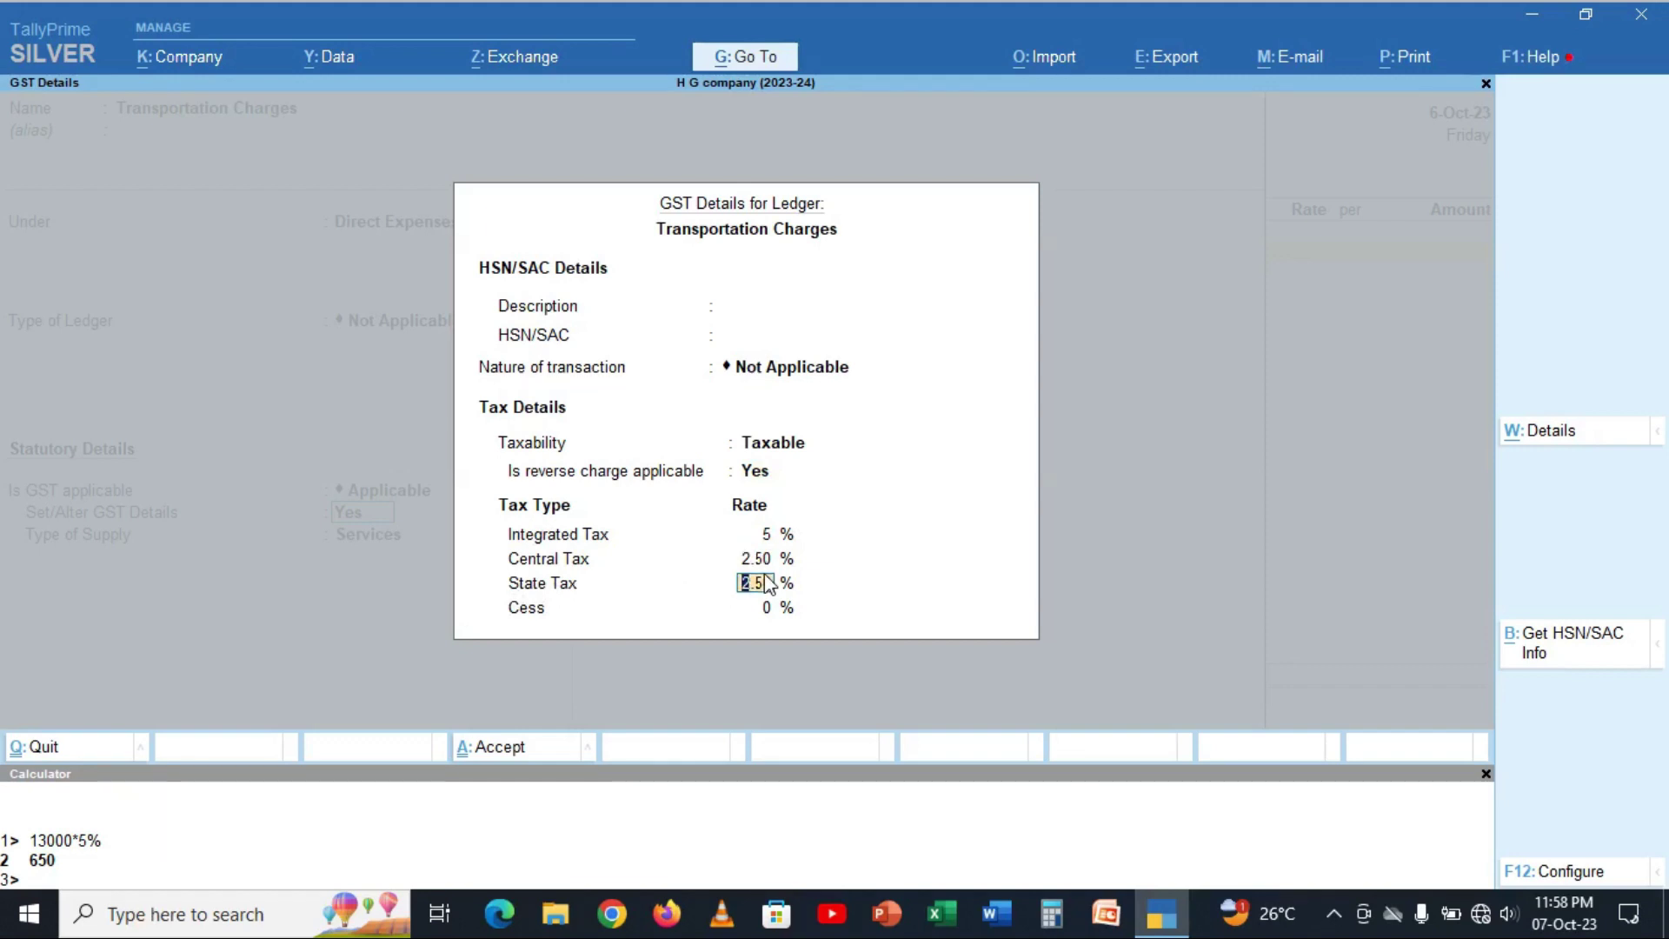
key("ctrl+a")
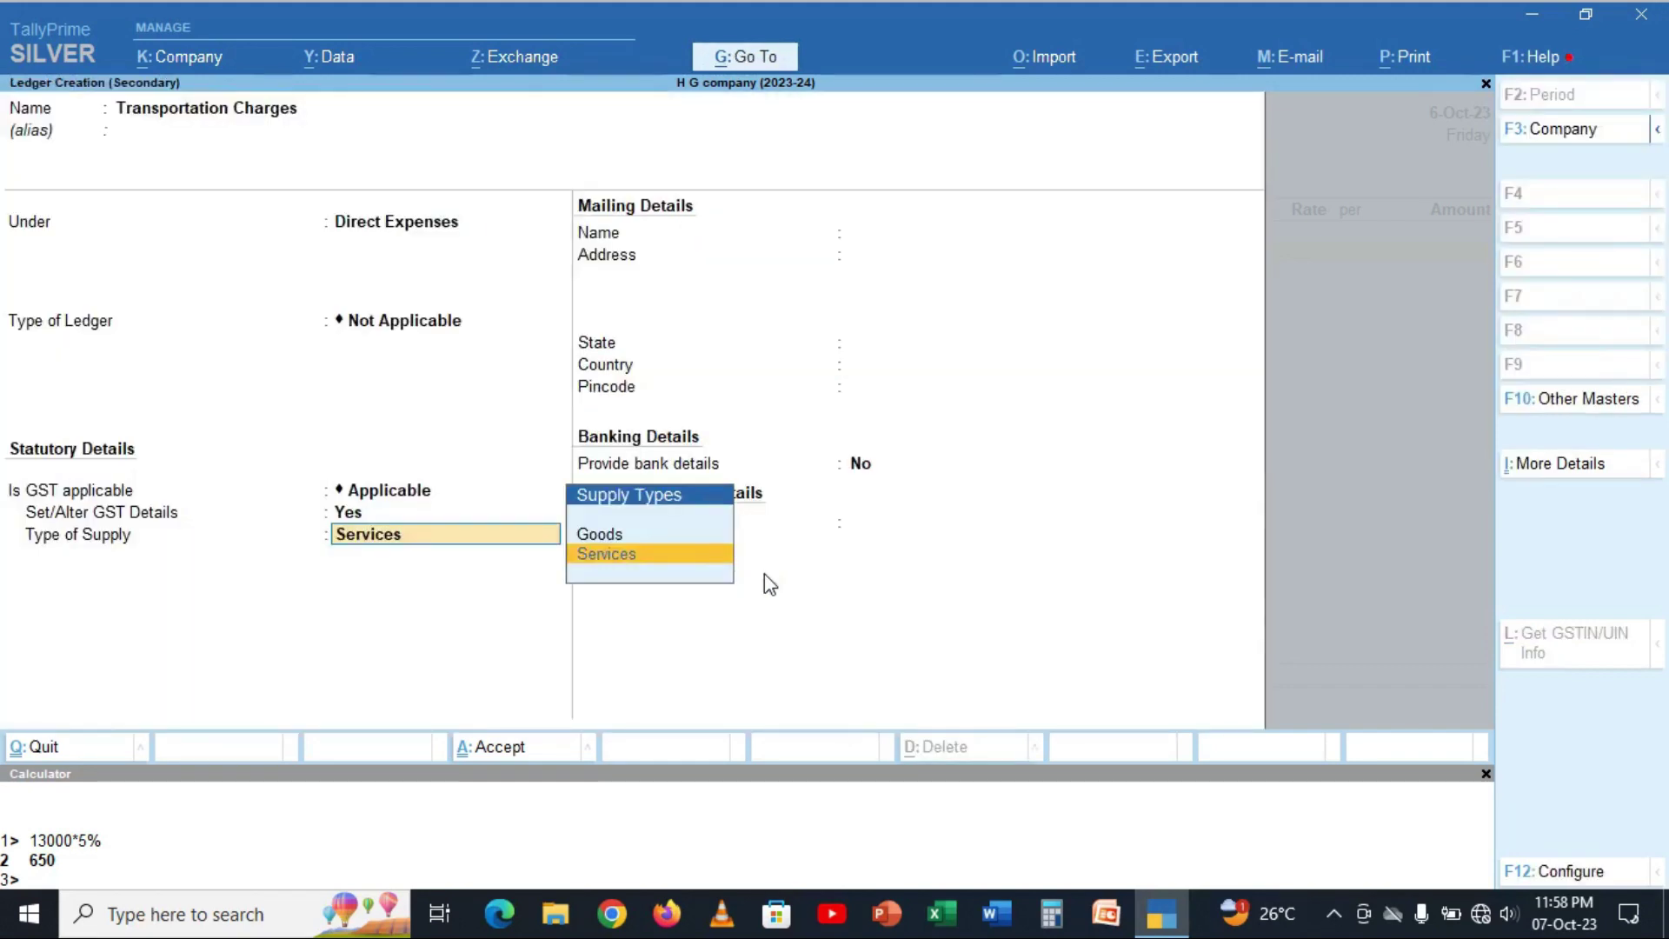
left_click(634, 562)
key("ctrl+a")
key("Return")
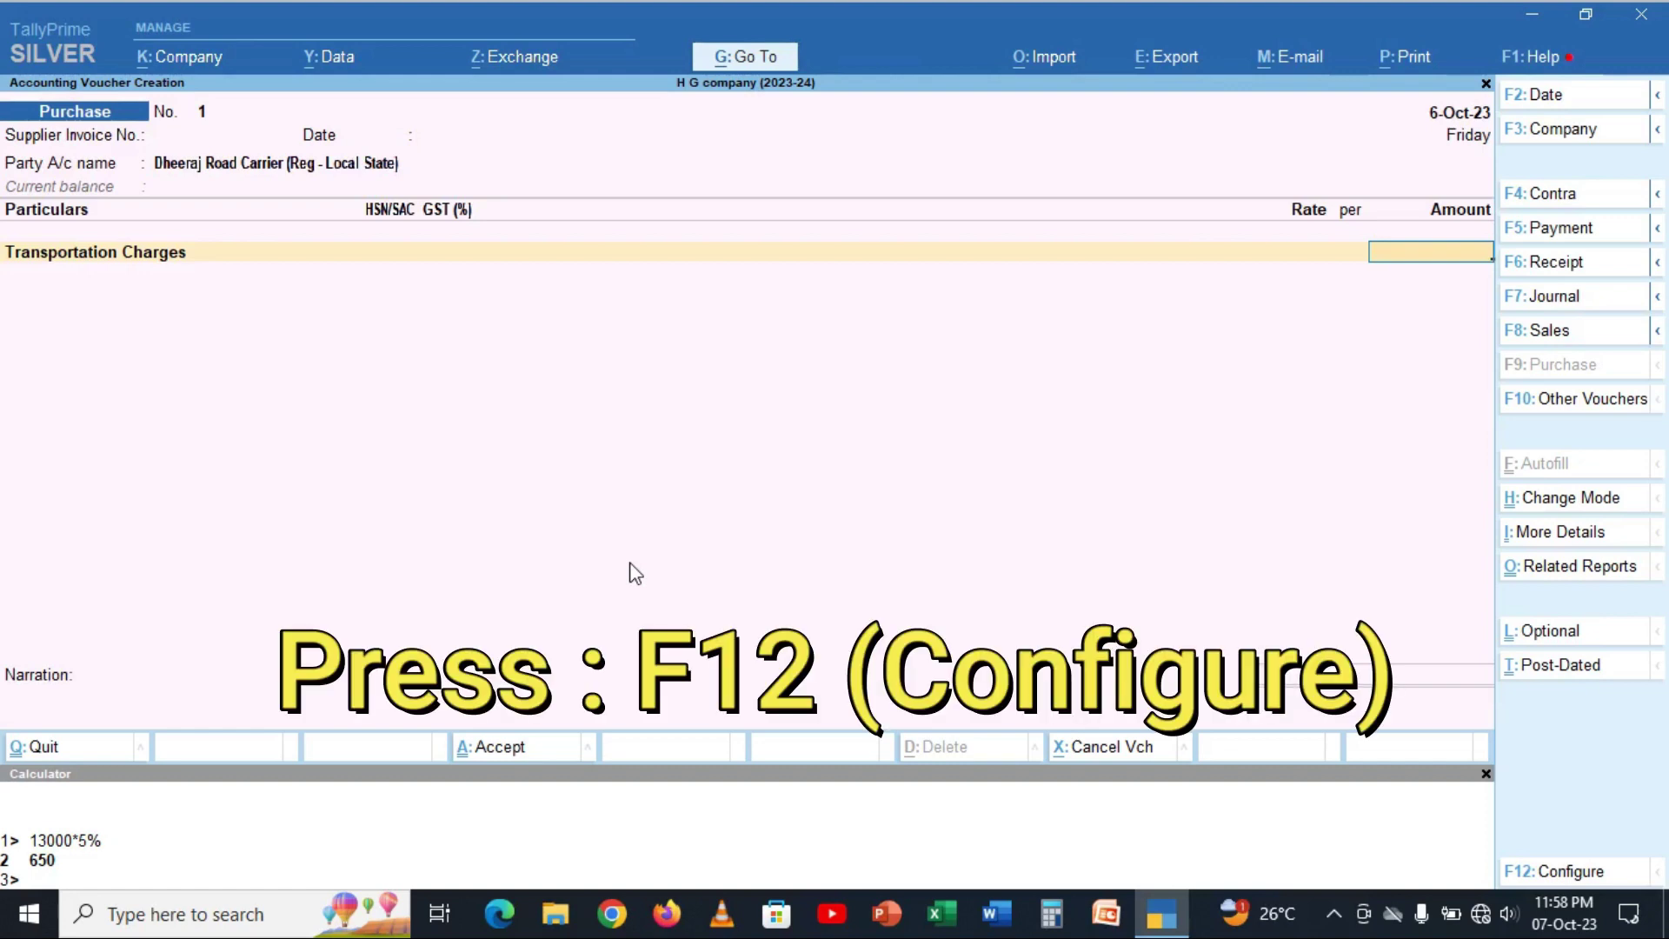
Set Modify Tax Rate details of GST to Yes in the purchase voucher configuration and save it.
key("F12")
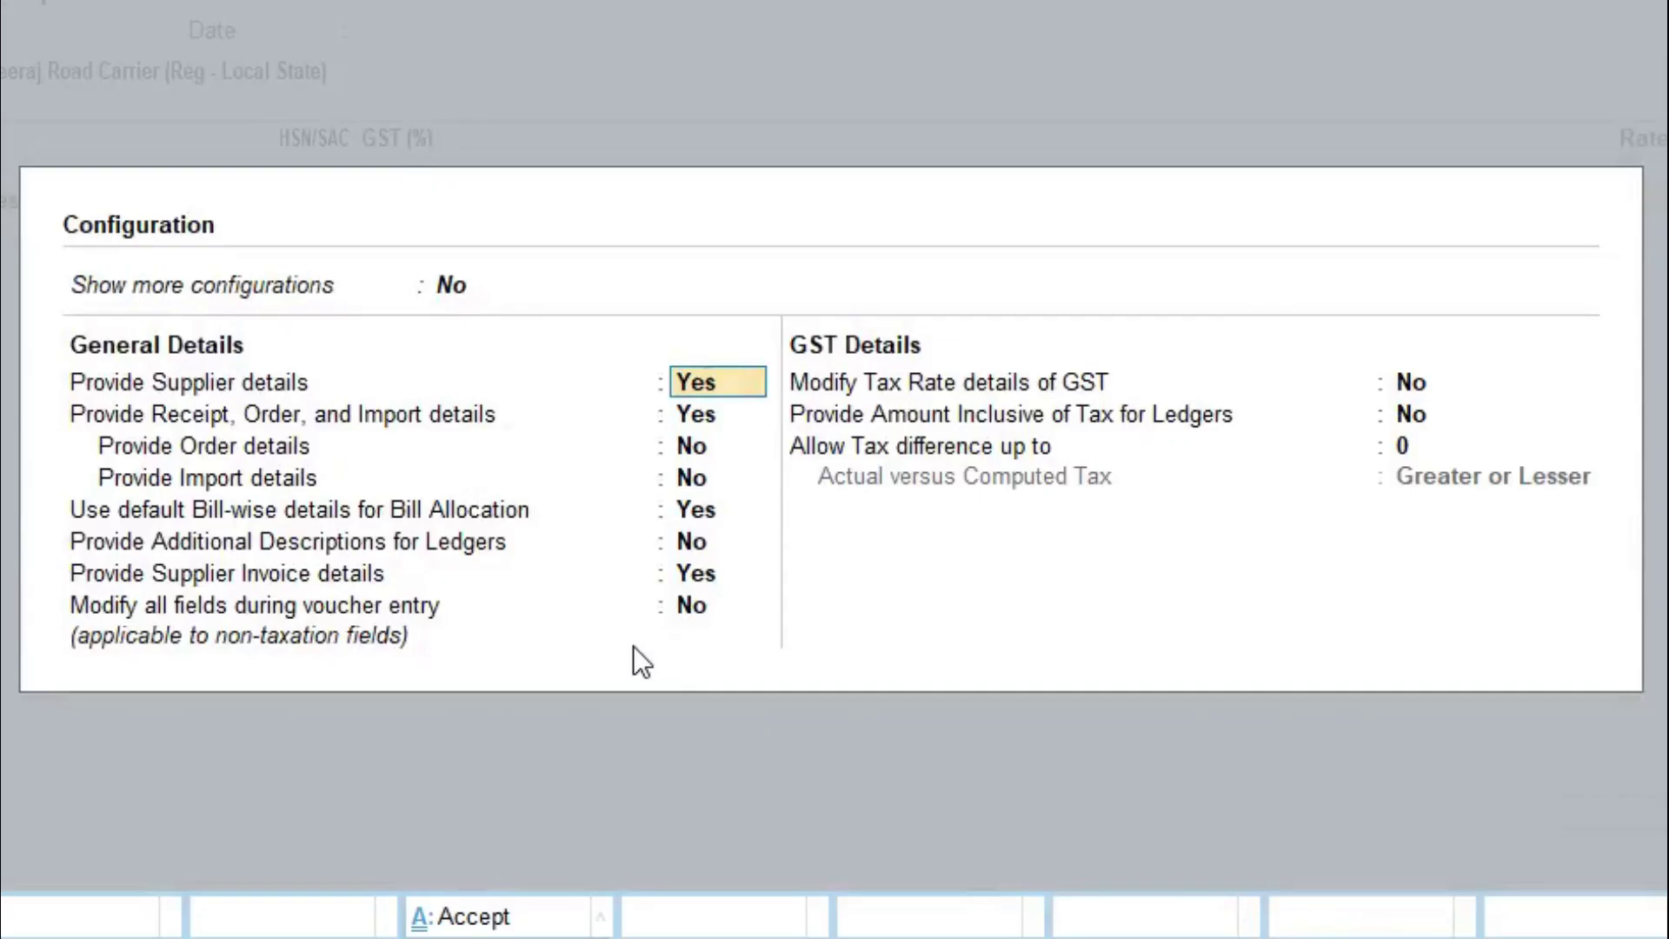
left_click(1415, 385)
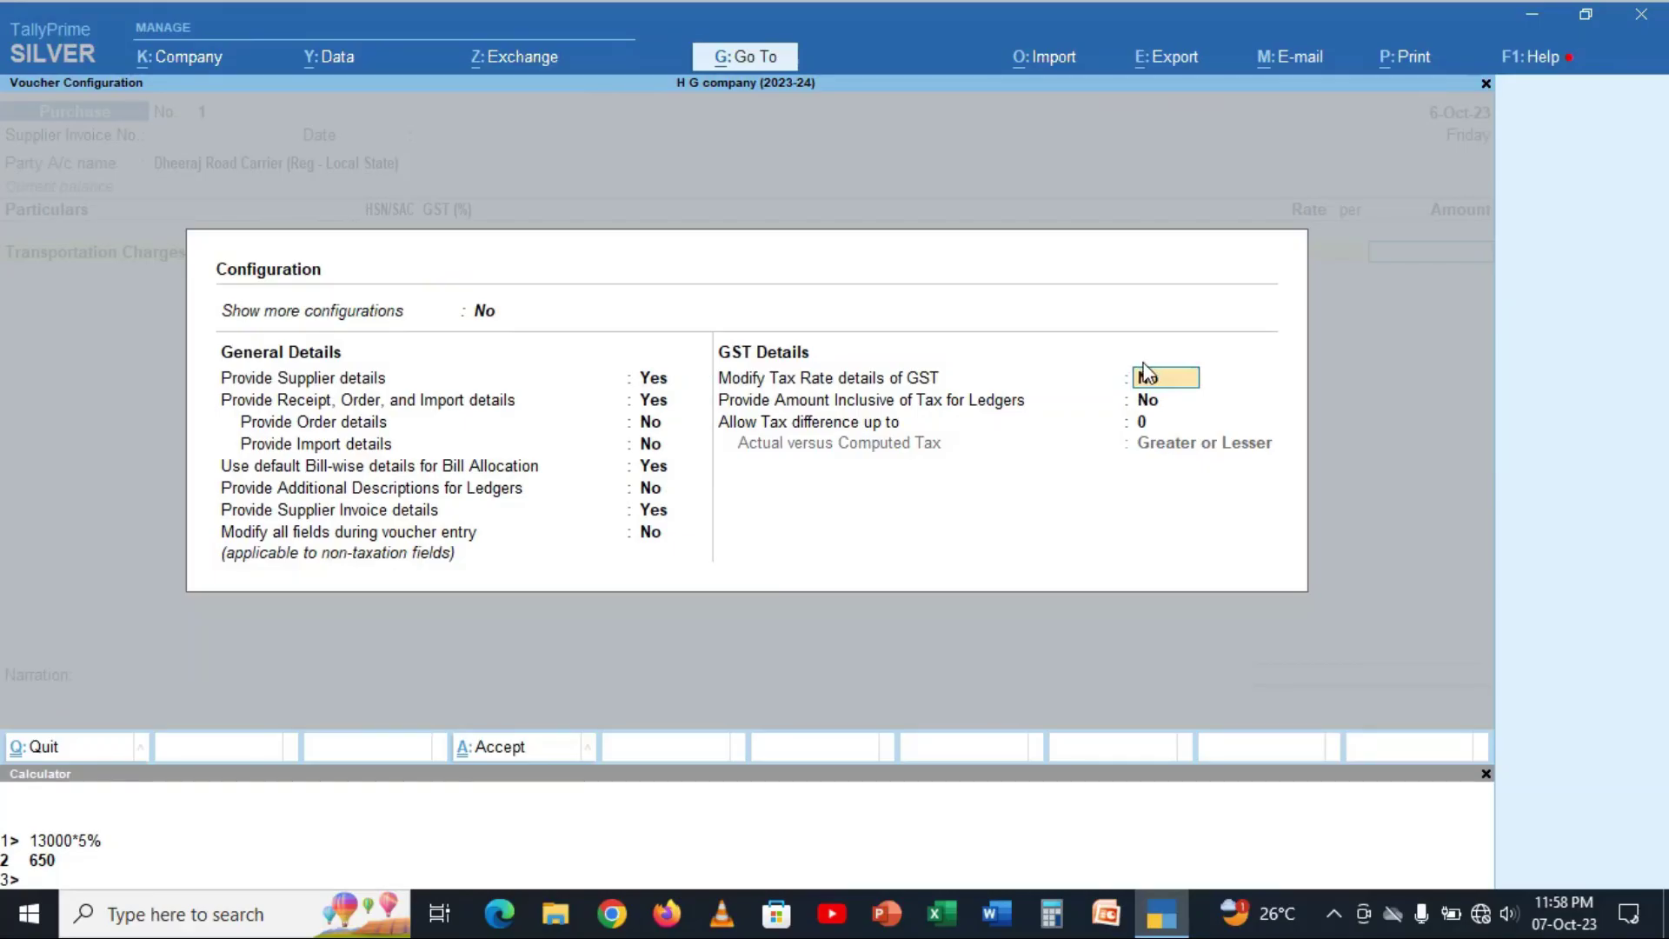
key("y")
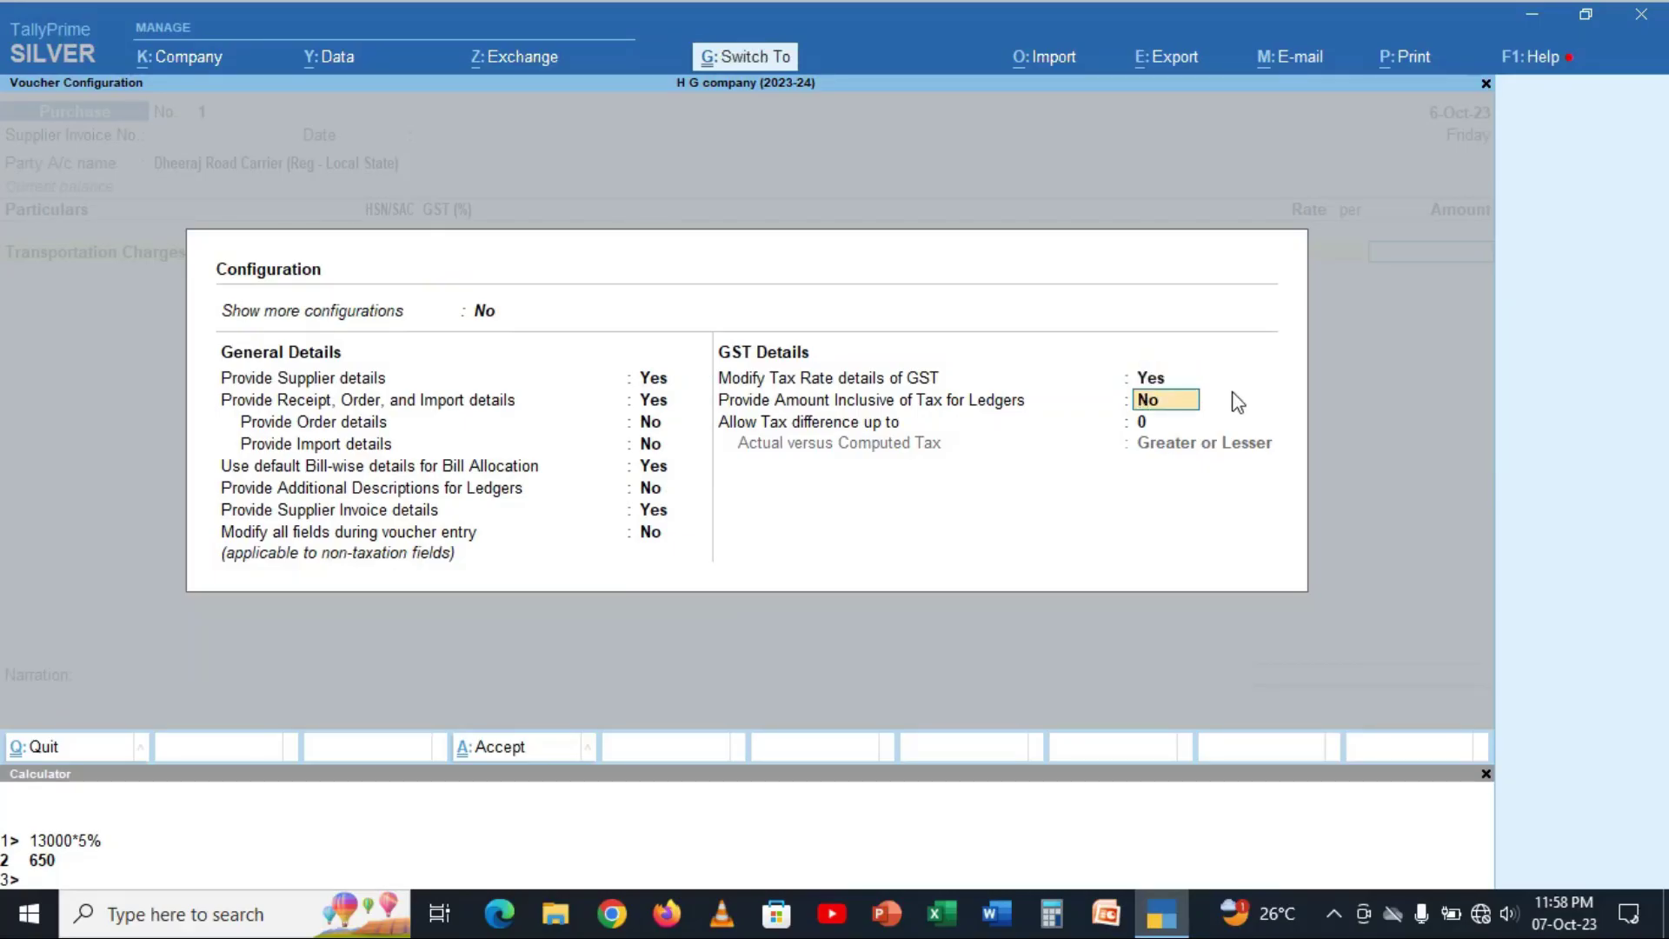
key("ctrl+a")
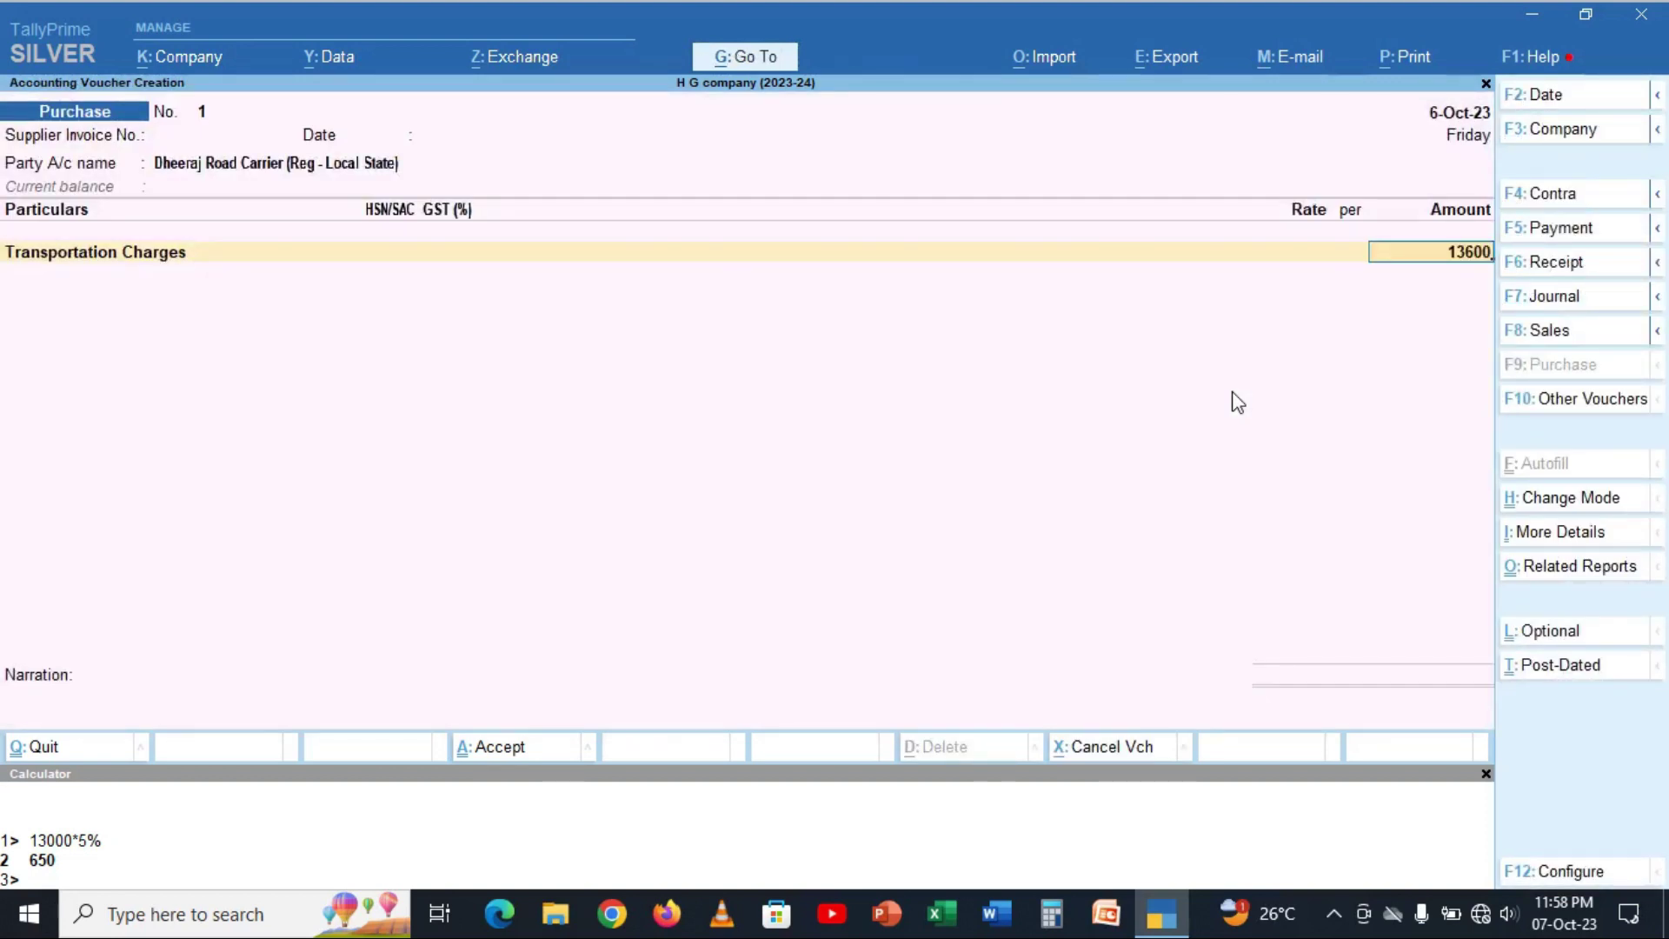
Confirm the 13600 Transportation Charges amount and set its tax classification to Purchase Taxable.
key("Return")
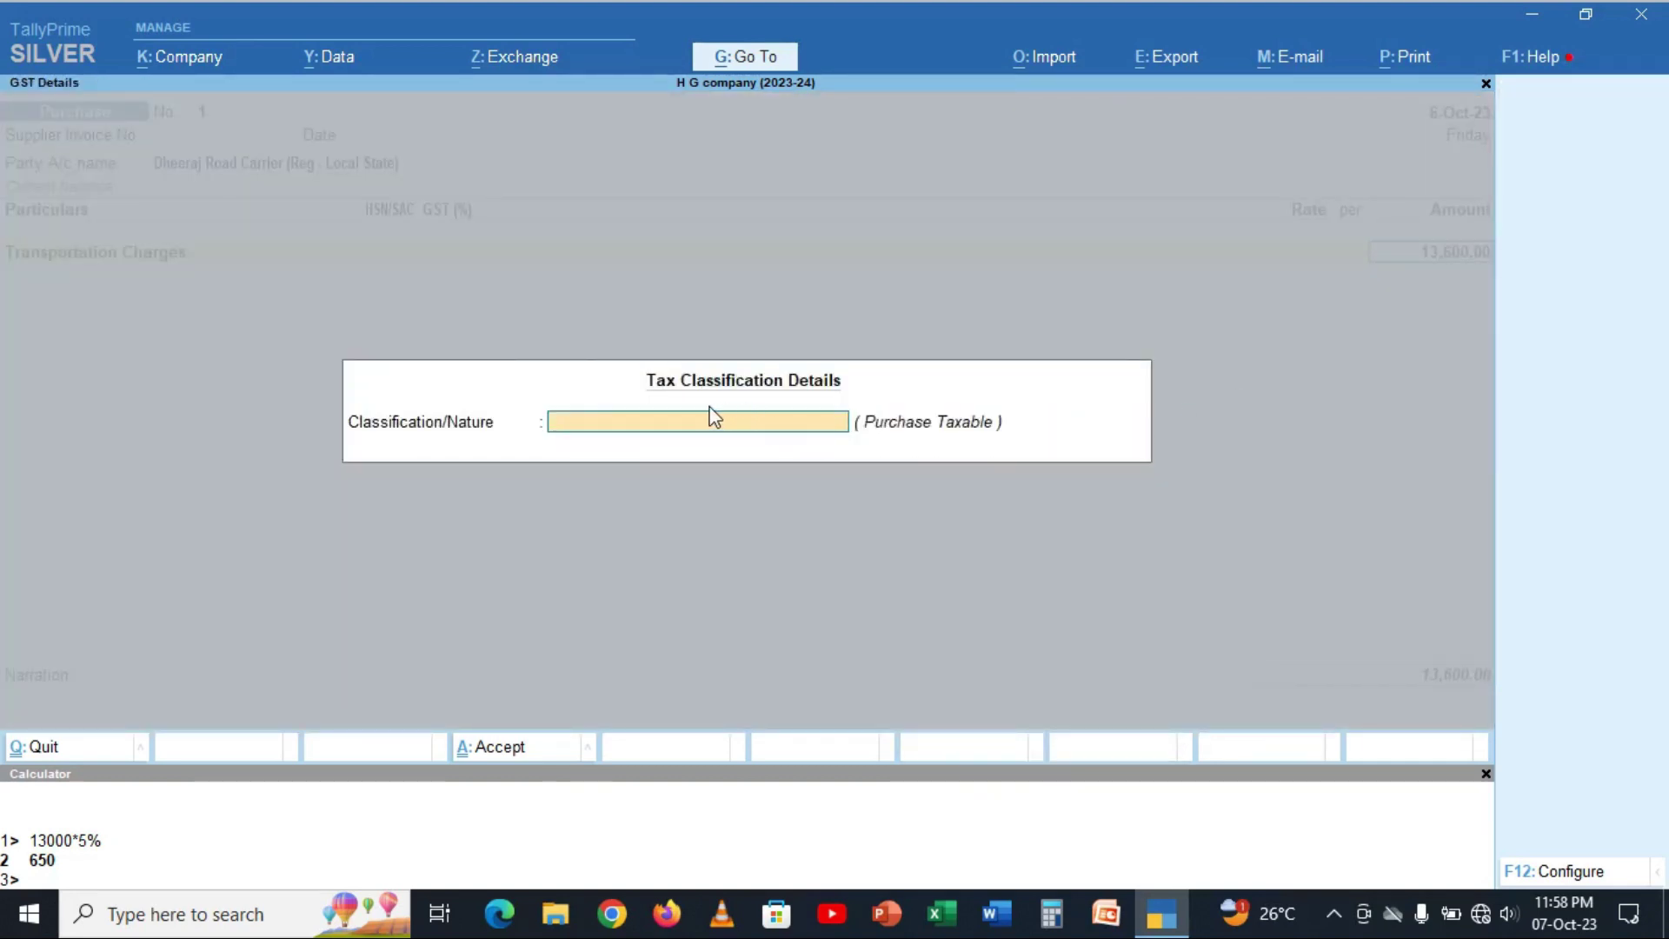
left_click(783, 399)
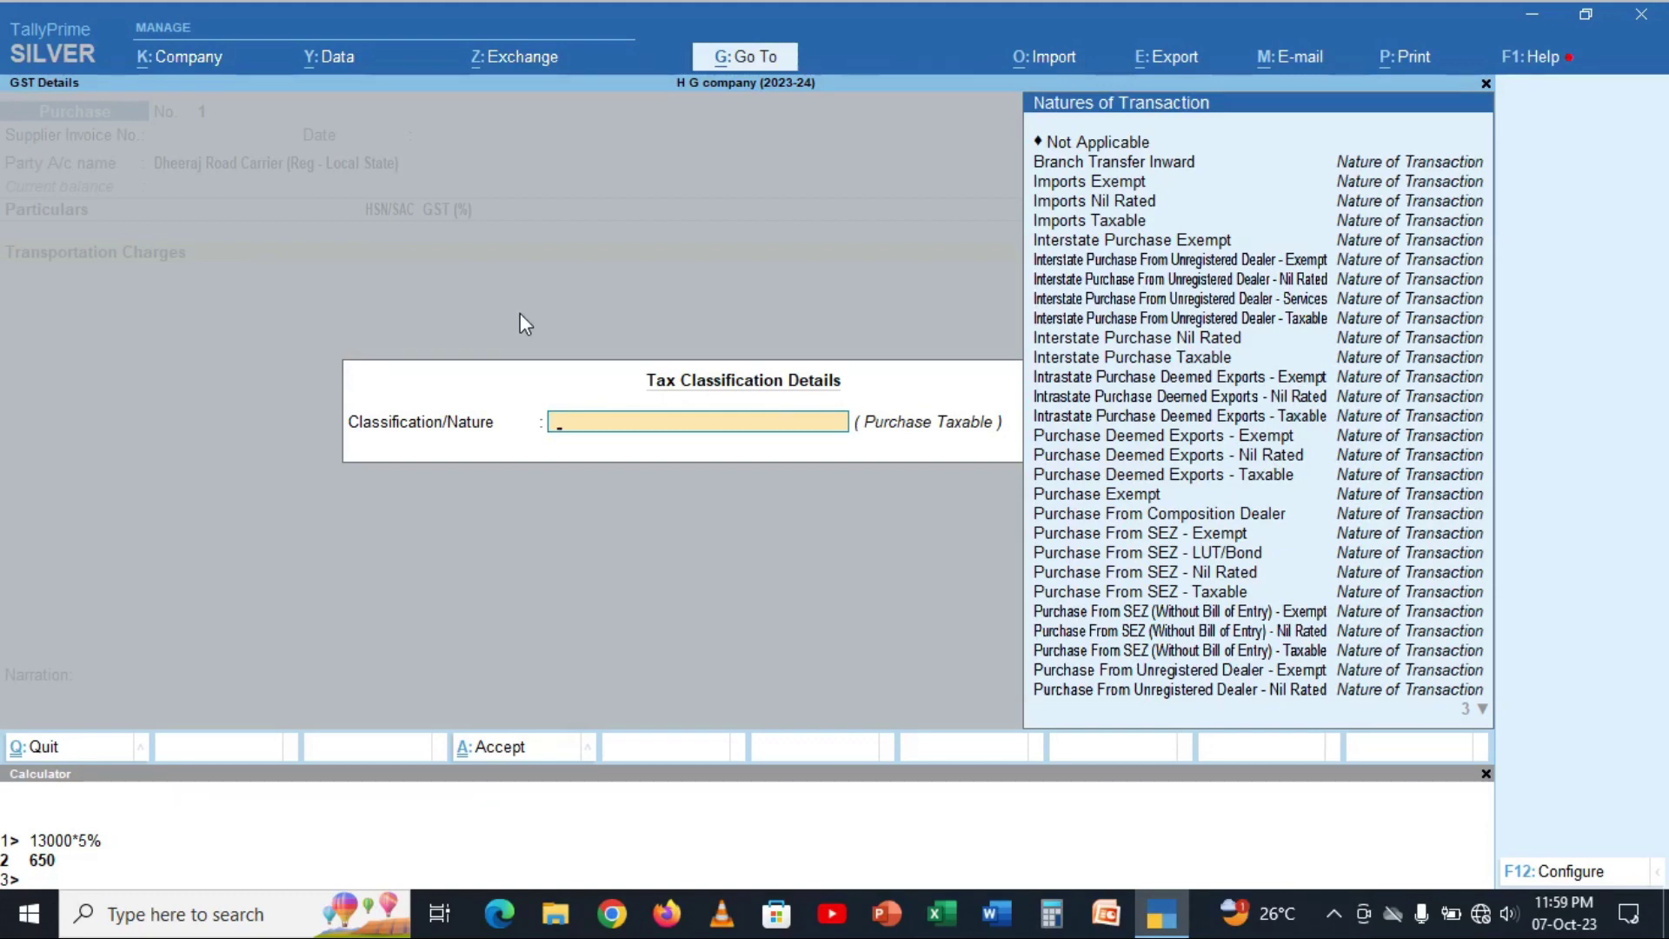
type("Purchas")
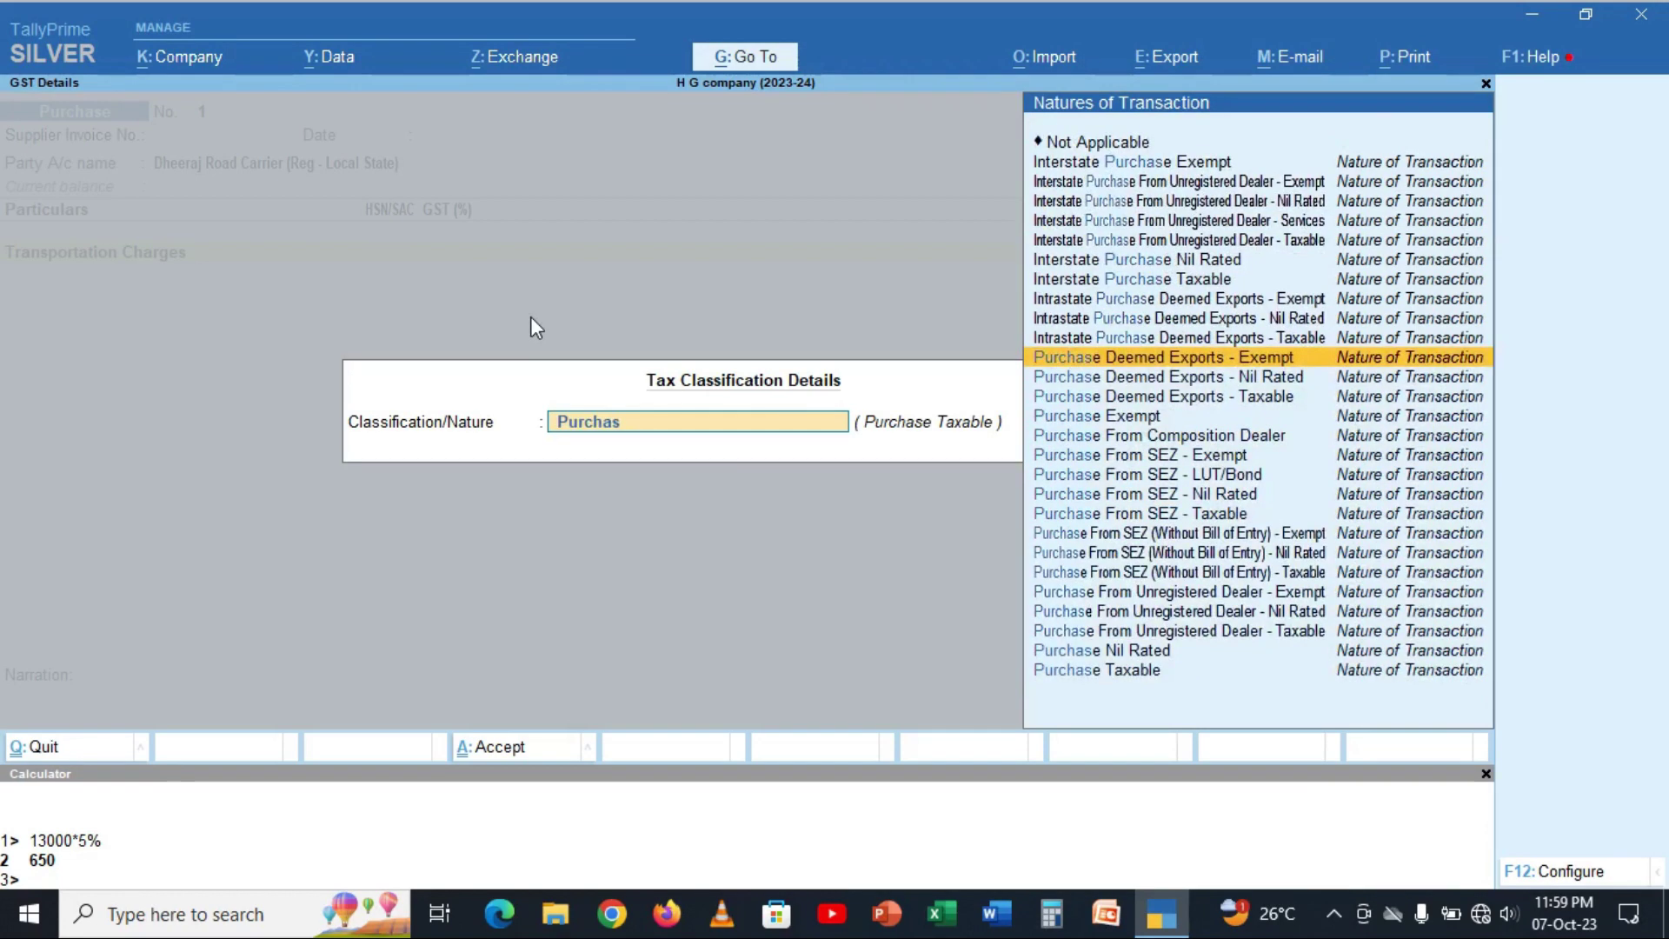
key("Down")
key("Down")
key("Down")
key("Return")
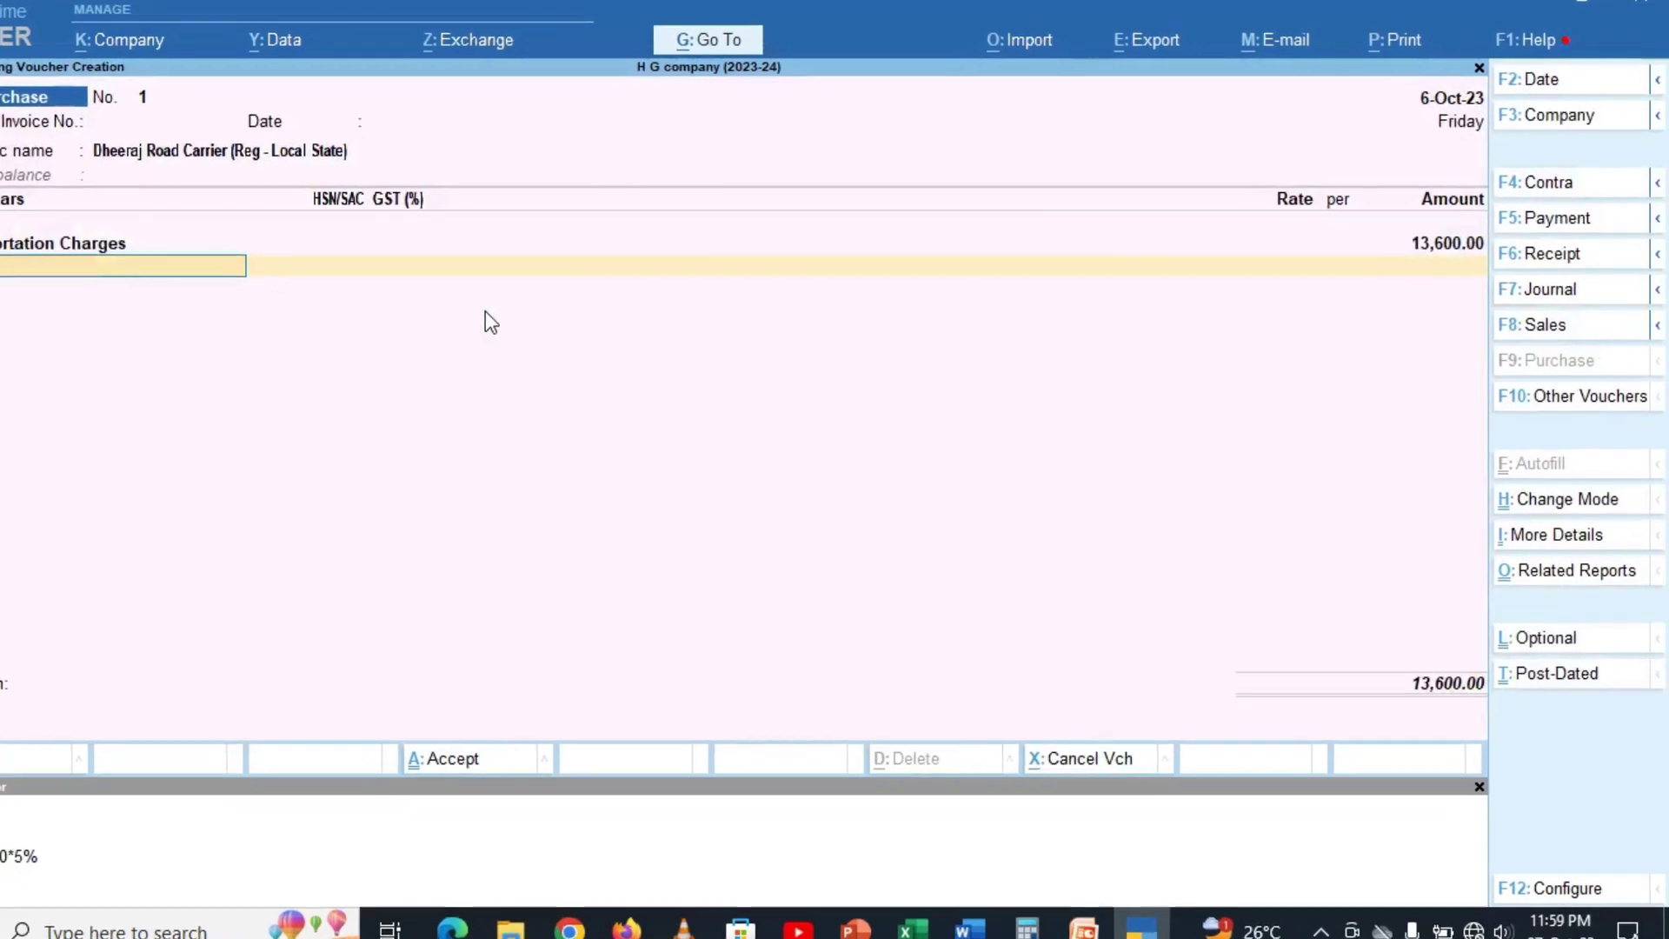
Examine the detailed GST Tax Analysis of the local carrier's purchase voucher, including the Central Tax and State Tax lines.
left_click(1563, 588)
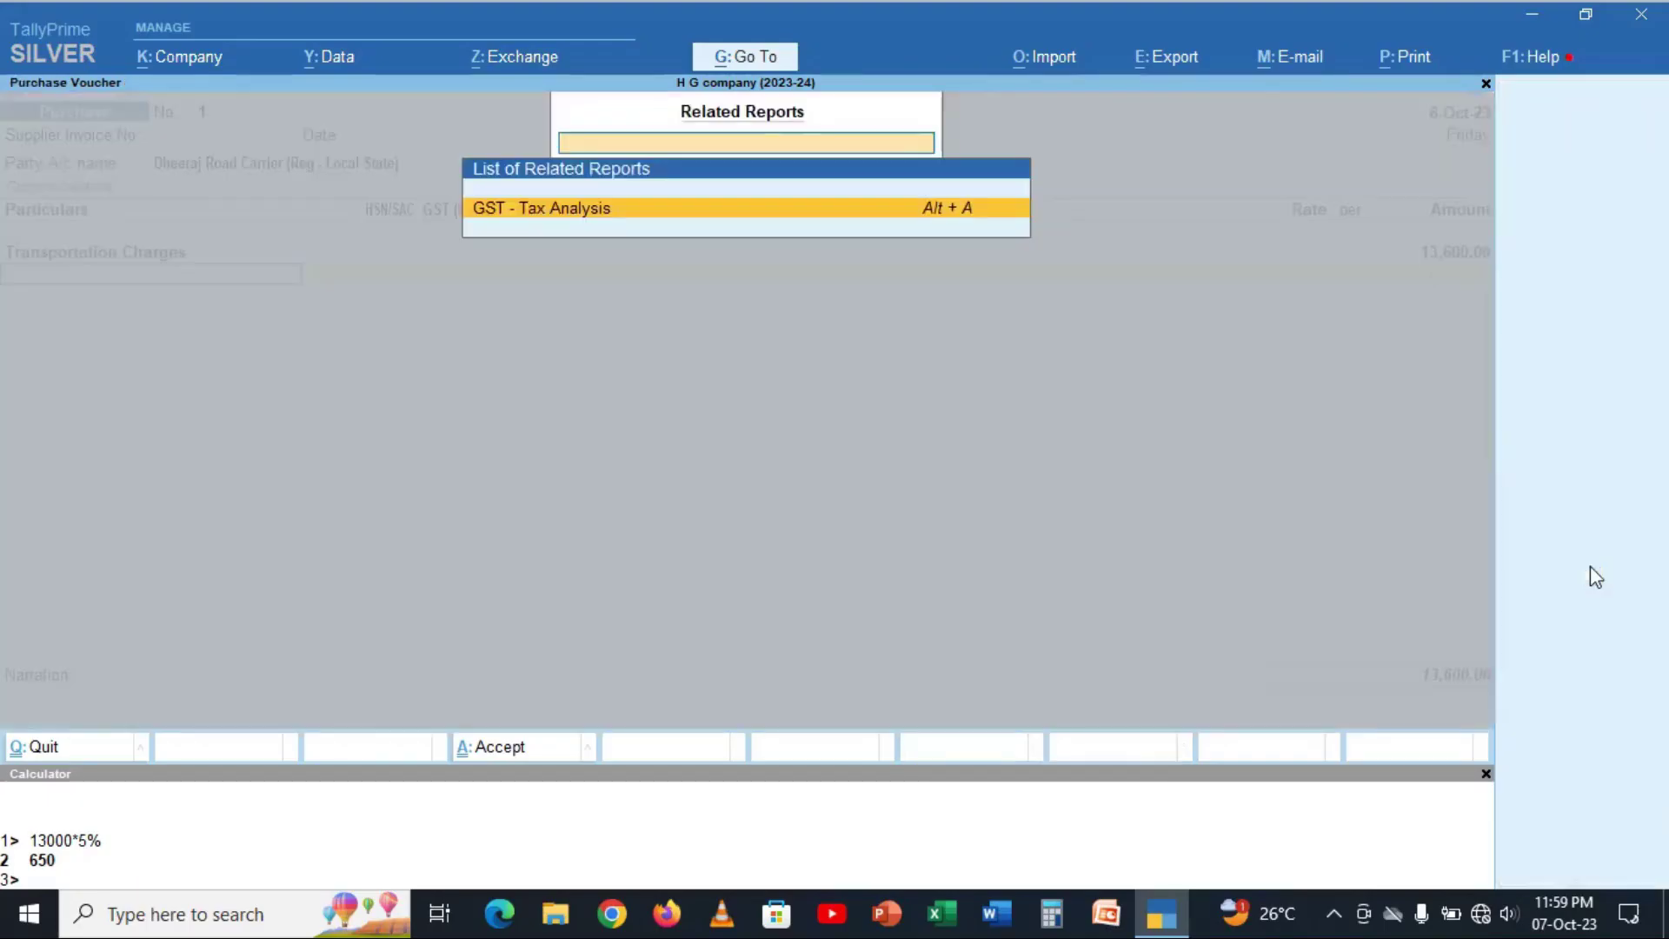
left_click(543, 213)
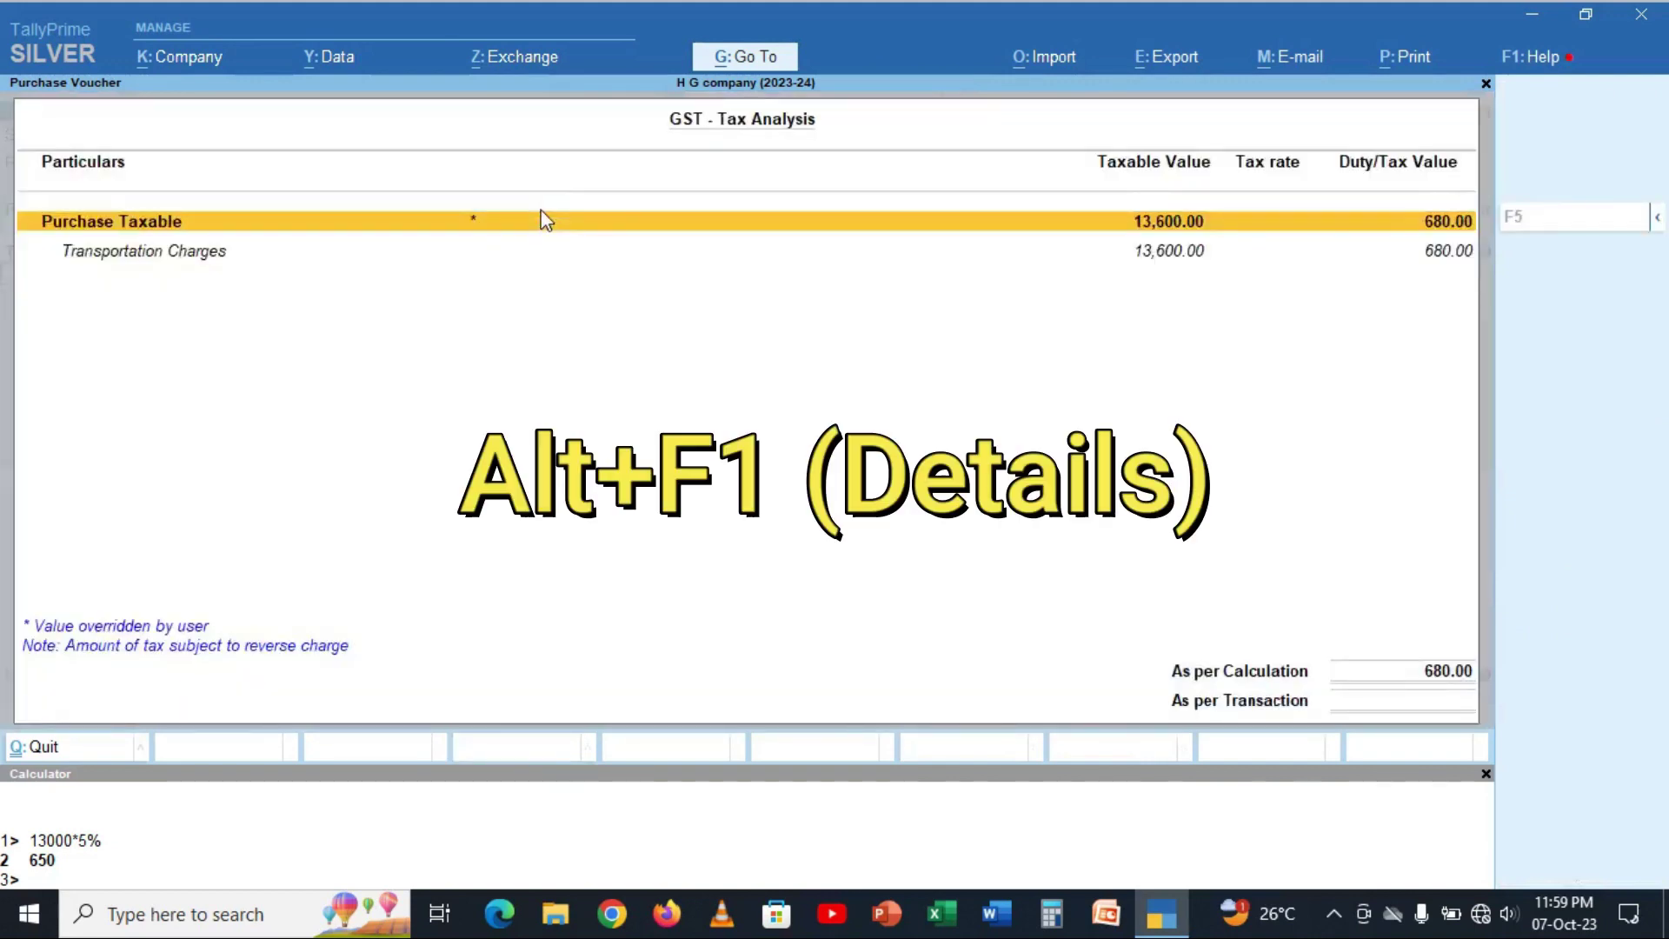
key("alt+F1")
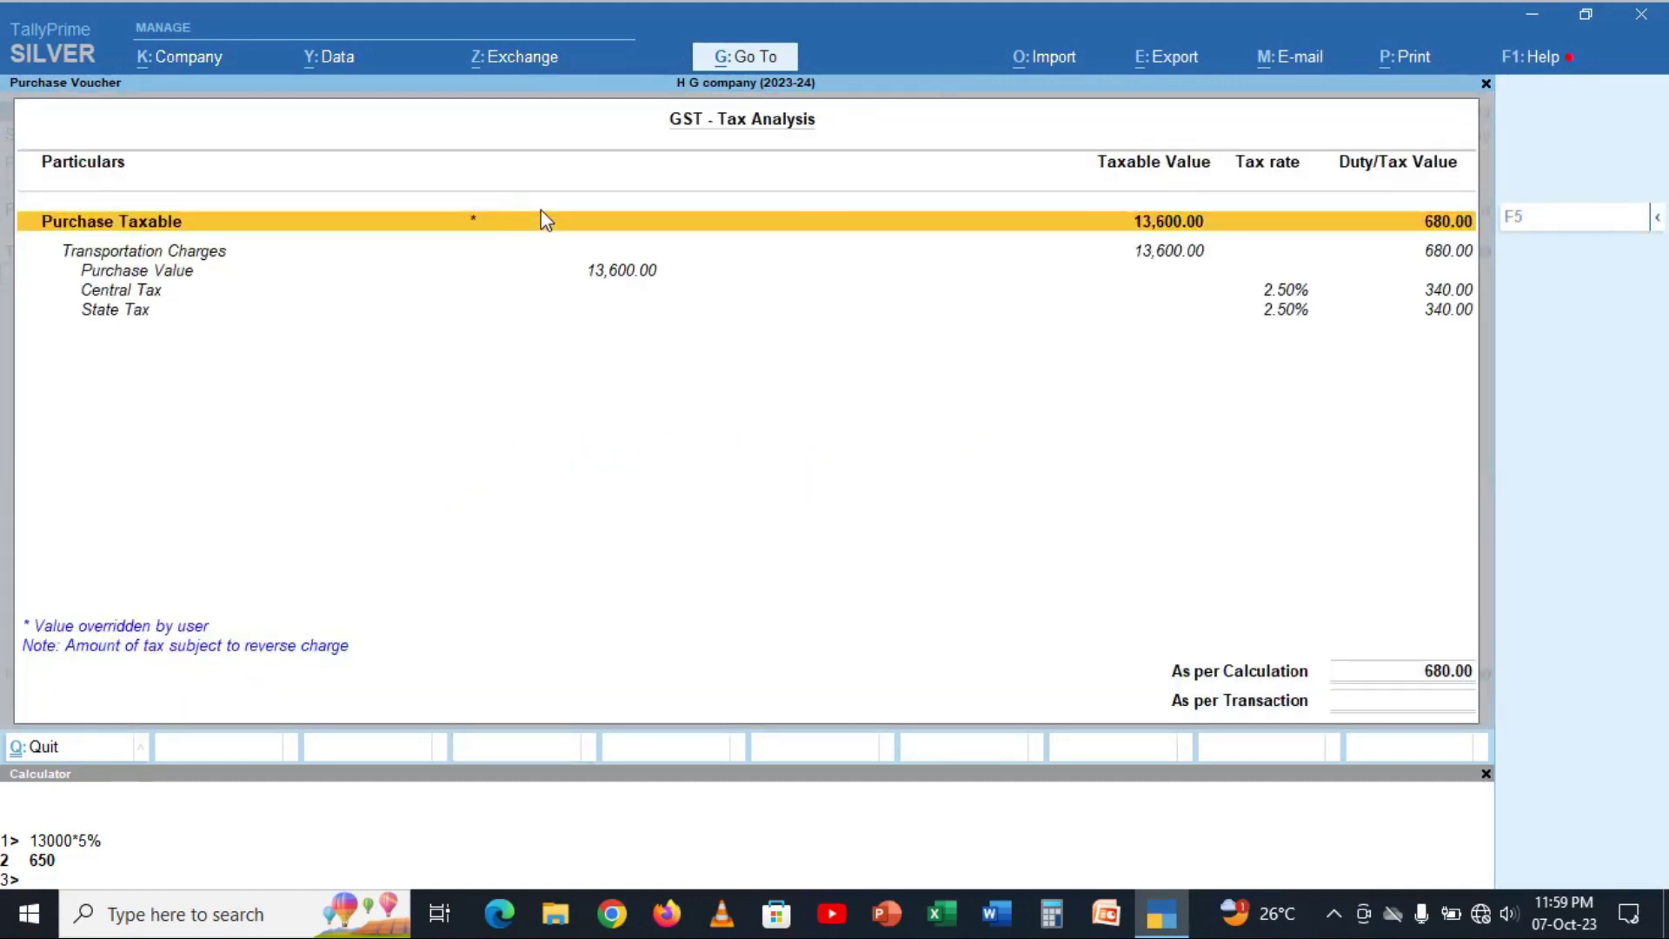
key("Down")
key("Down")
key("Down")
key("Down")
key("Up")
key("Down")
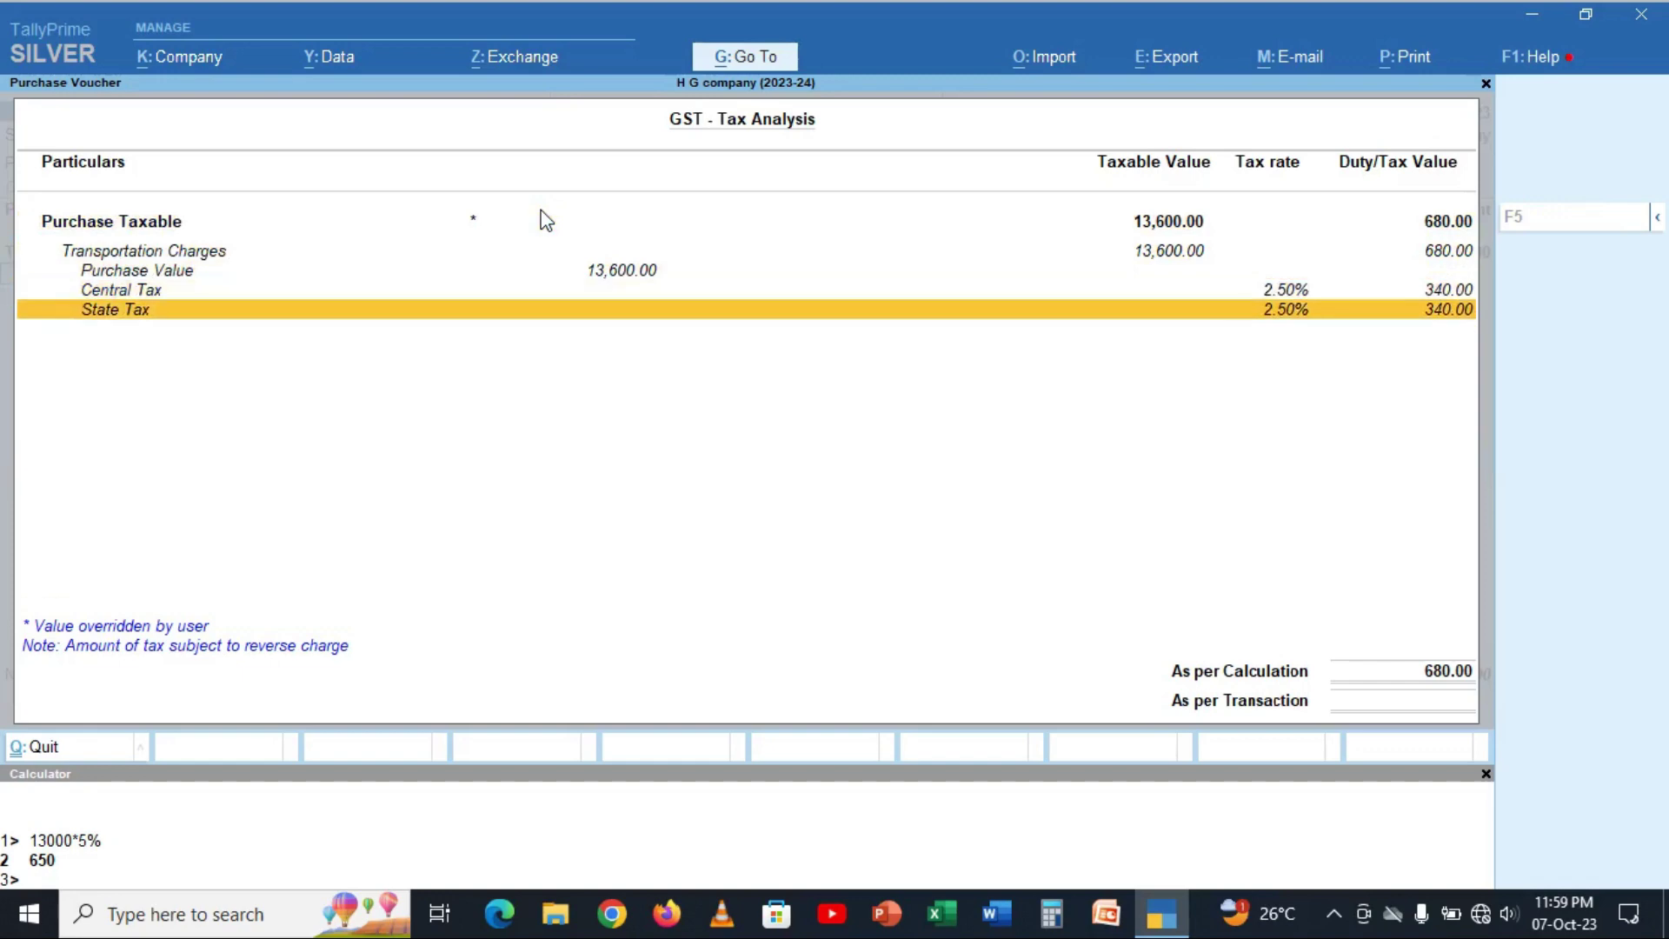
key("Up")
key("Down")
key("Escape")
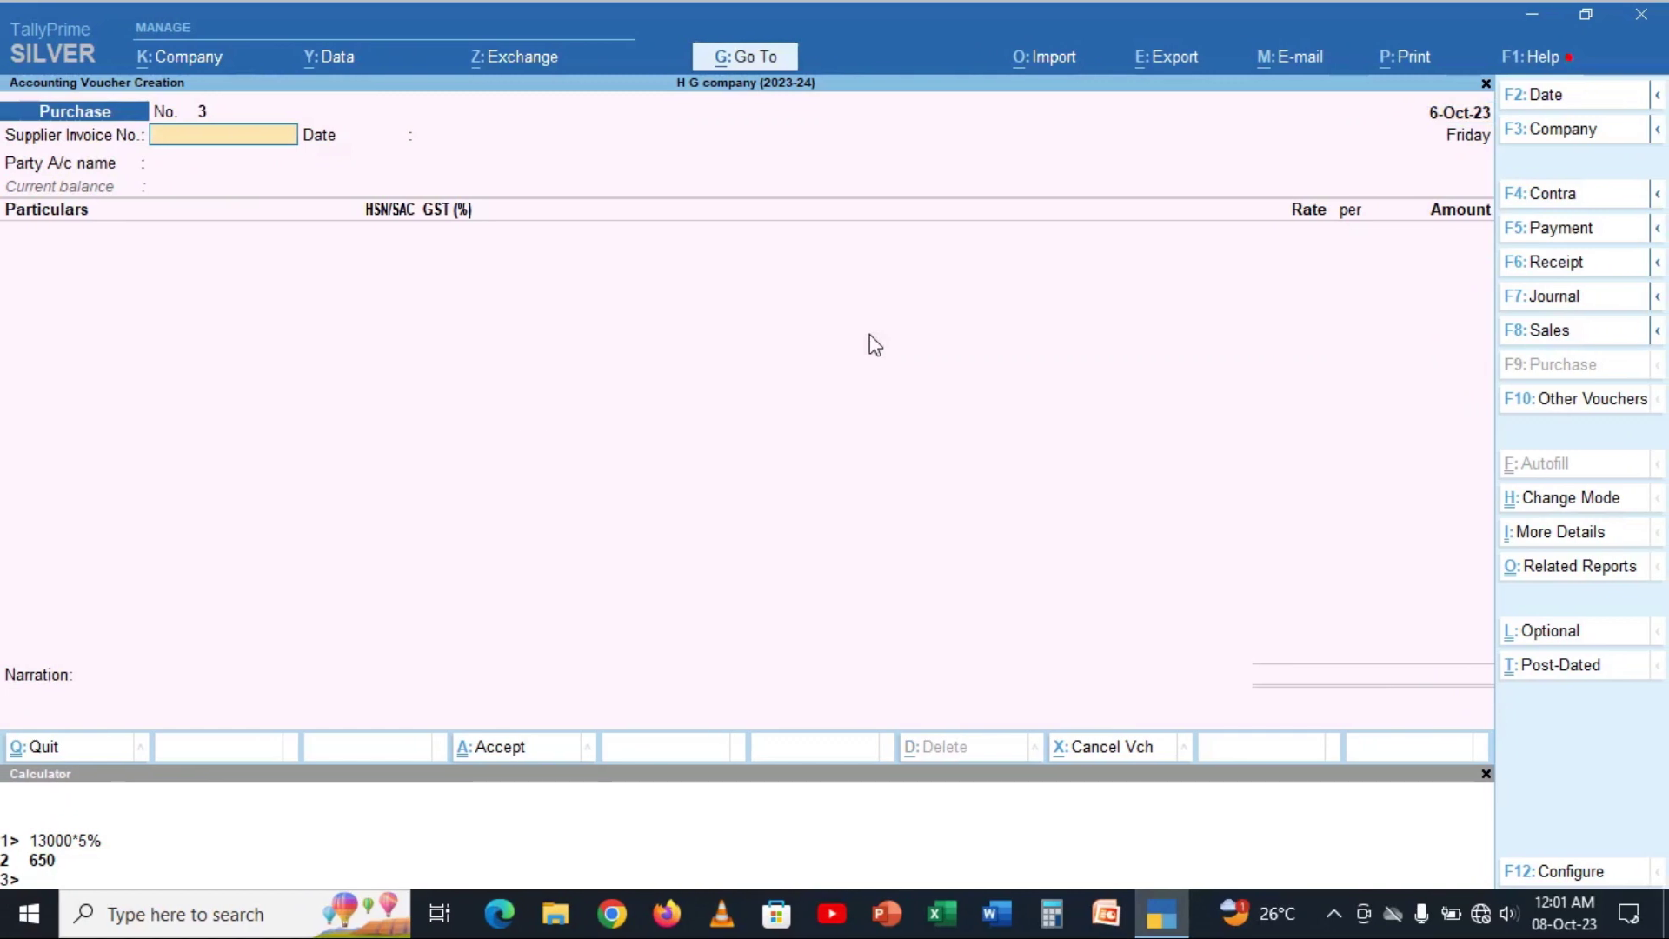
In the new purchase voucher, start creating a party ledger named Ashok Cargo - Other State, leaving the supplier invoice number and date blank.
key("Return")
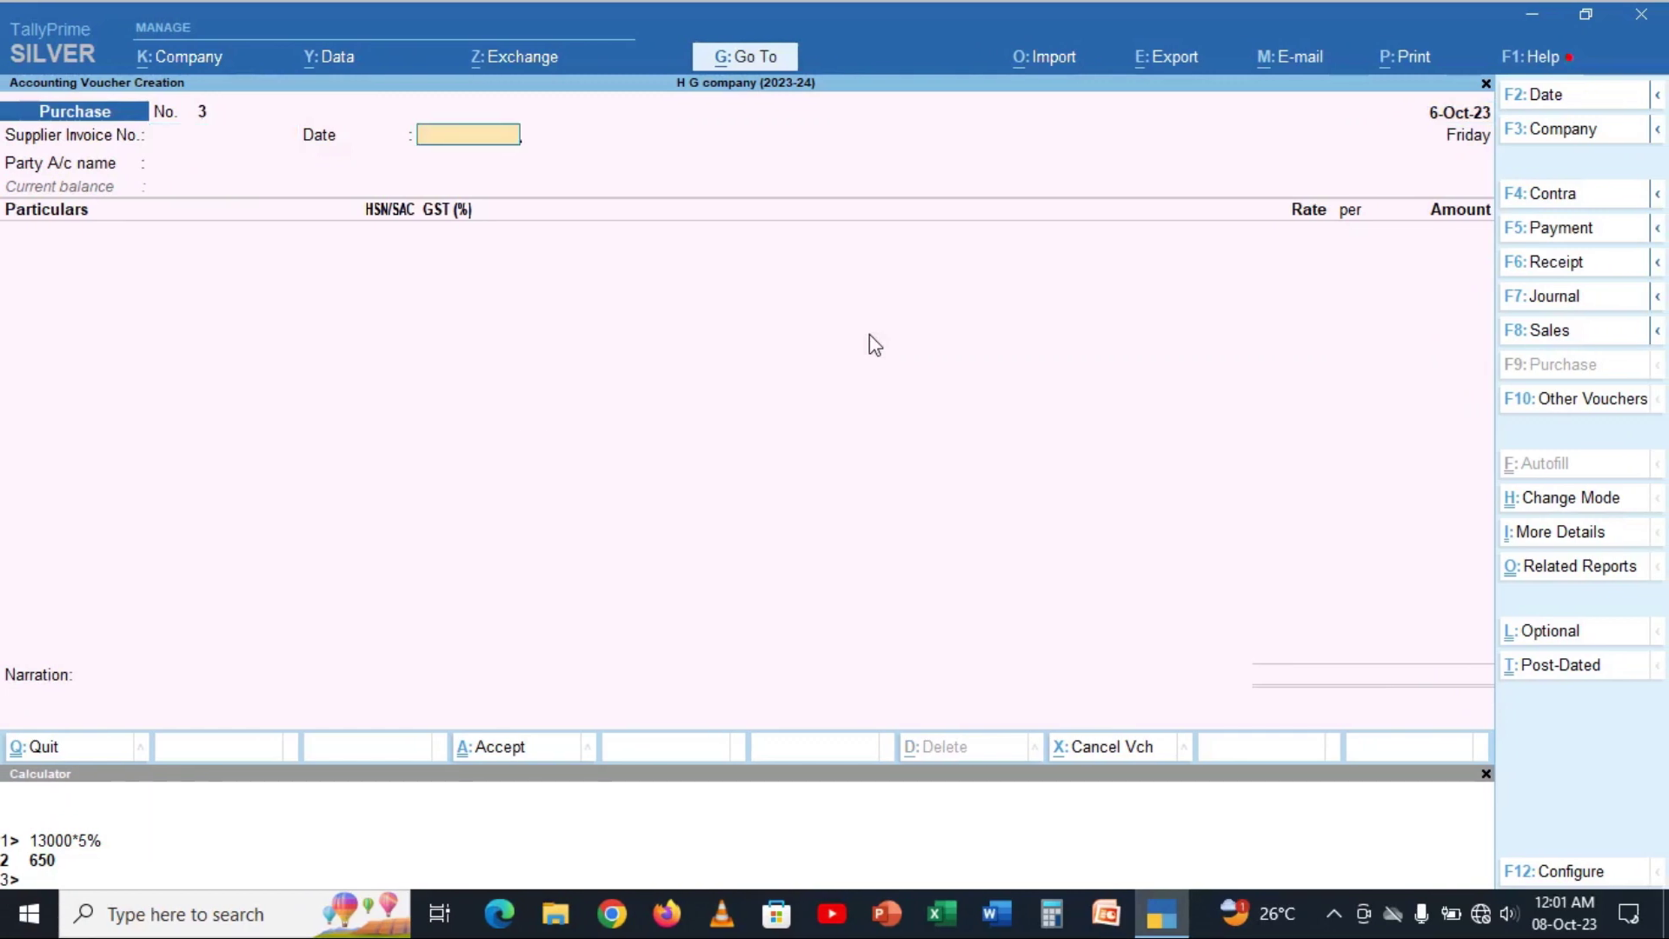
key("Return")
key("alt+c")
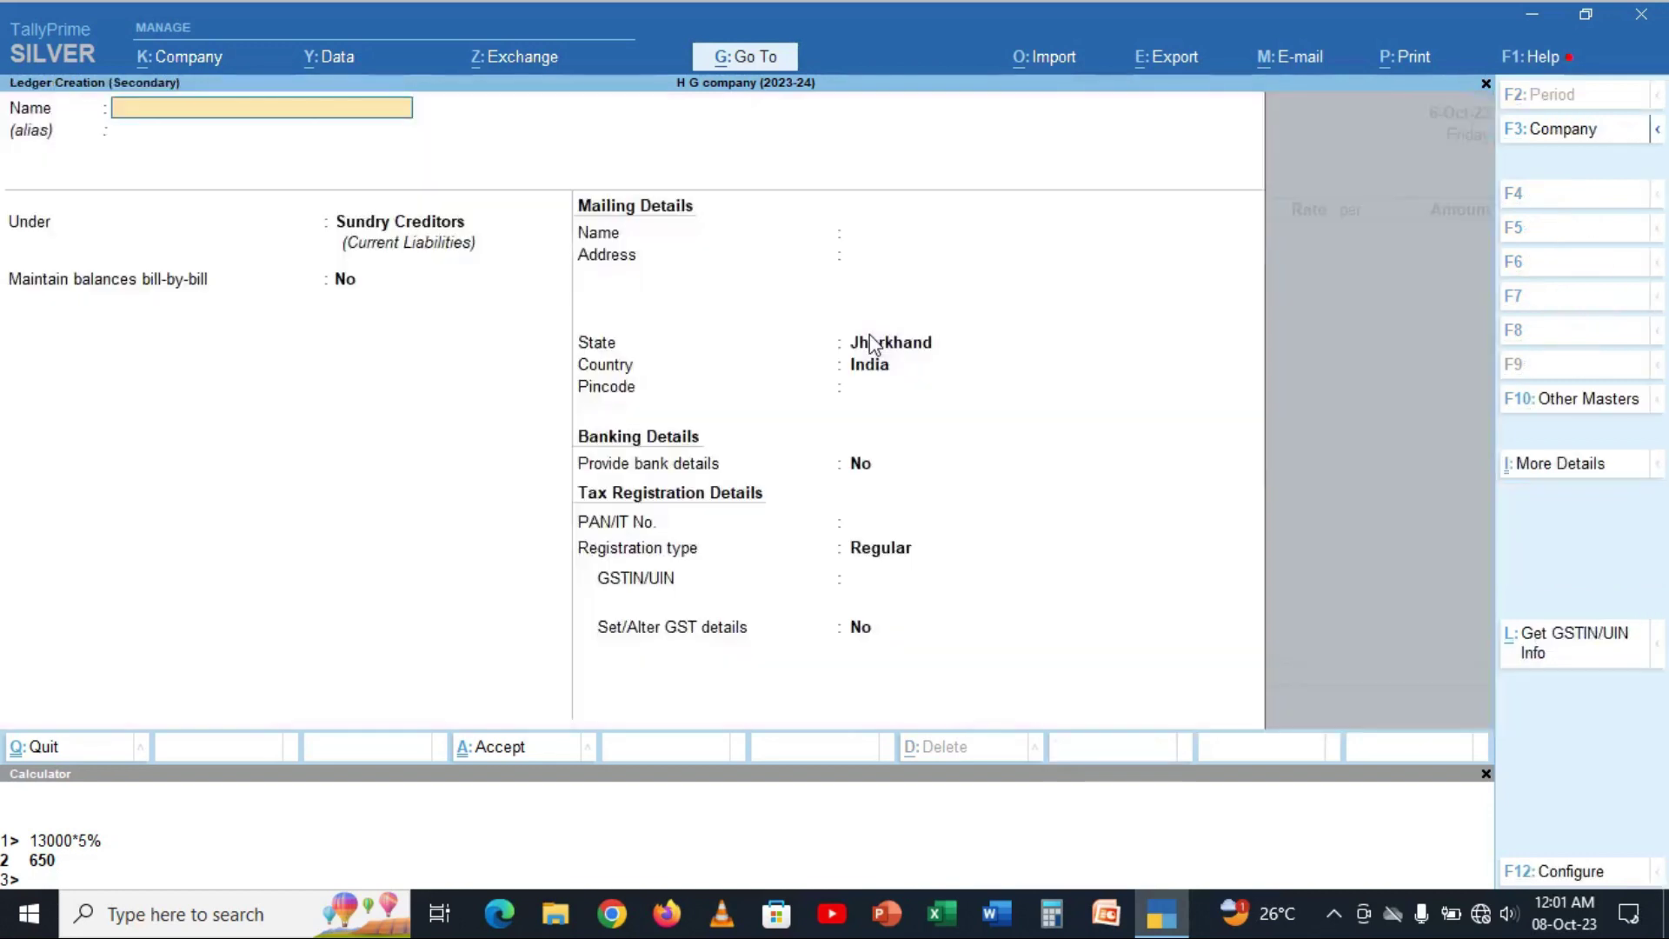
type("Ashok Cargo")
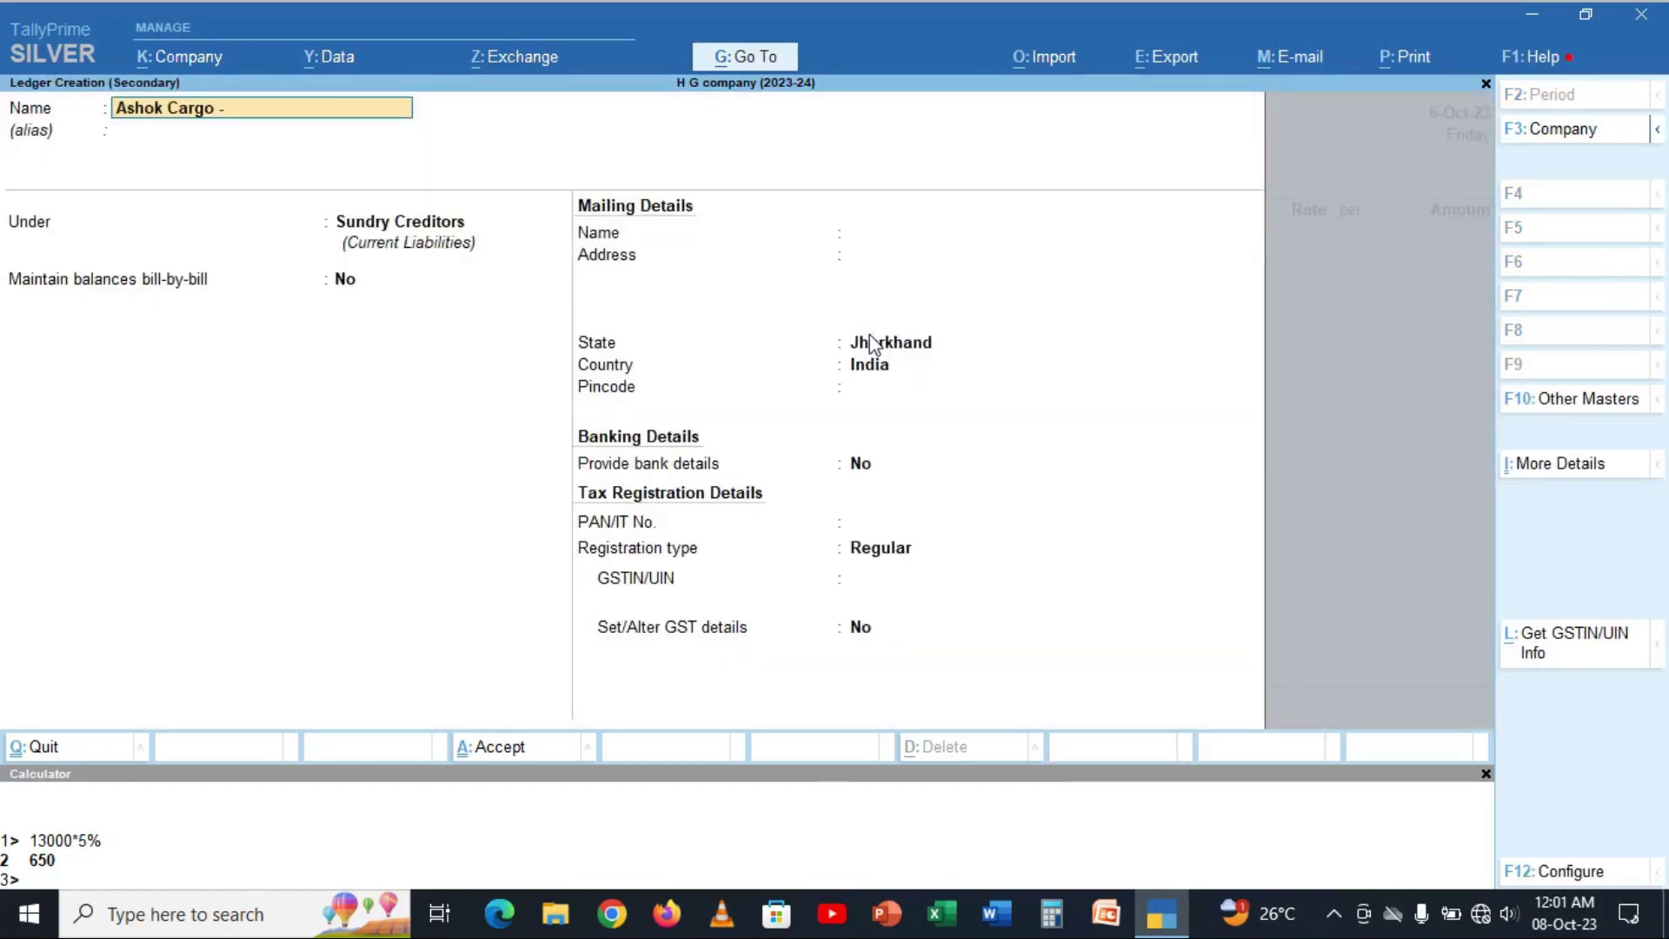
type(" - inter")
key("BackSpace")
key("BackSpace")
key("BackSpace")
key("BackSpace")
type("Other State")
key("Return")
key("Return")
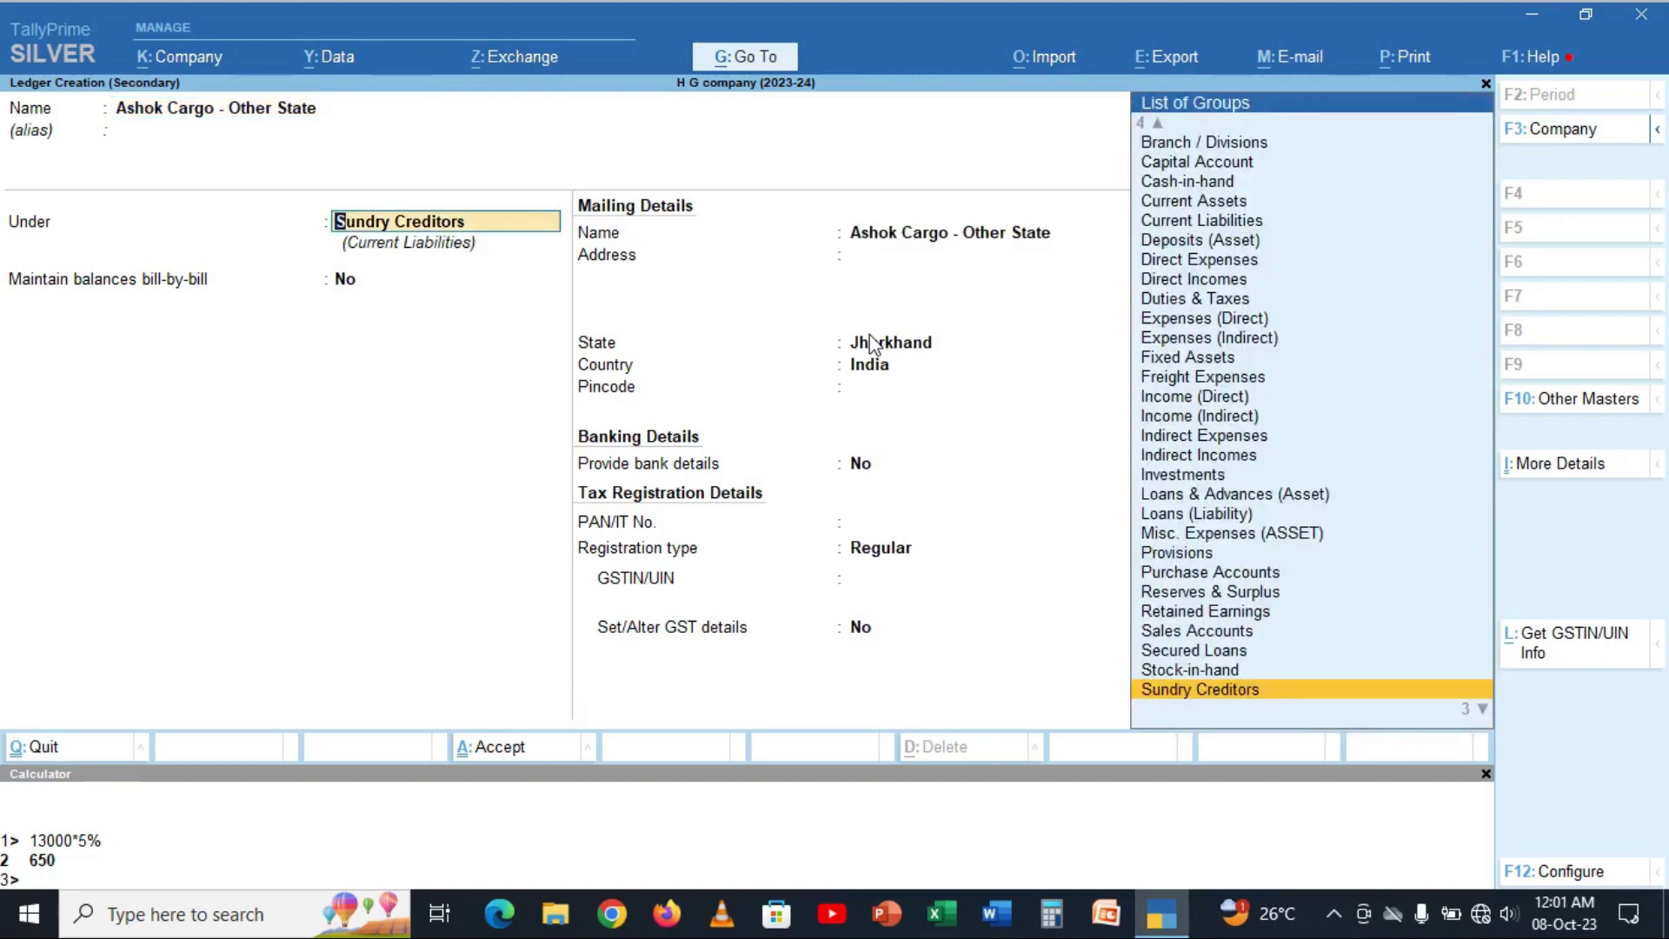
Keep the ledger under Sundry Creditors, set its state to Uttarakhand with Regular registration, leave the GSTIN blank, and save it.
key("Return")
key("Return")
key("Return")
key("Return")
key("Return")
key("BackSpace")
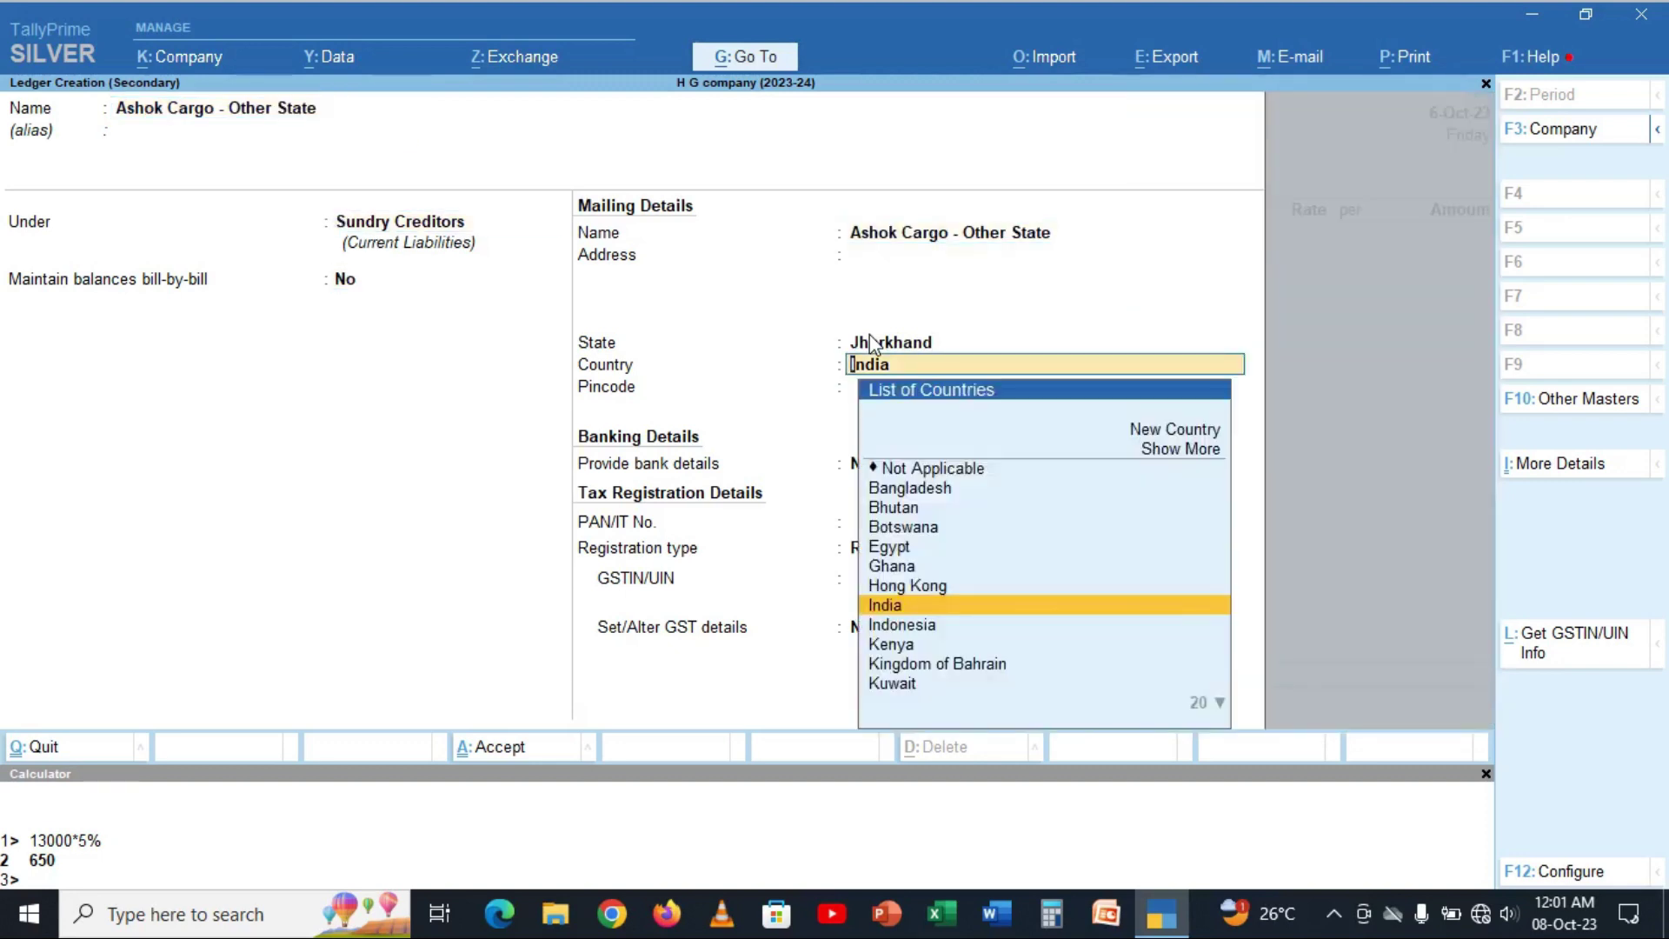
key("BackSpace")
type("ut")
key("Return")
key("Return")
key("Return")
key("Return")
key("Return")
key("Return")
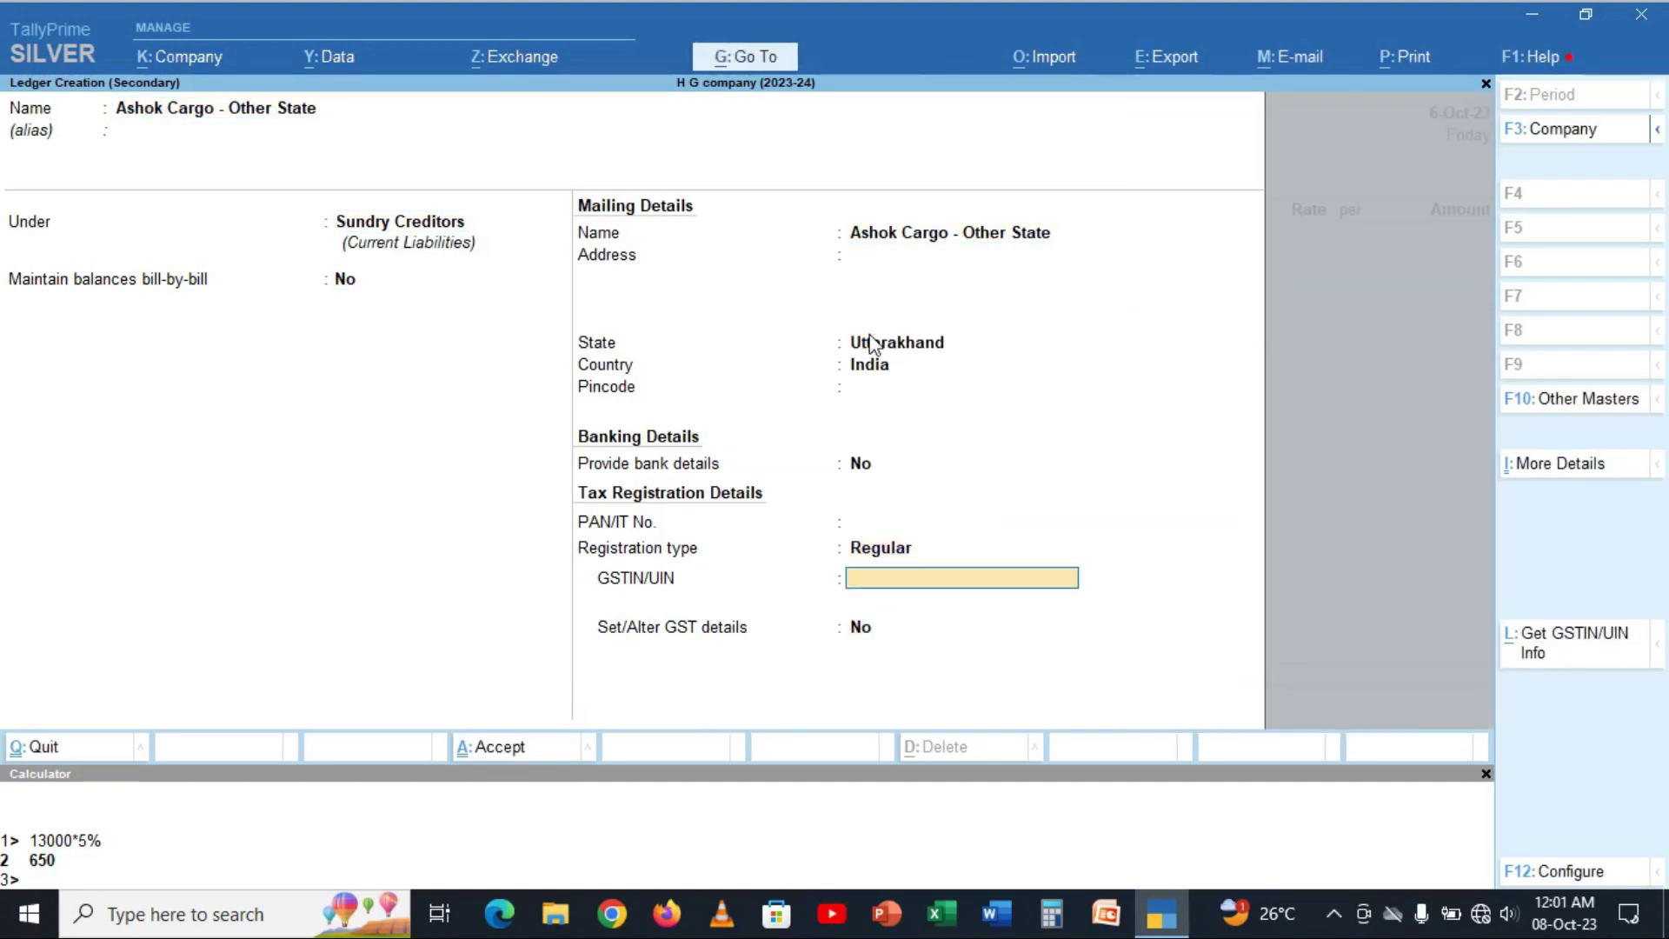
key("Return")
key("Return")
key("Return")
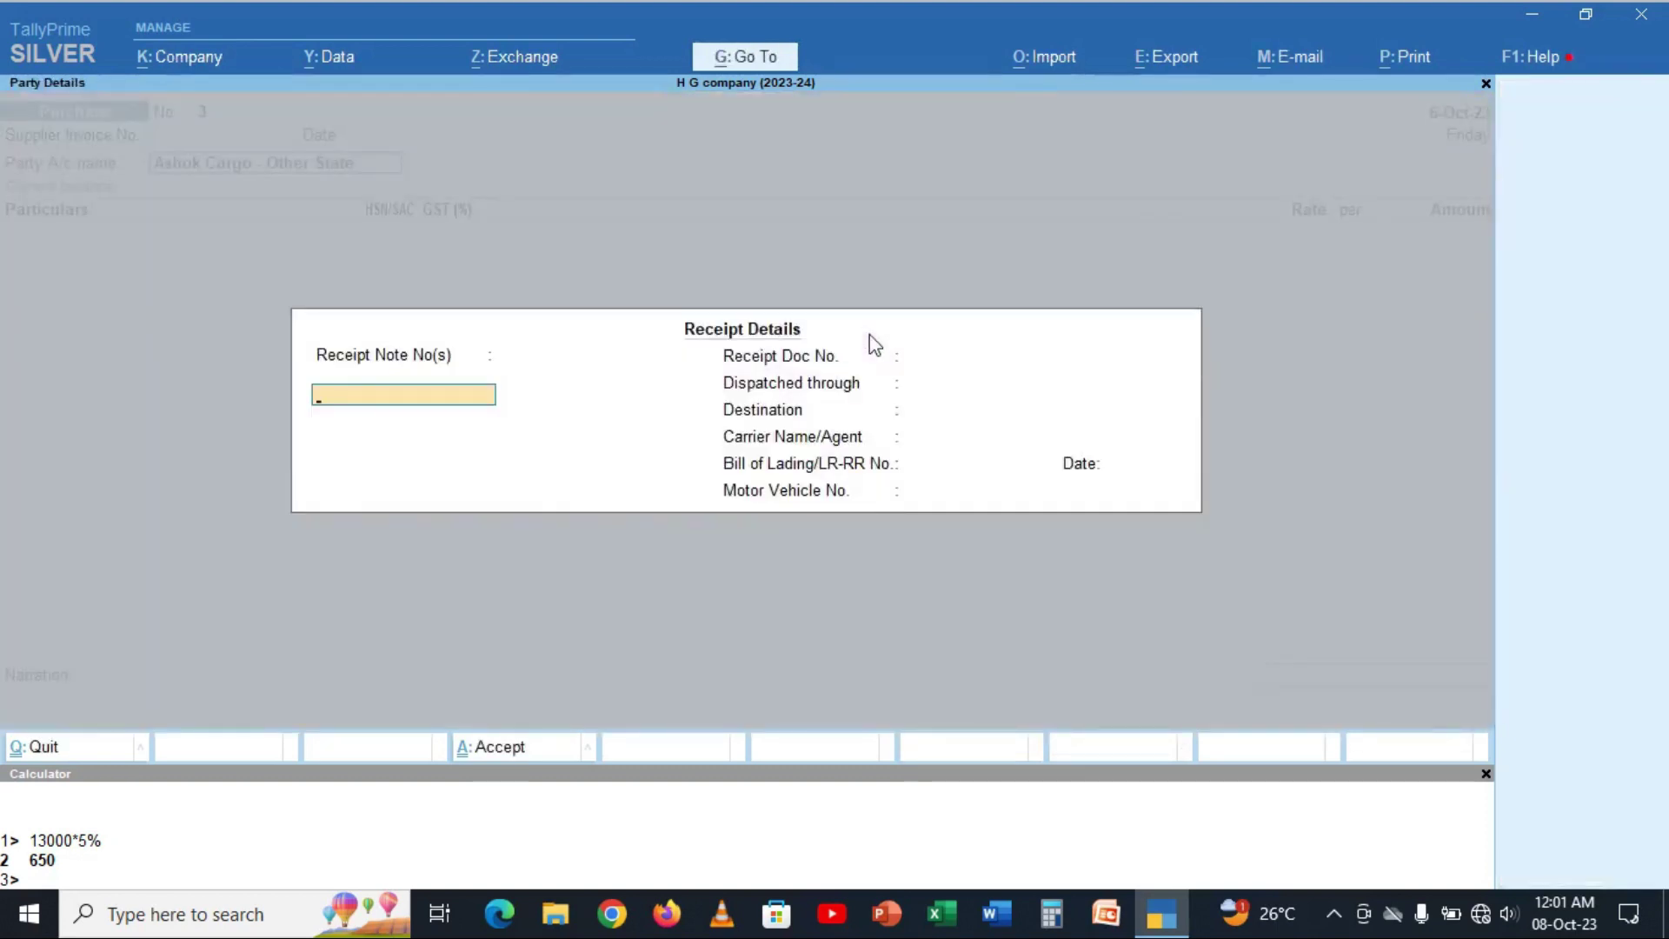
Accept the blank receipt and party details, and add Transportation Charges with an amount of 11500 to the voucher.
key("Return")
key("ctrl+a")
type("Trans")
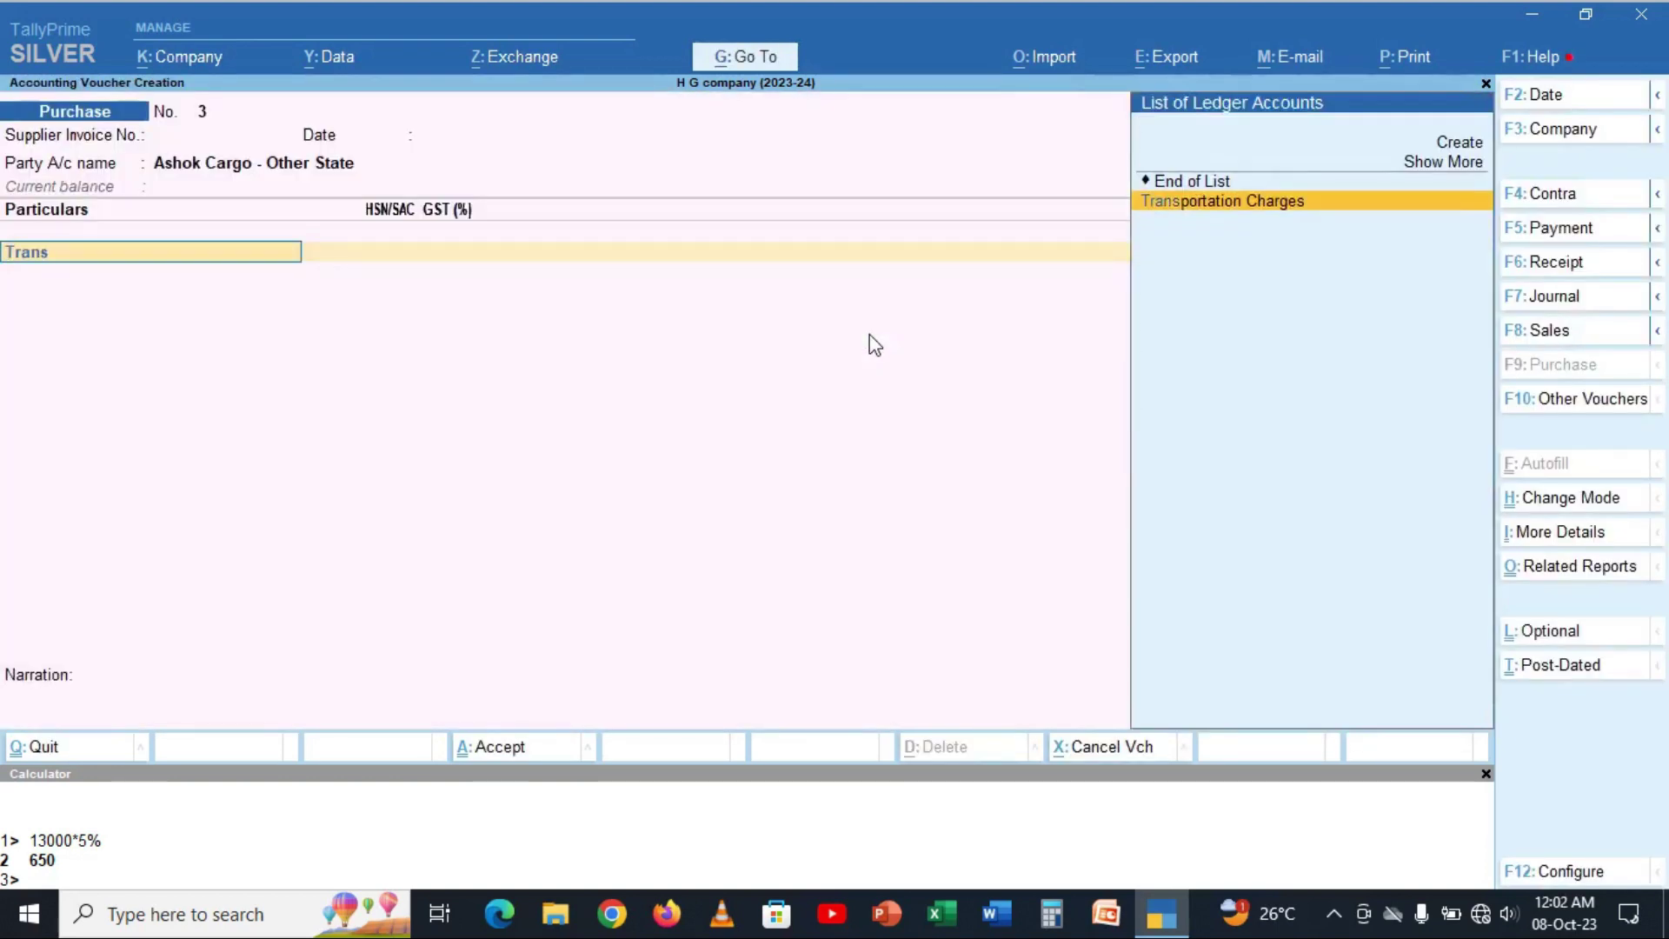
key("Return")
type("11500")
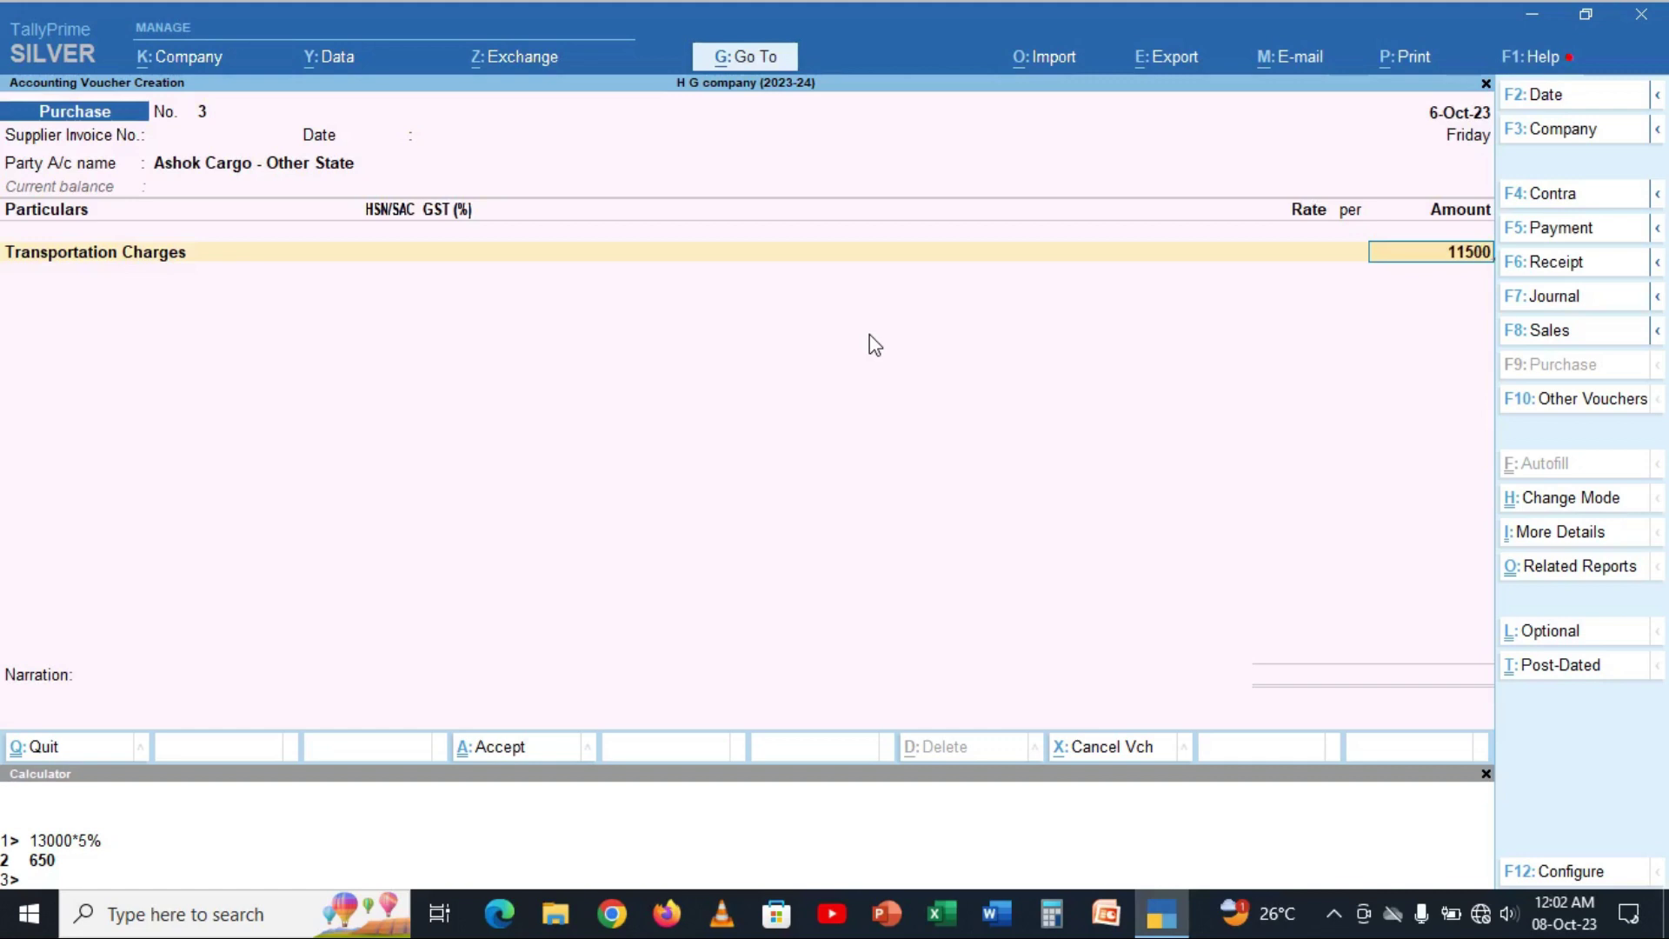
key("Return")
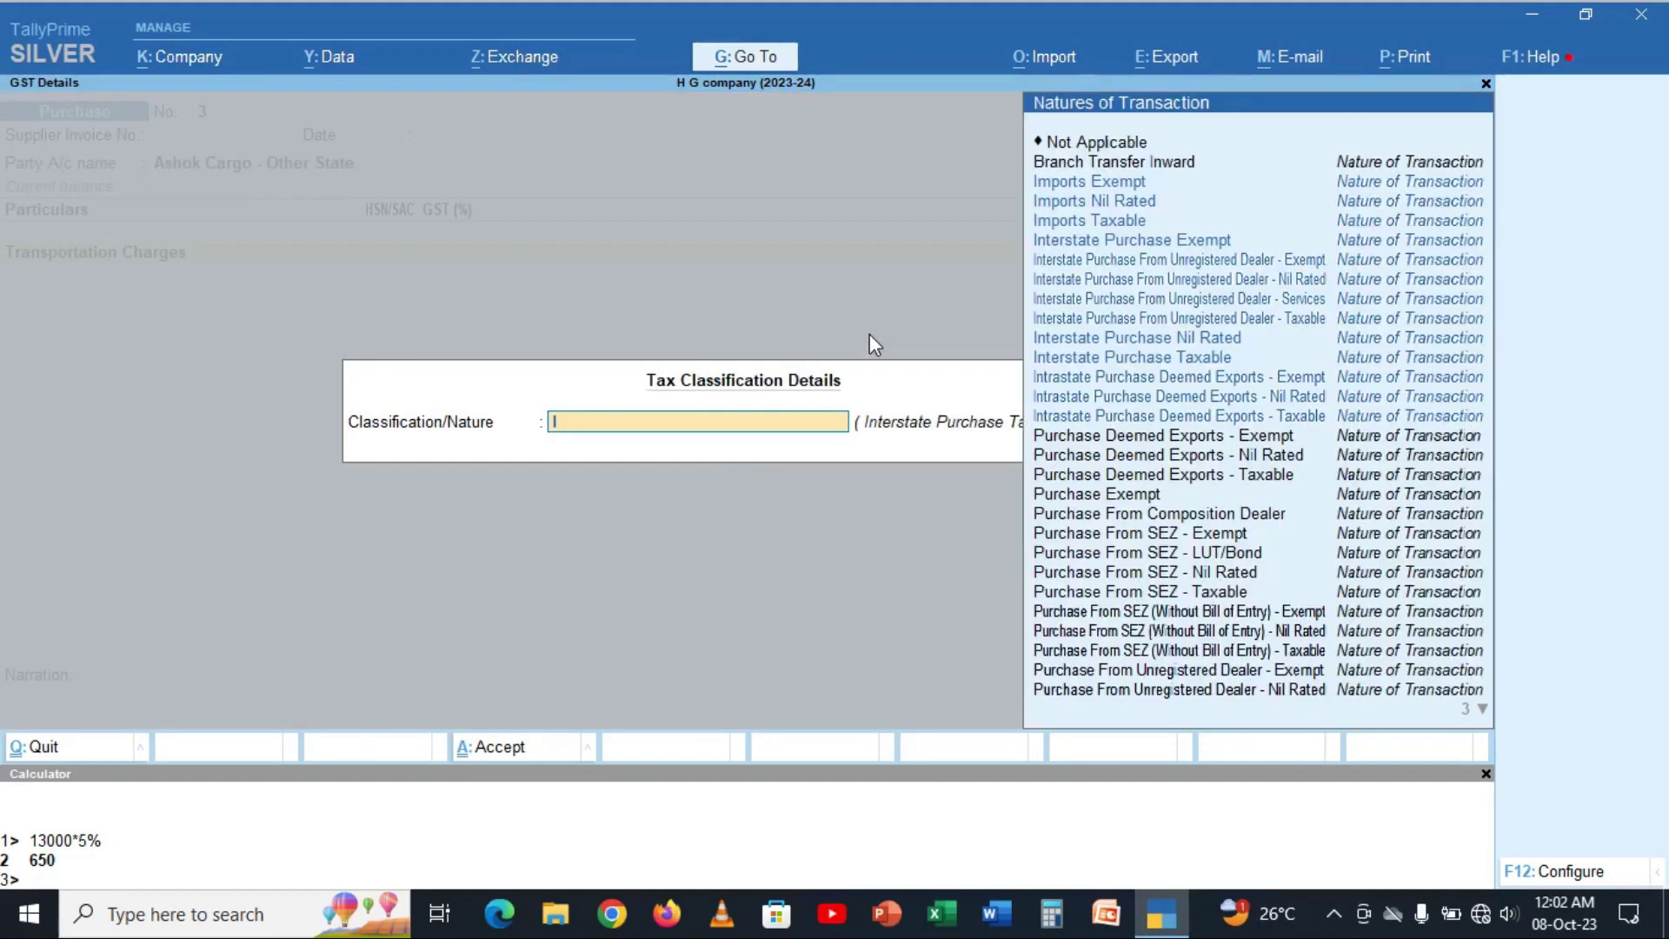
Set the tax classification of the transportation charges to Interstate Purchase Taxable.
type("Inter")
key("Down")
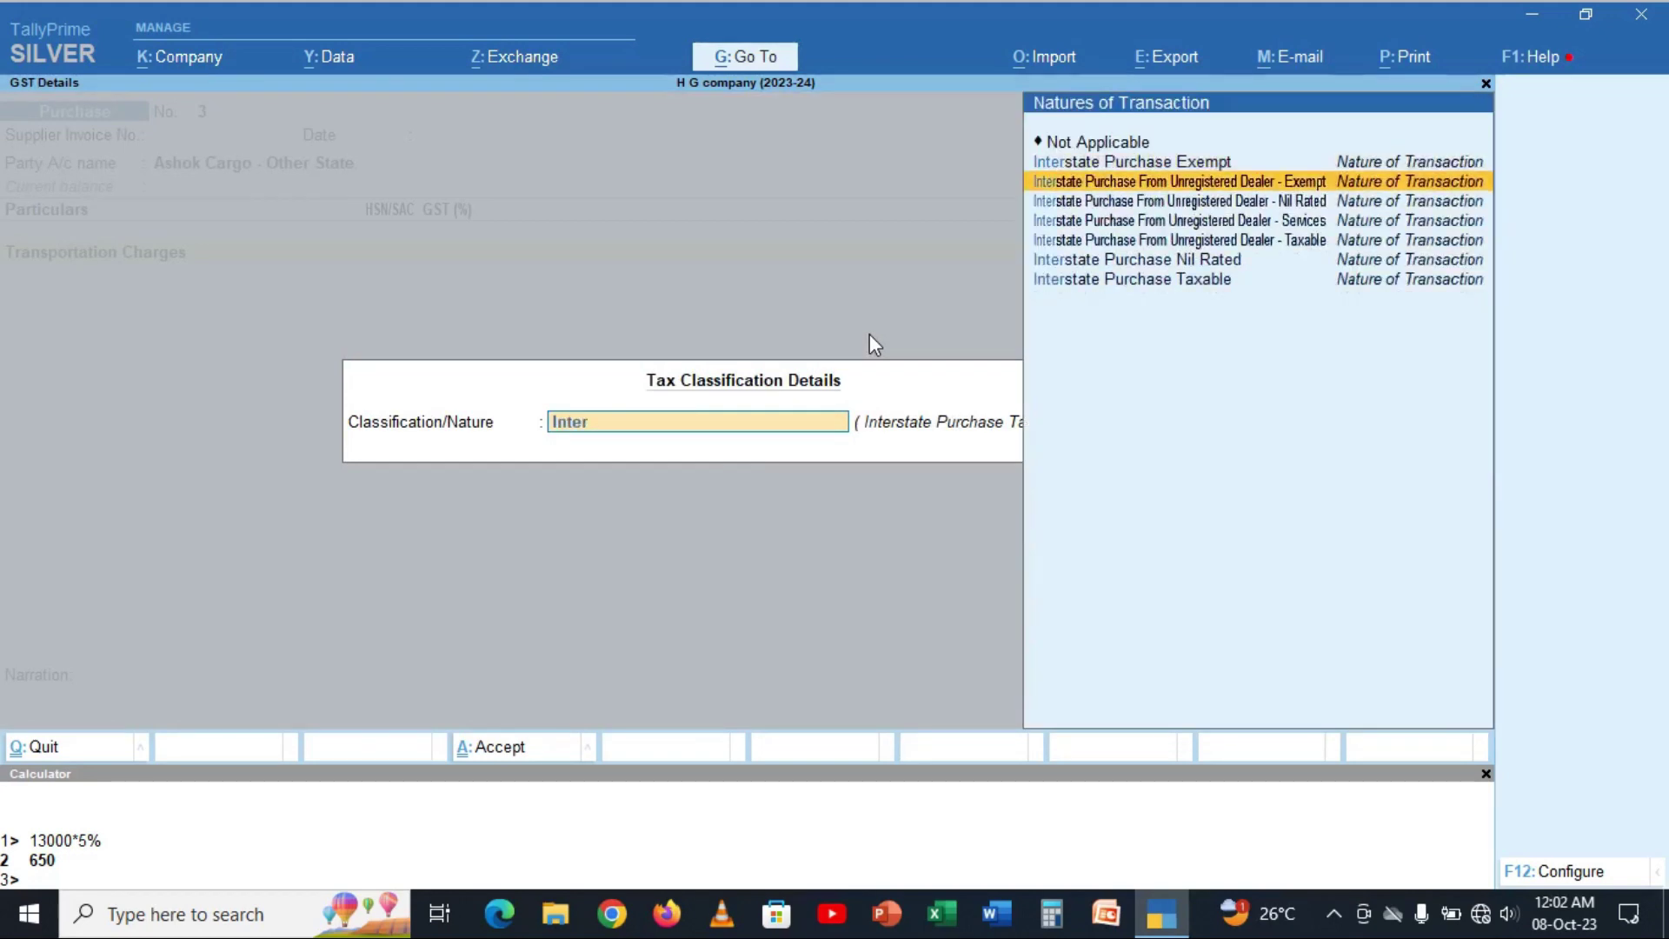
key("Down")
key("Down")
key("Down")
key("Down")
key("Down")
key("Return")
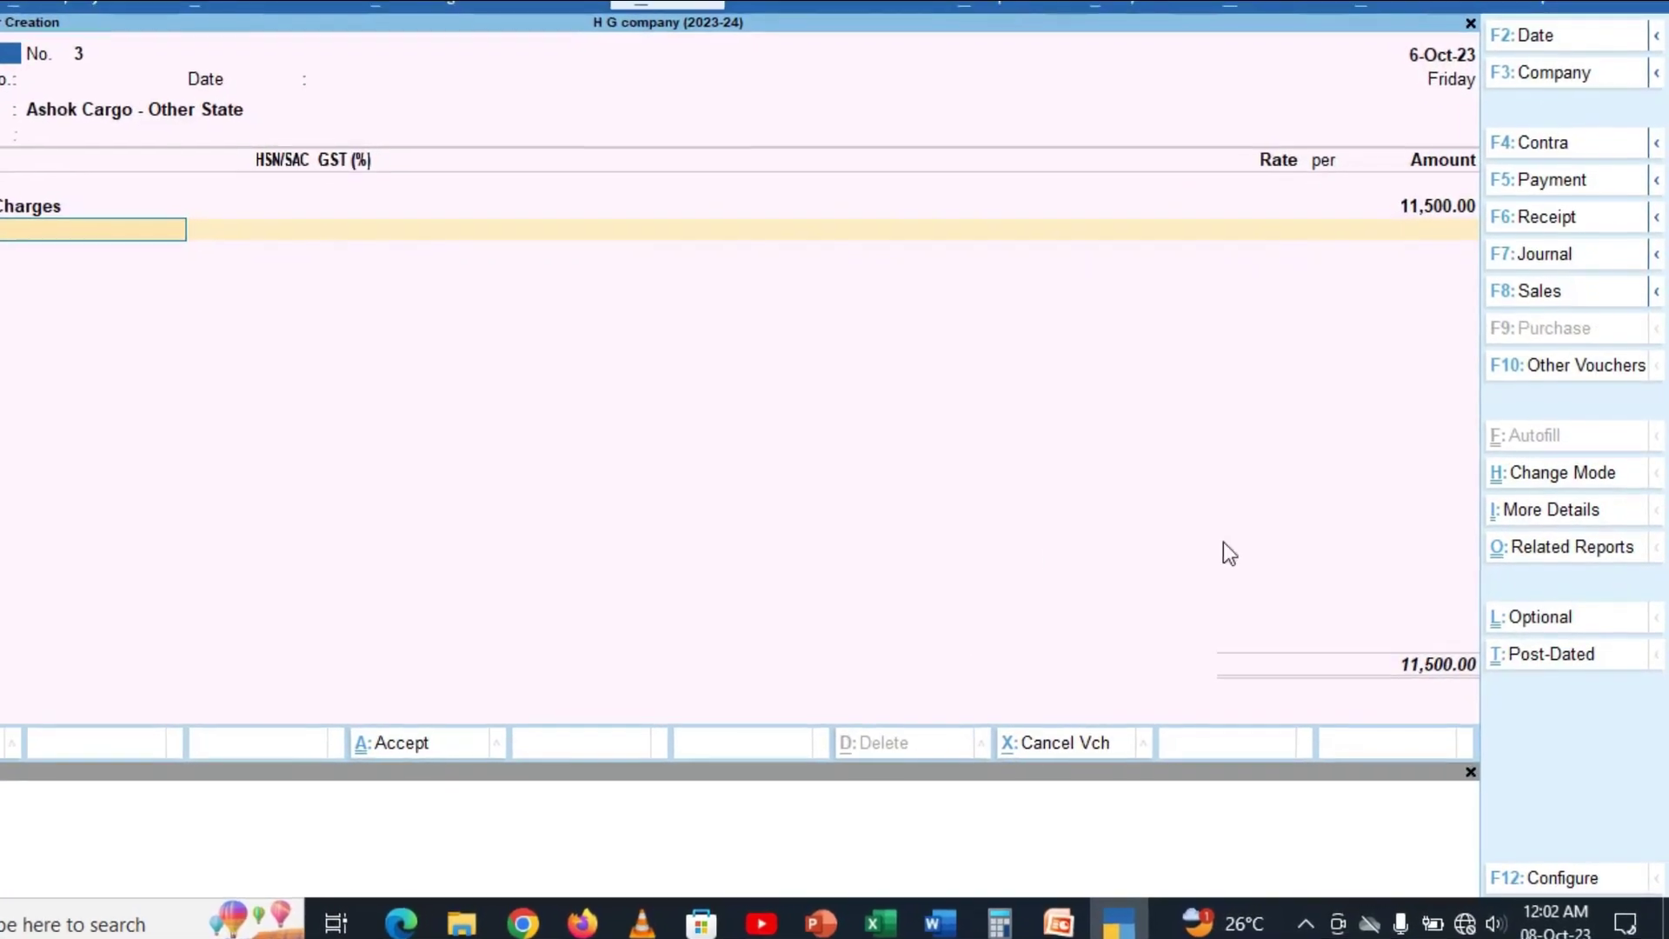
Examine the detailed GST Tax Analysis of the Ashok Cargo purchase voucher, including the Integrated Tax line.
left_click(1561, 539)
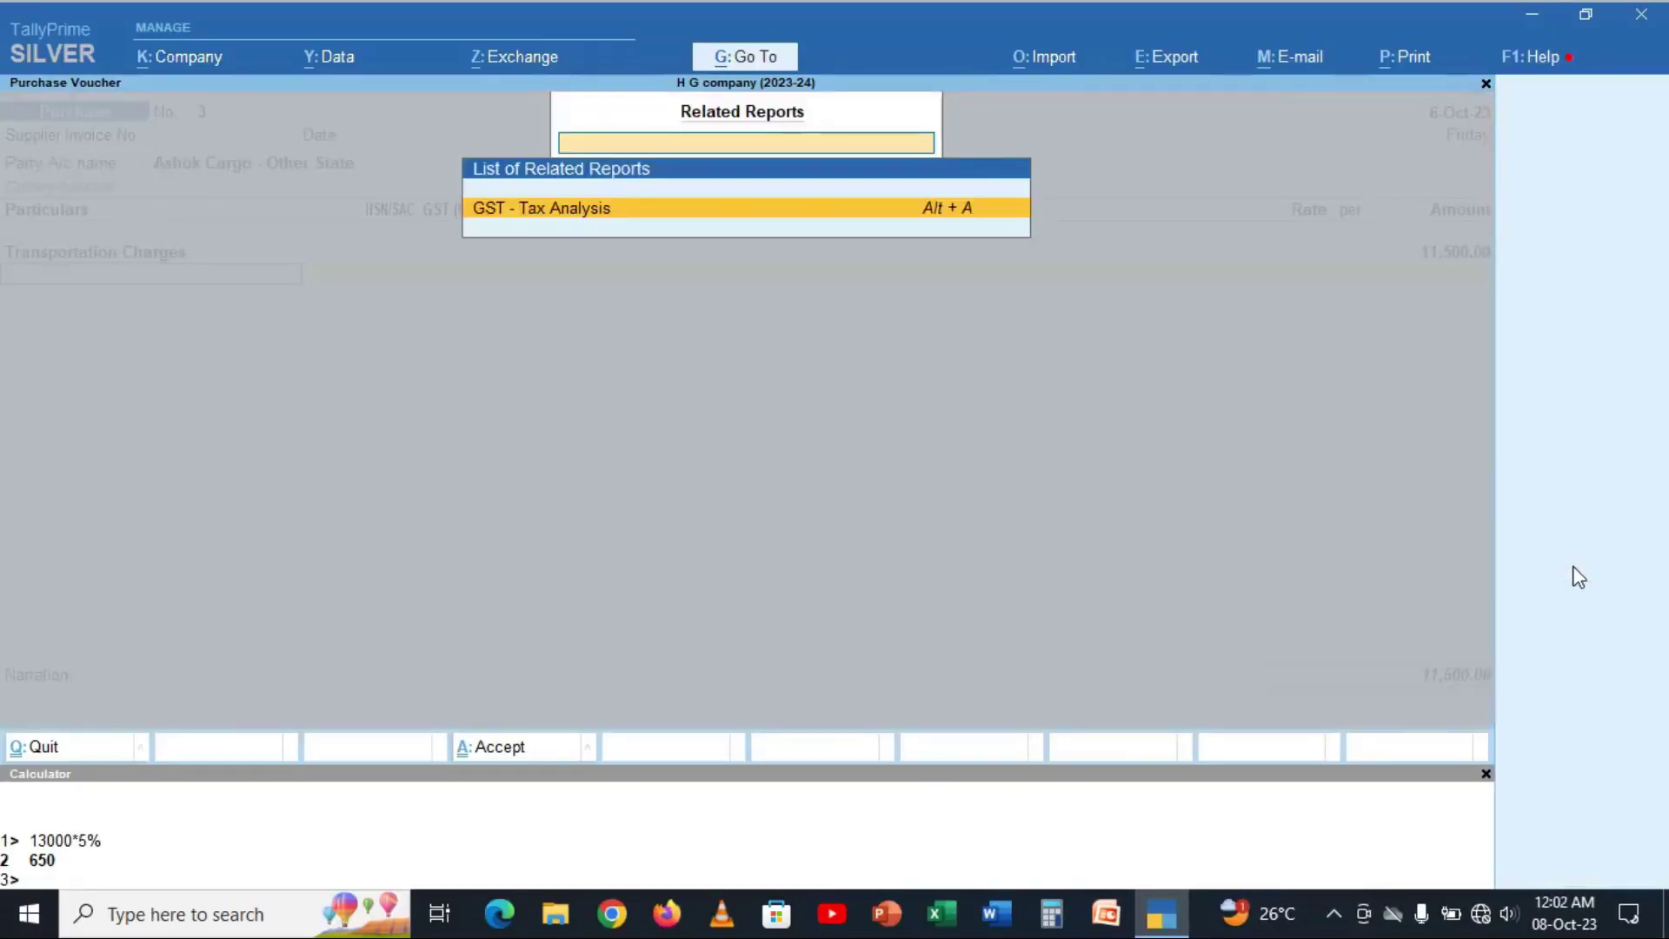
left_click(529, 211)
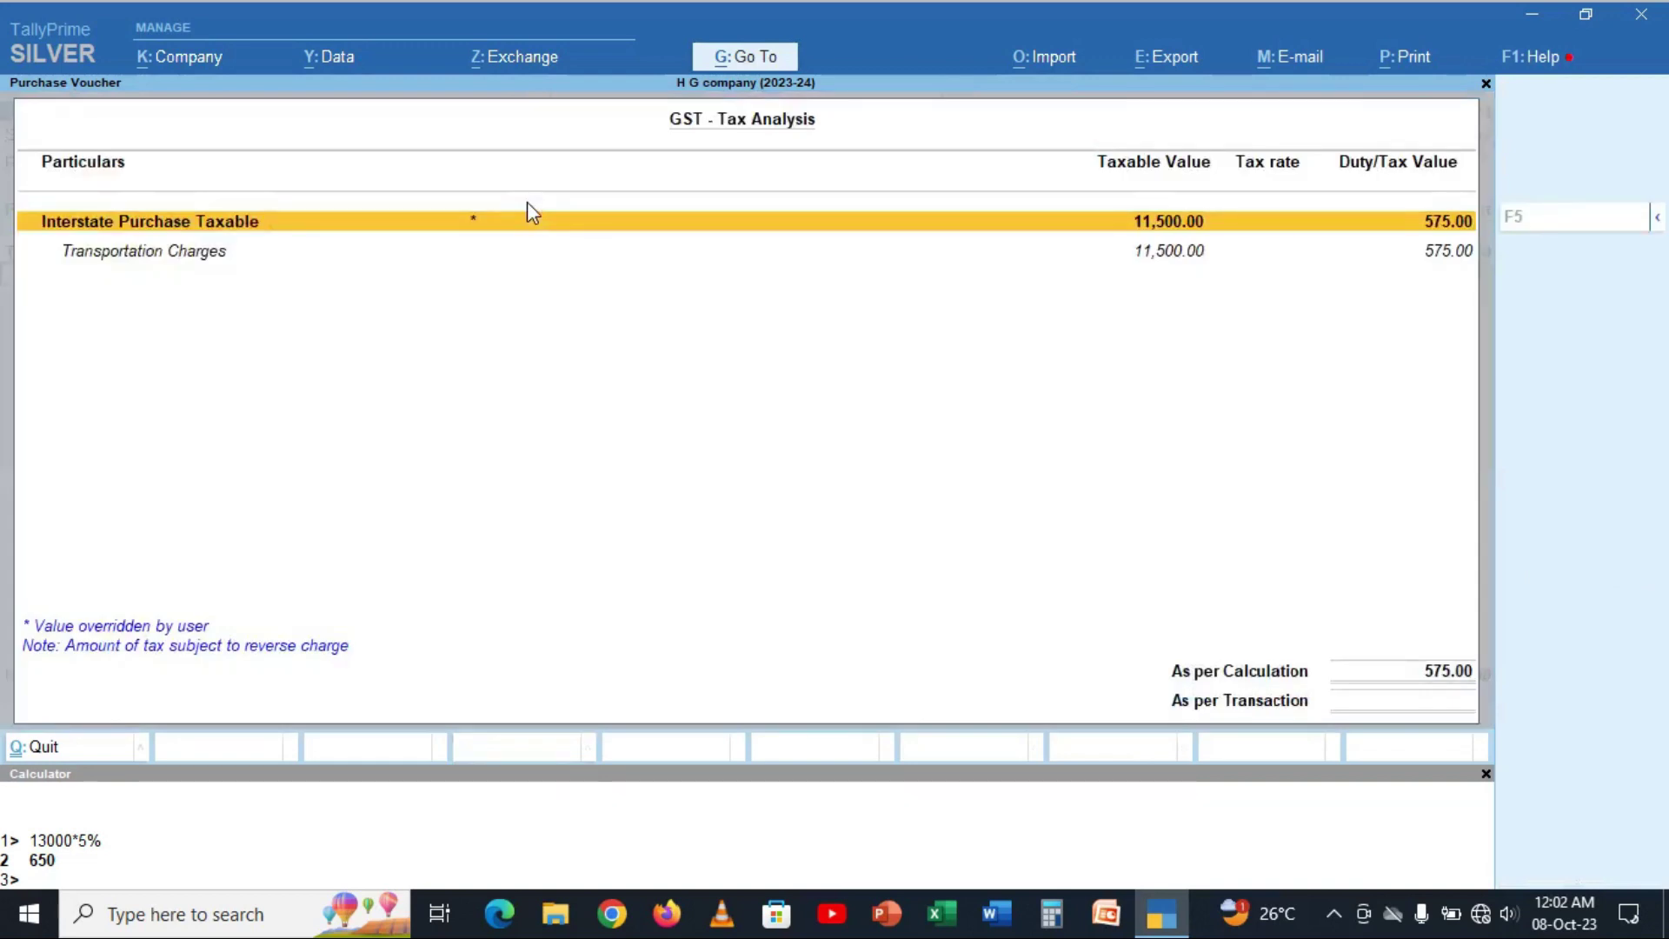
key("alt+F5")
key("Down")
key("Down")
key("Down")
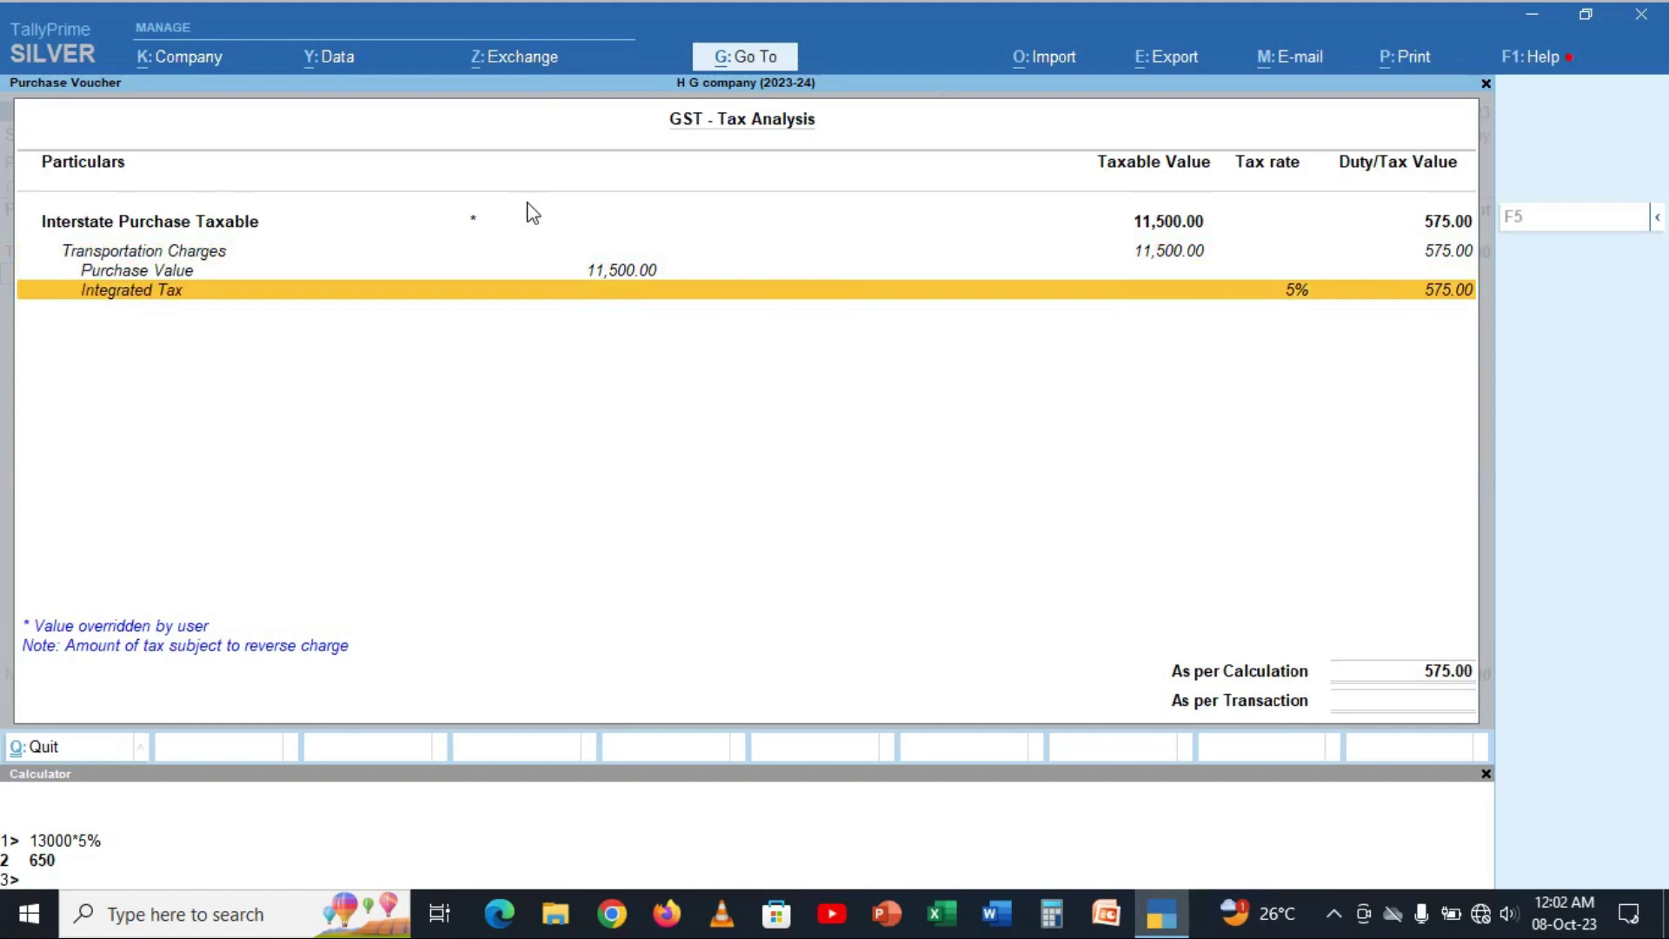
key("Escape")
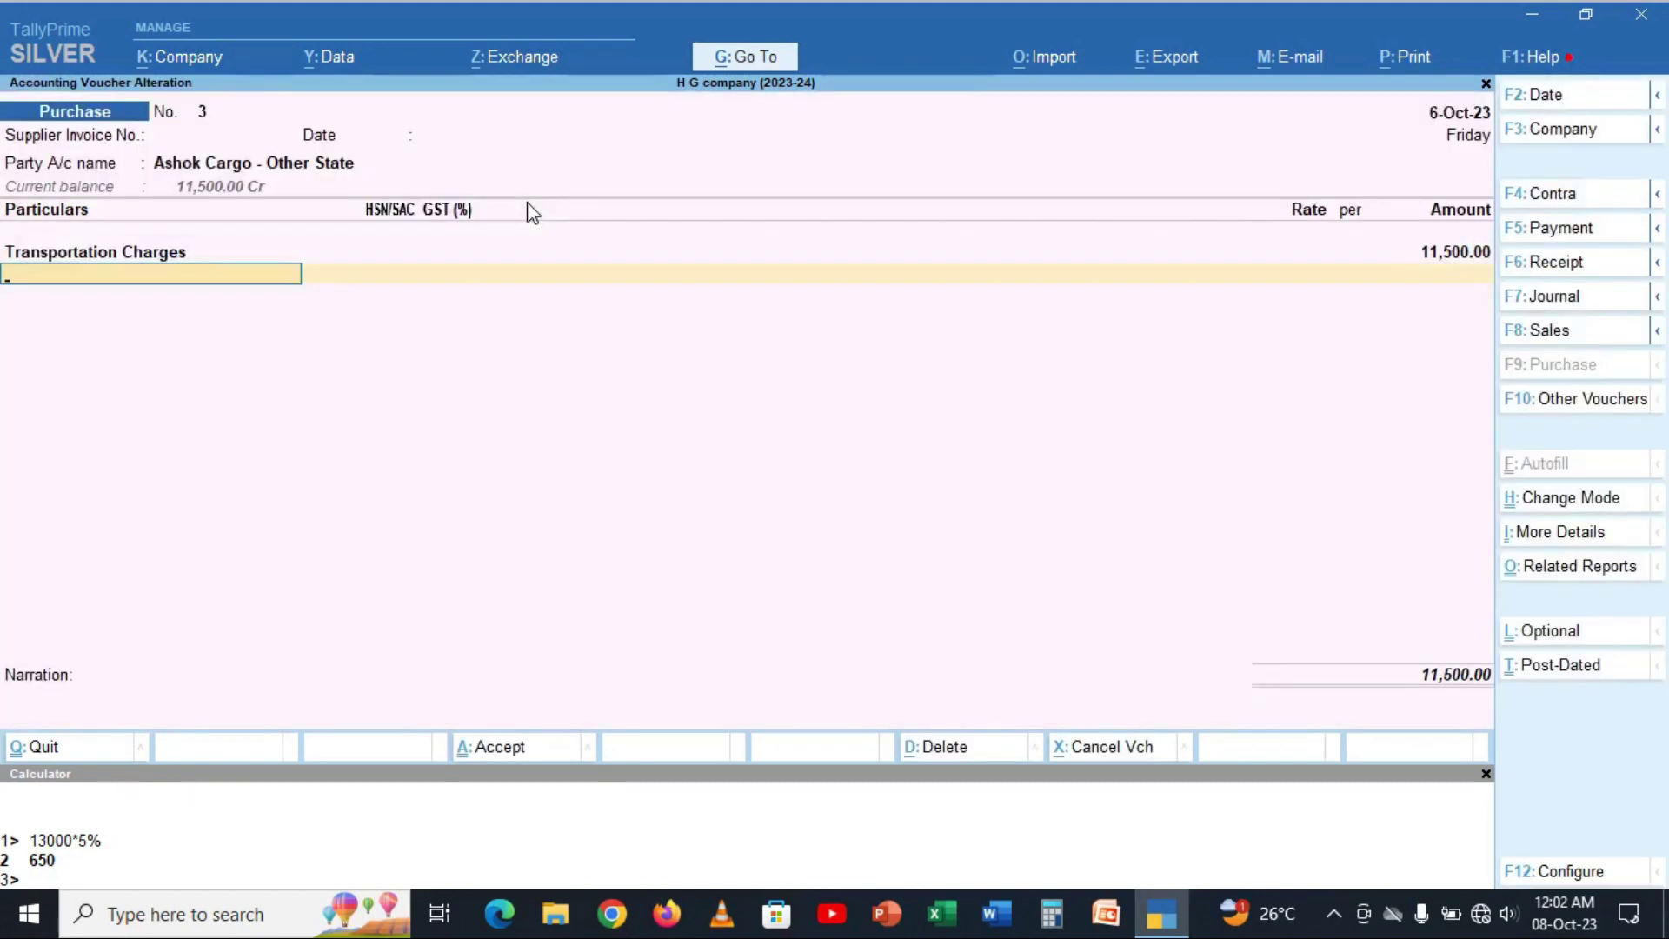
Save the Ashok Cargo purchase voucher and return to the Gateway of Tally.
key("Return")
key("Return")
key("Return")
key("Escape")
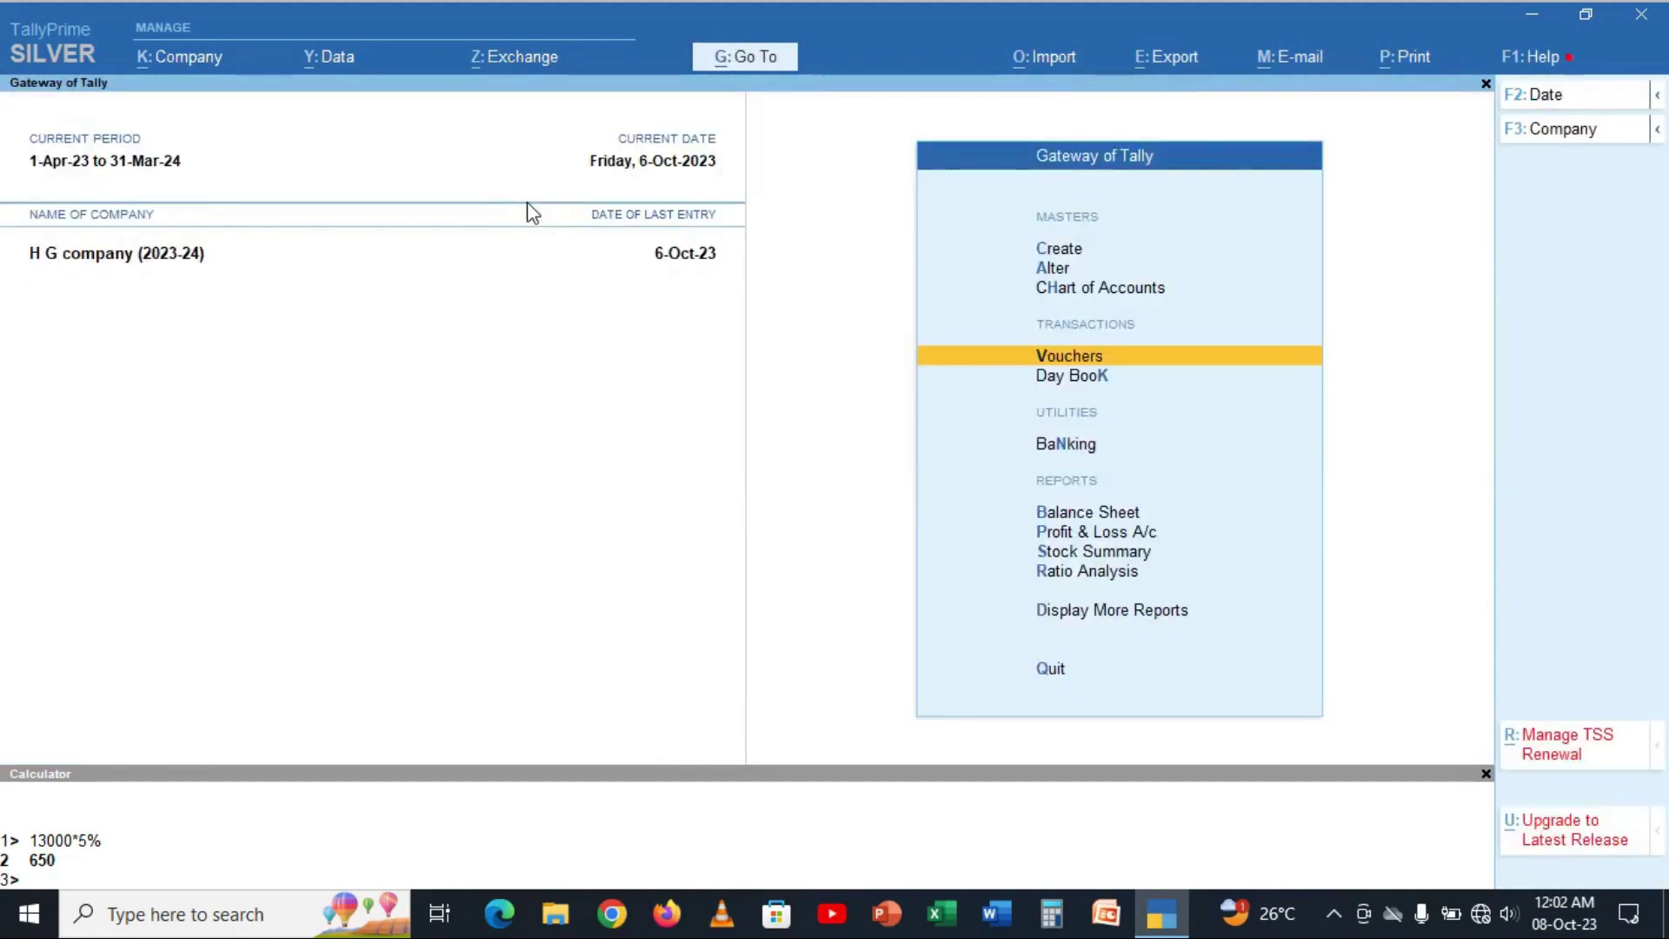
Review the Dheeraj Road Carrier and Ashok Cargo purchase vouchers from the Day Book.
key("k")
key("Up")
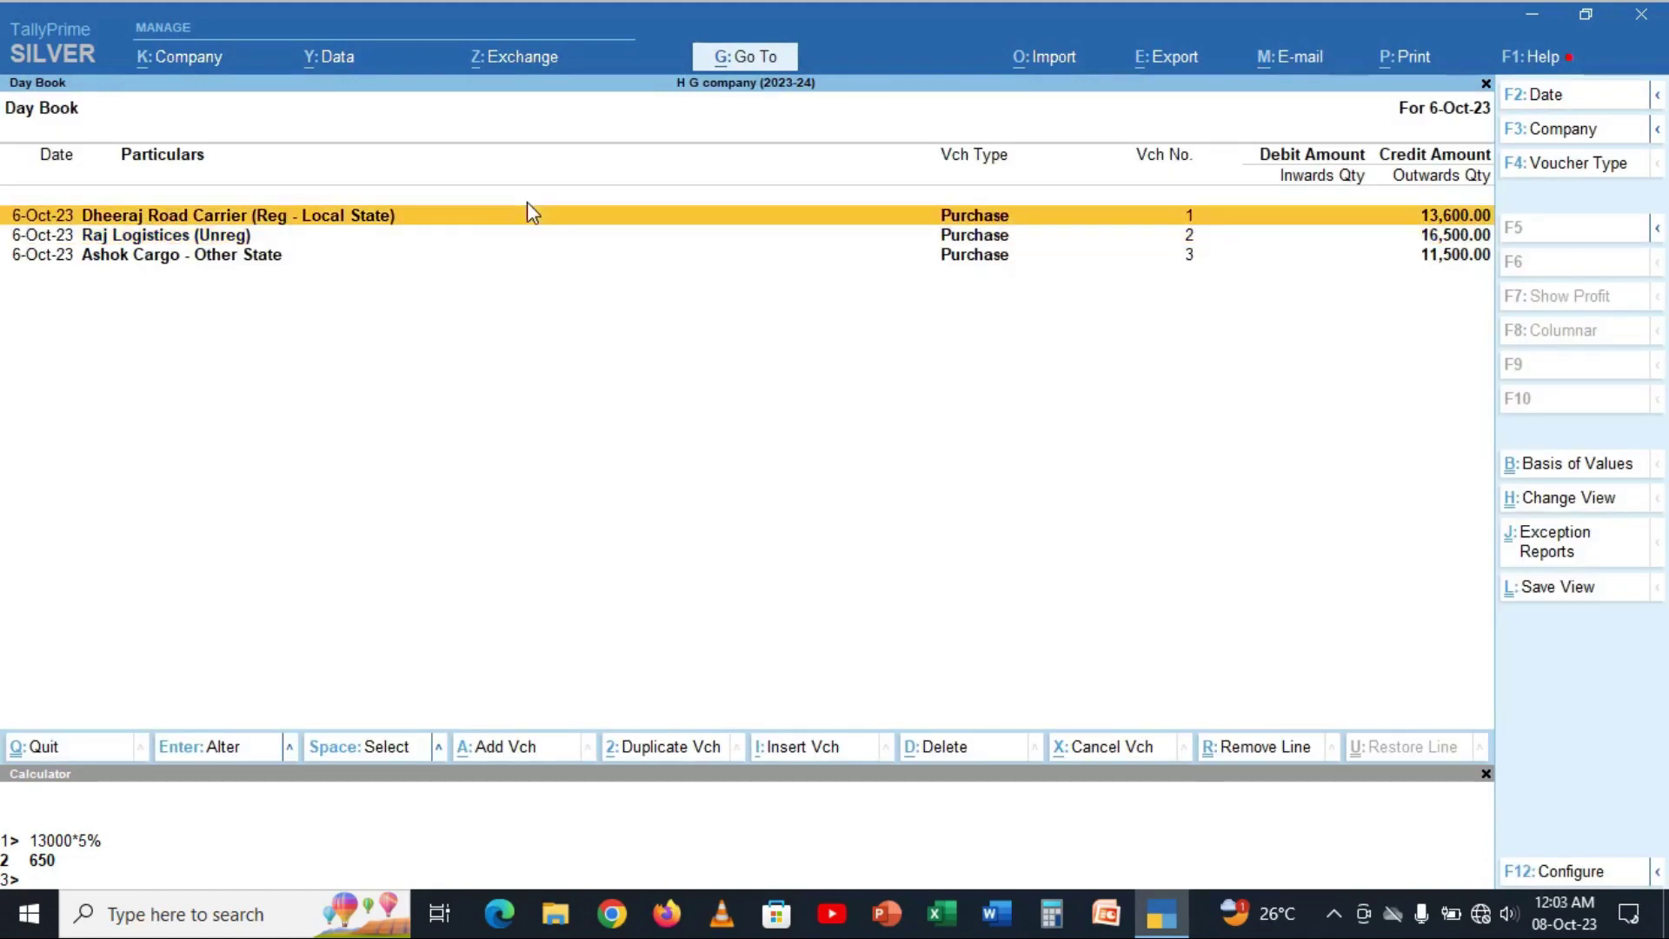
key("Return")
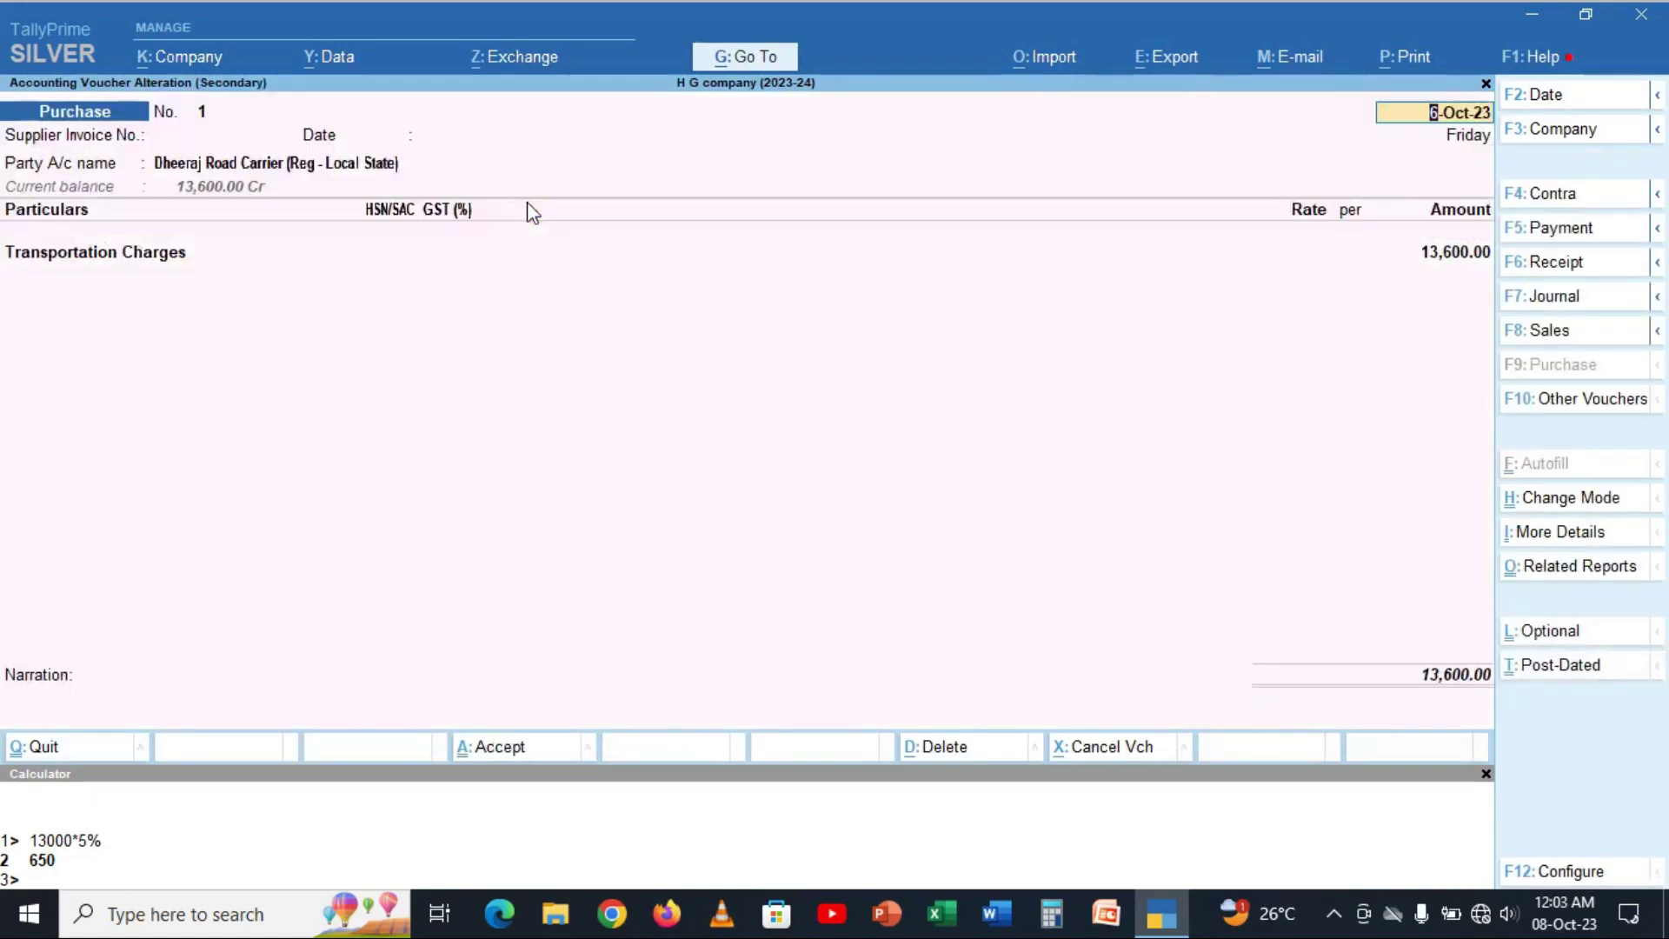
key("Escape")
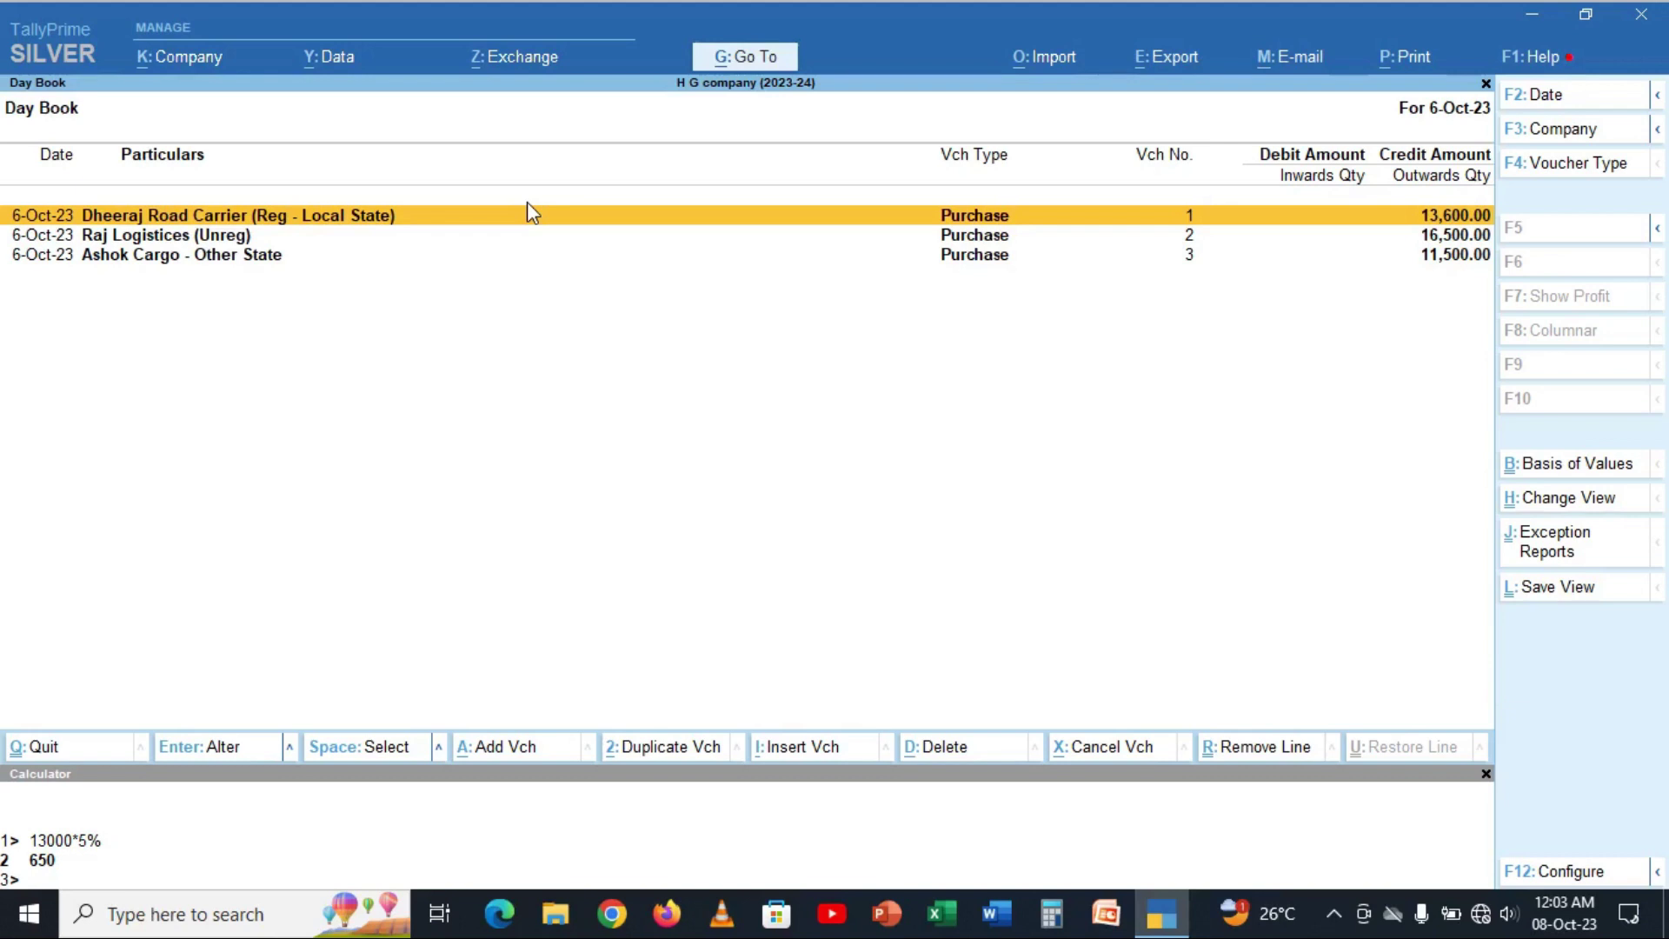
key("Down")
key("Down")
key("Return")
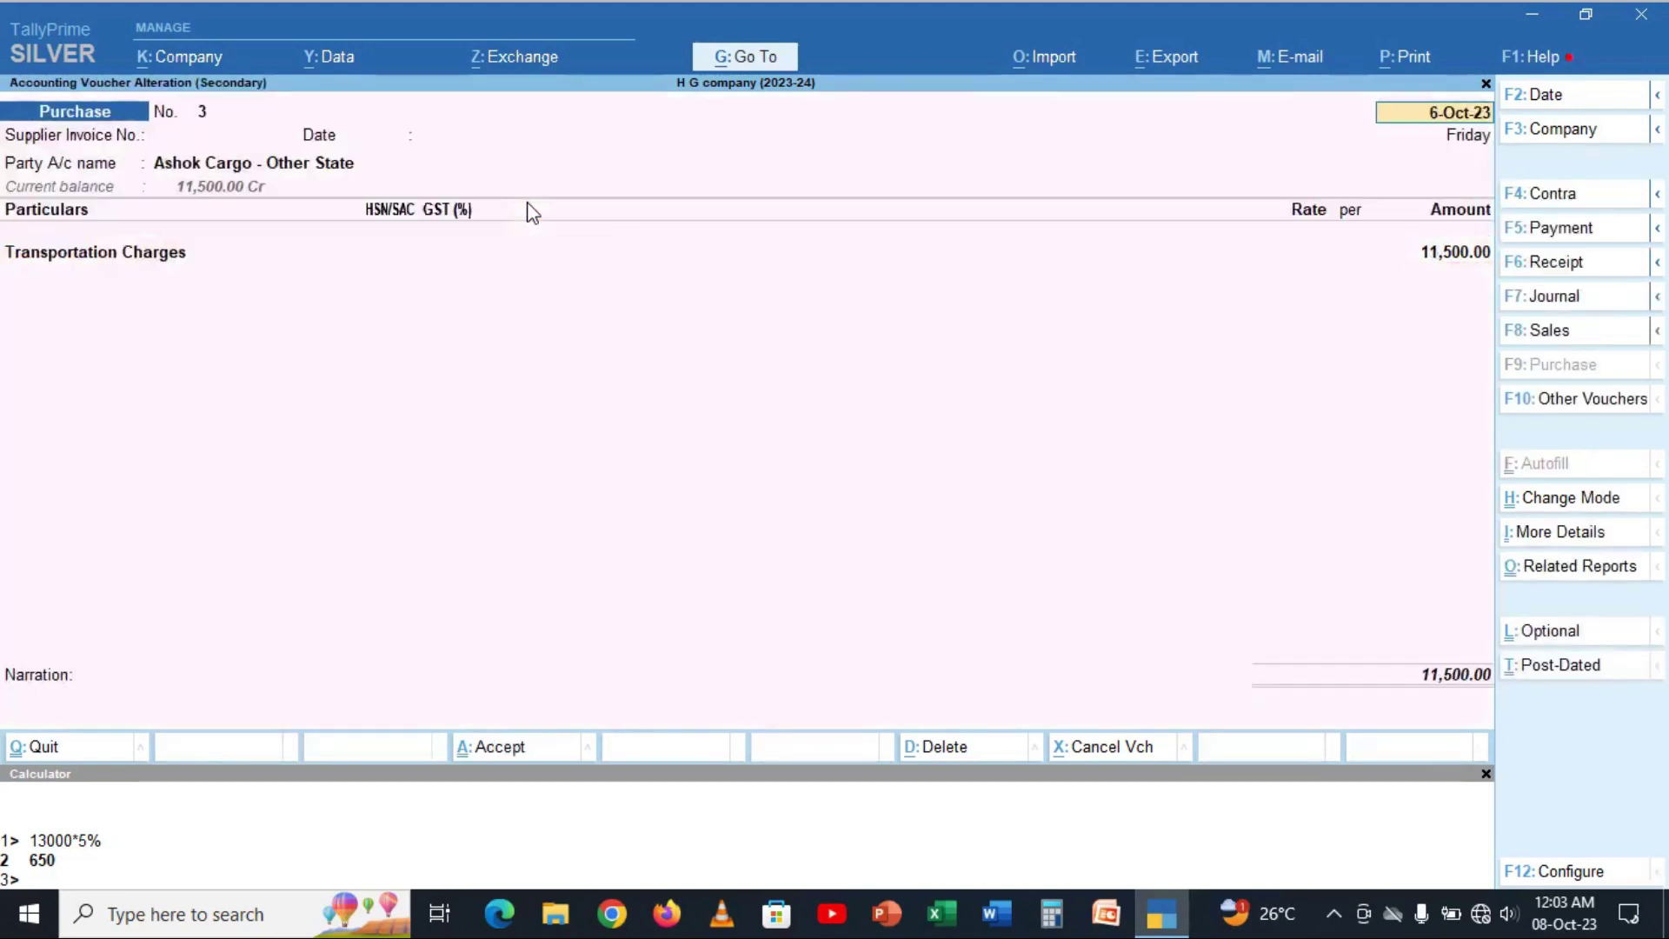